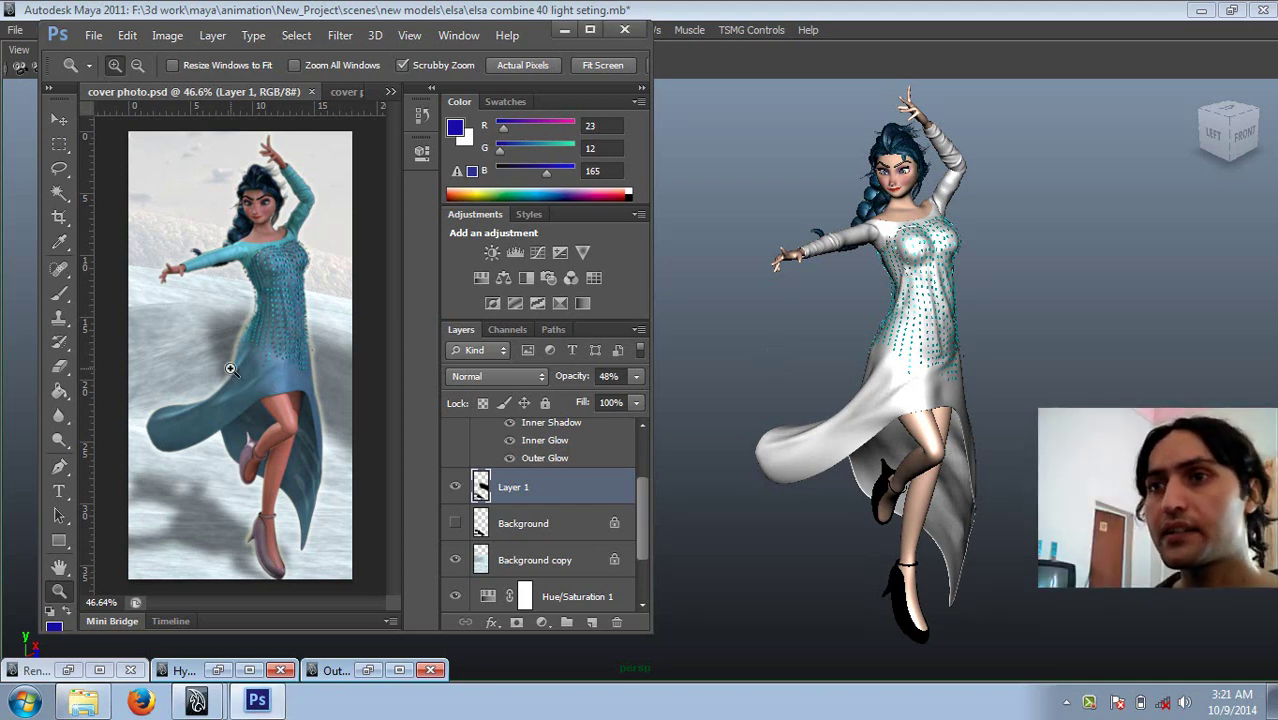
Zoom into the blue dress in the cover photo and pan down to the legs and hem
left_click_drag(207, 372, 265, 357)
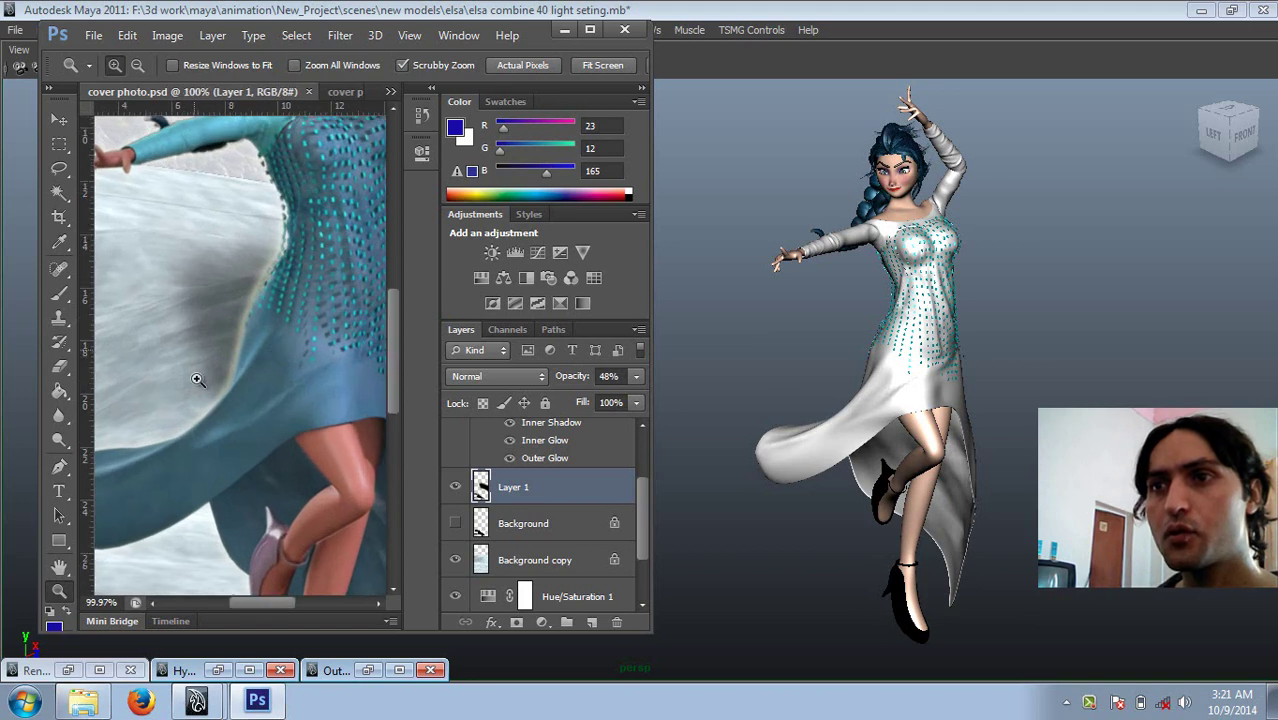
mouse_move(194, 406)
left_mouse_down()
mouse_move(188, 322)
mouse_move(192, 372)
left_mouse_up()
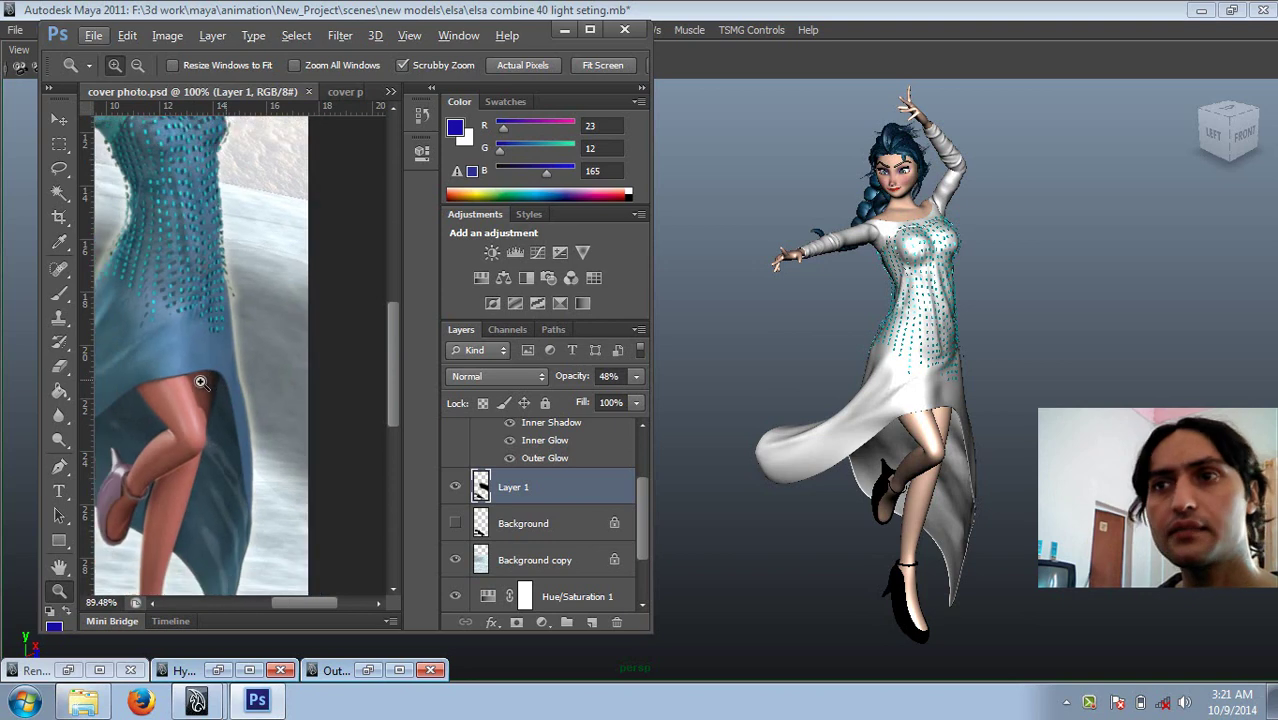
Minimize Photoshop and replace the dancing-figure scene with a new scene, discarding changes
left_click(573, 30)
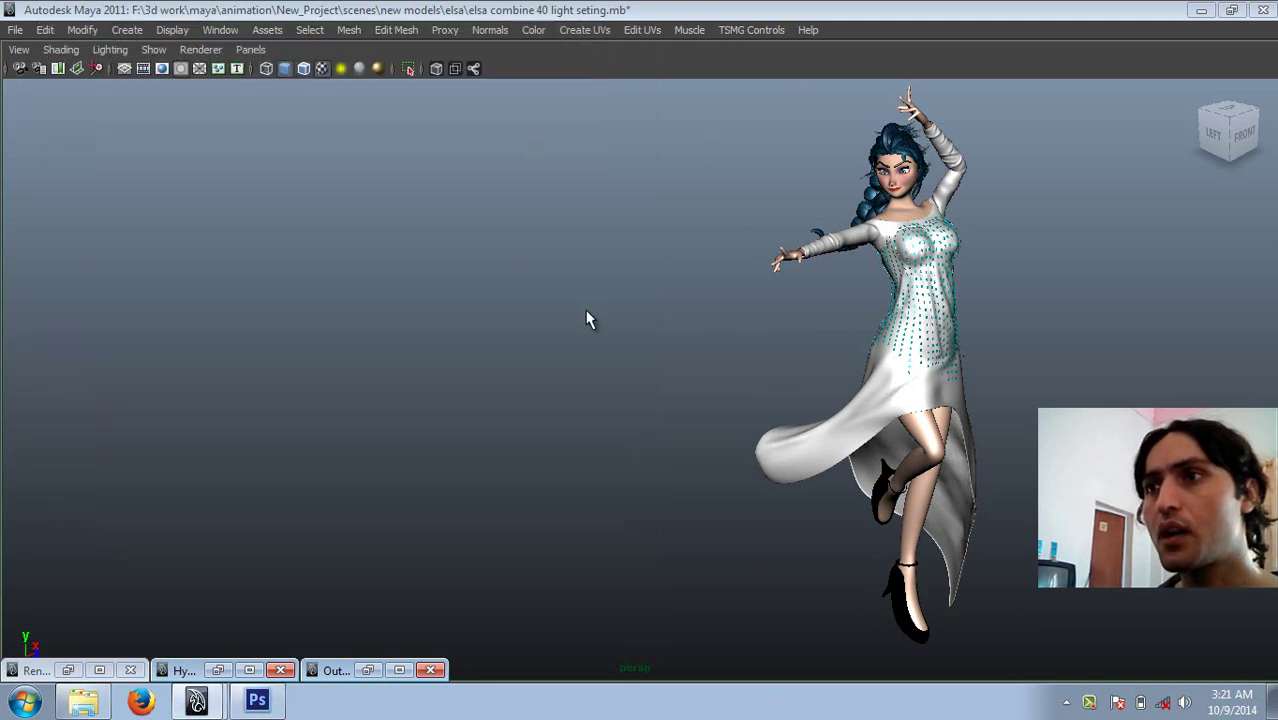
right_click_drag(510, 334, 450, 301, "alt")
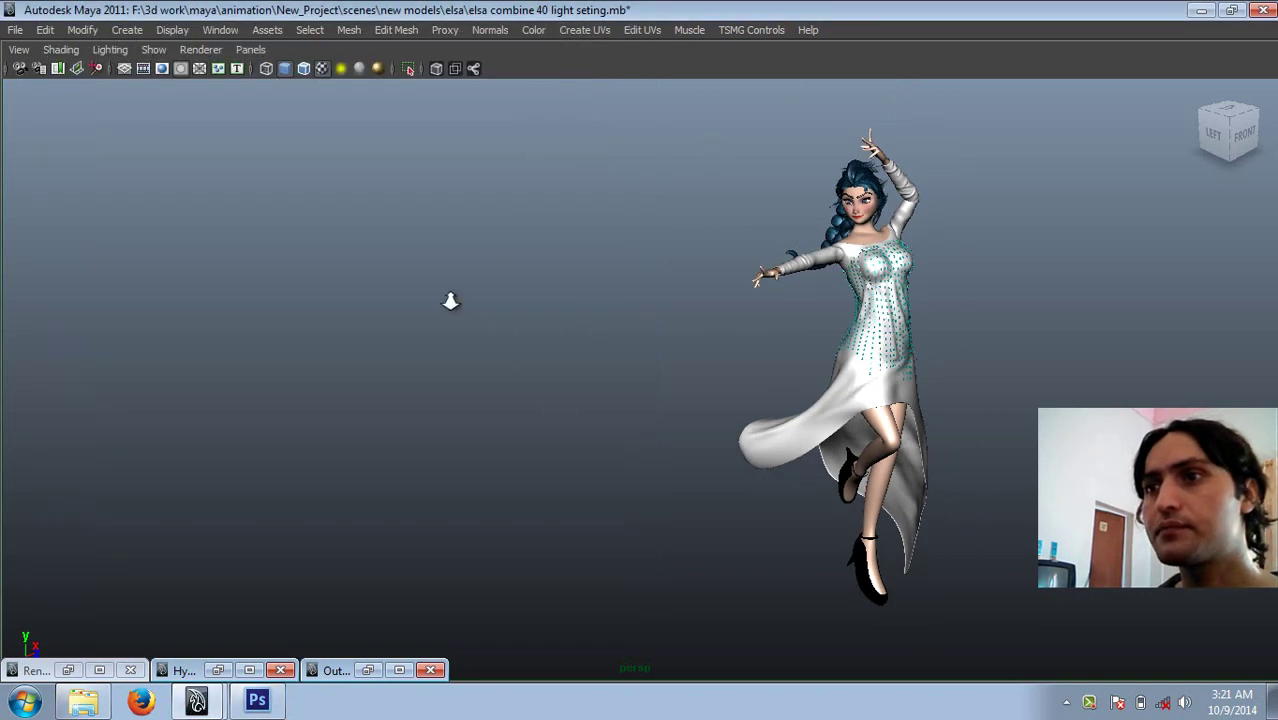
left_click(16, 30)
left_click(28, 57)
left_click(634, 357)
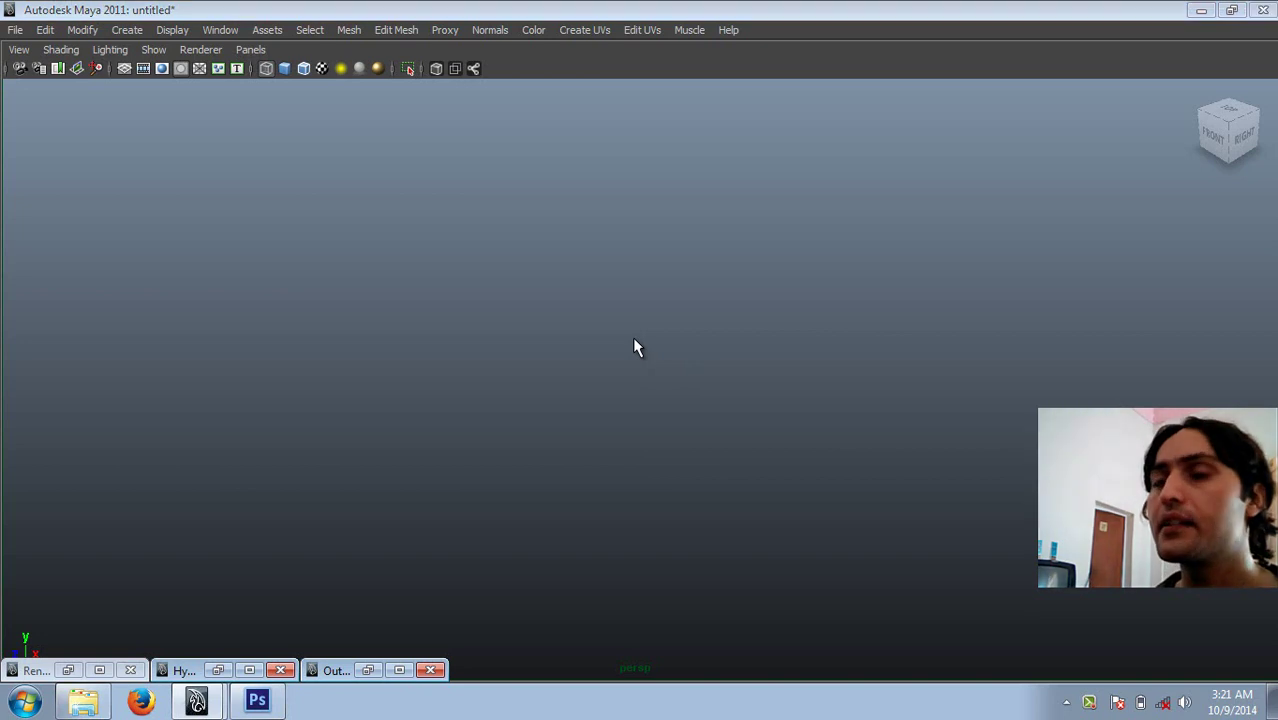
Create a polygon plane and scale it uniformly to 17.659
key("space")
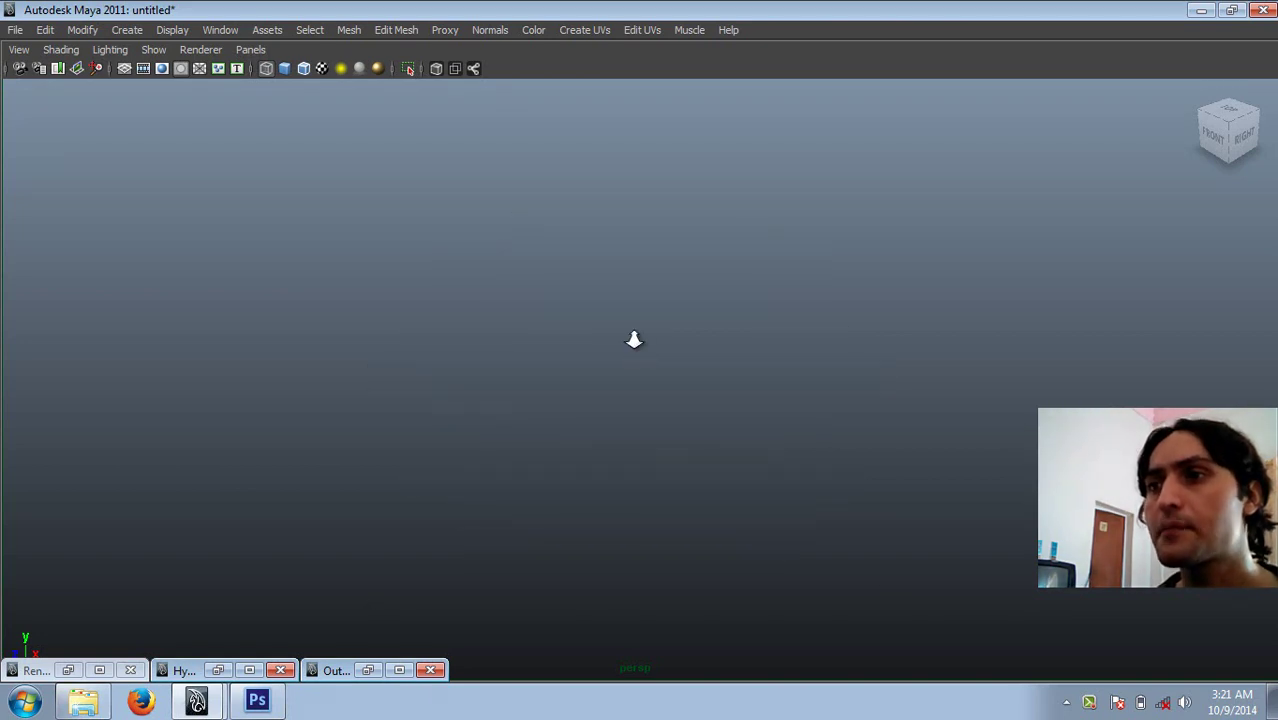
right_click_drag(634, 340, 558, 326, "shift")
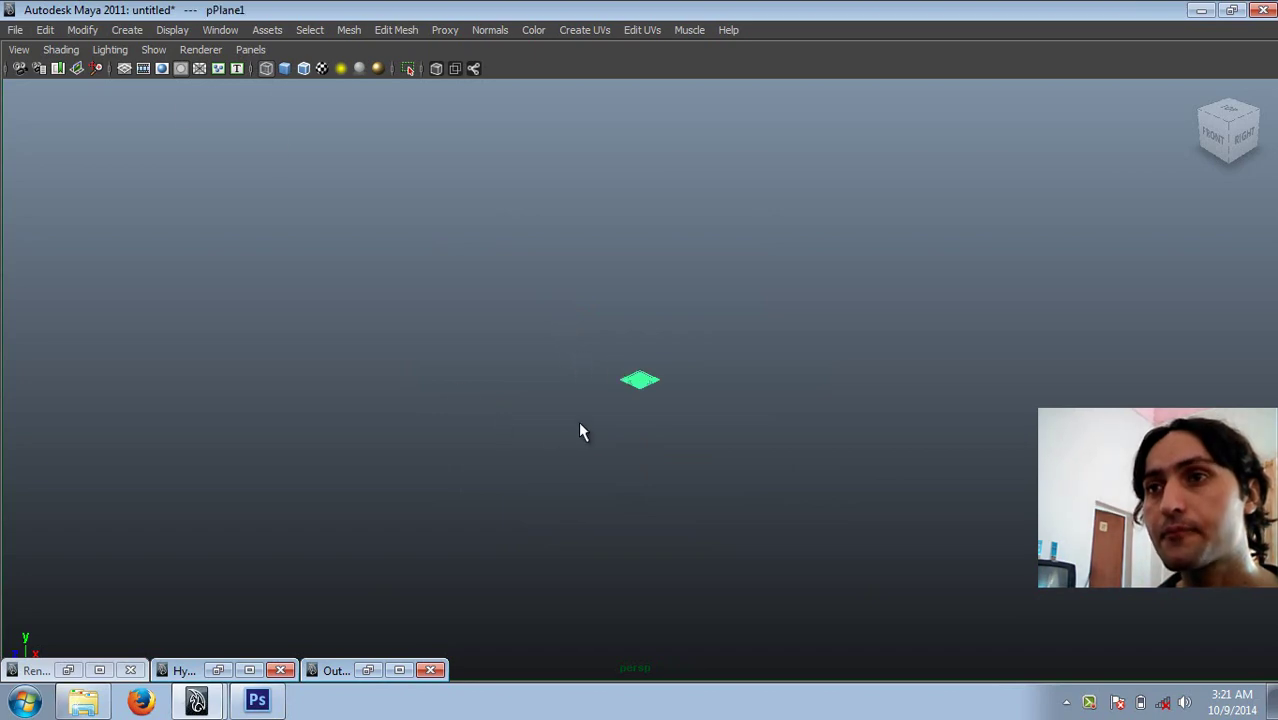
key("r")
key("alt+b")
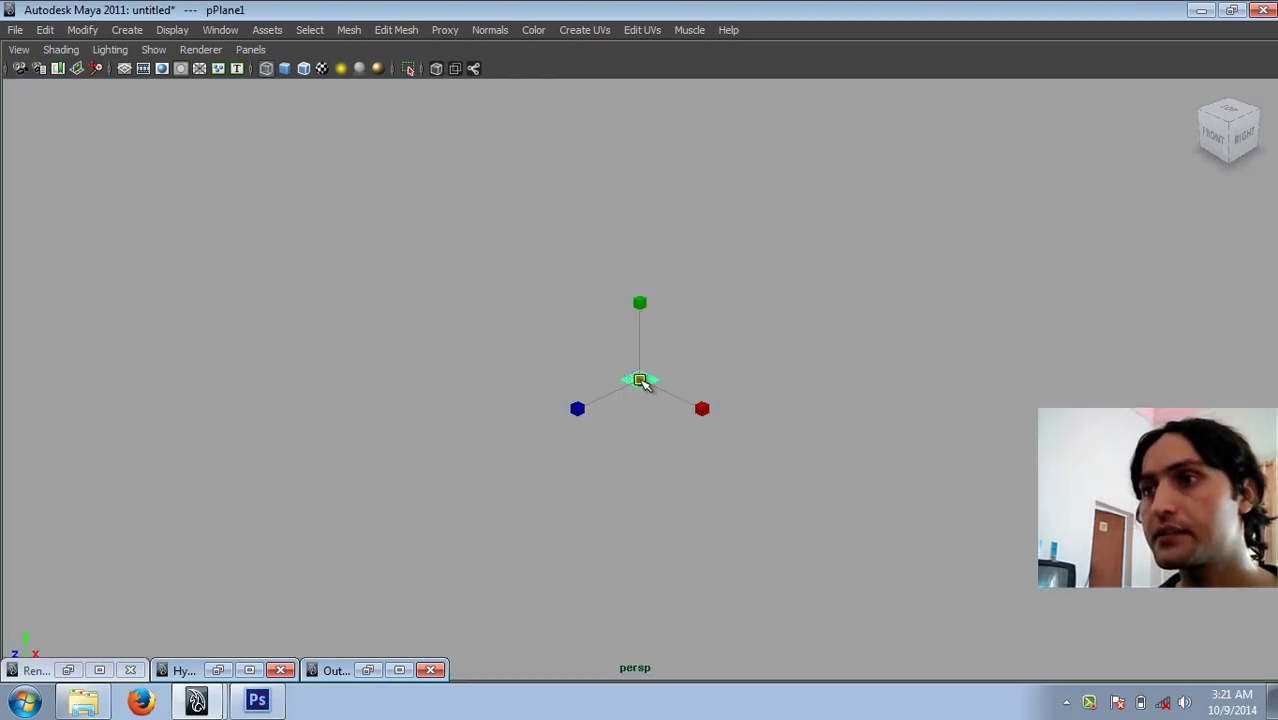
left_click_drag(640, 381, 961, 414)
key("alt+b")
Raise the plane's Subdivisions Width and Height from 10 to 50
key("ctrl+space")
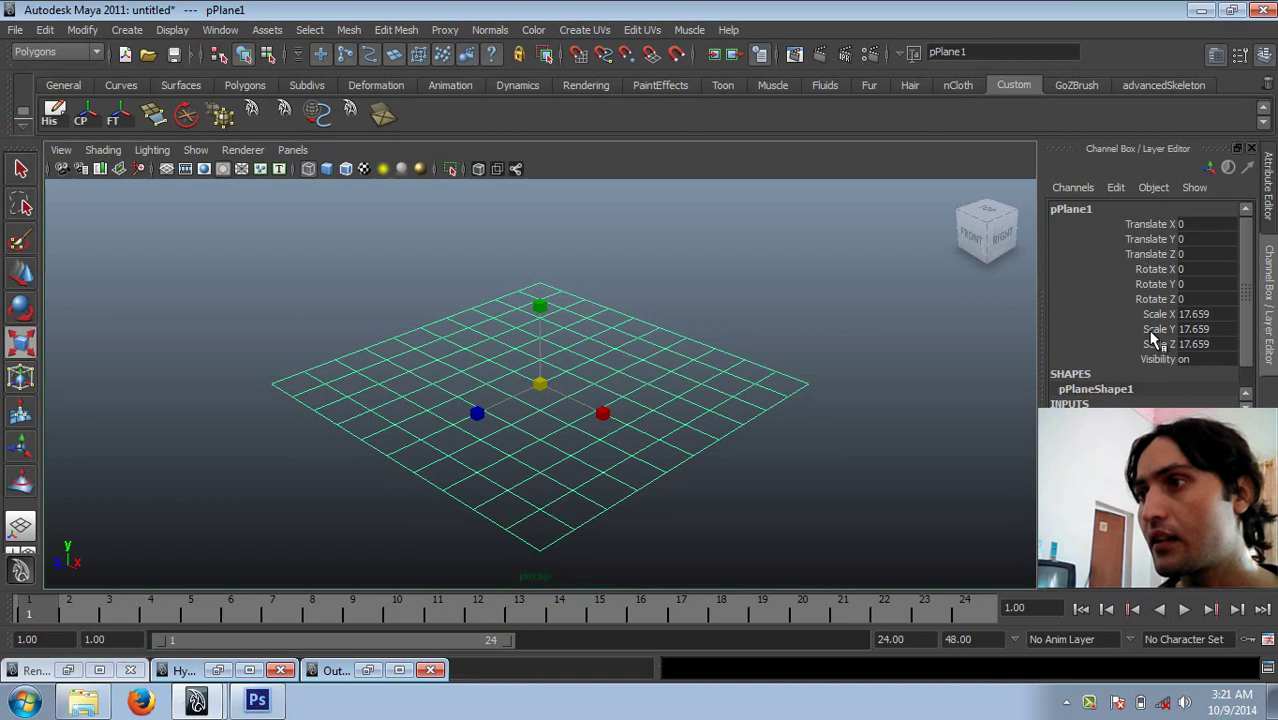
scroll(1120, 388, "down", 2)
left_click_drag(1145, 366, 1140, 379)
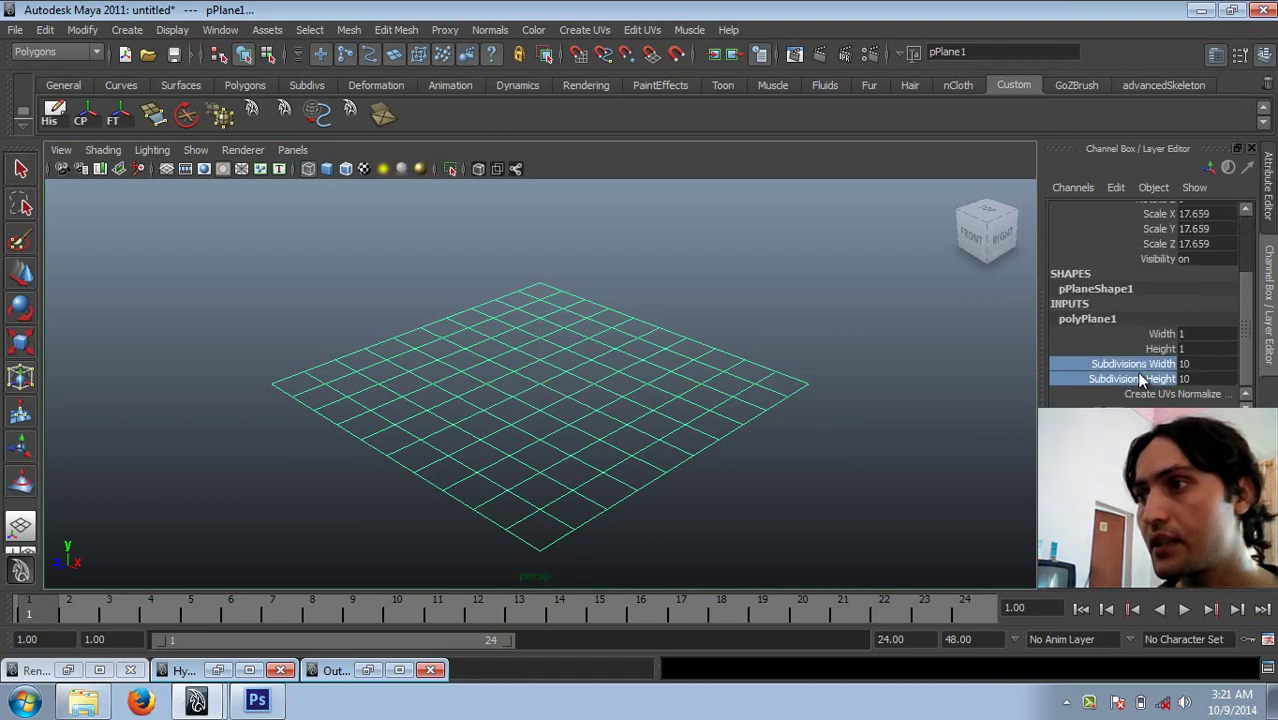
middle_click_drag(405, 433, 800, 430)
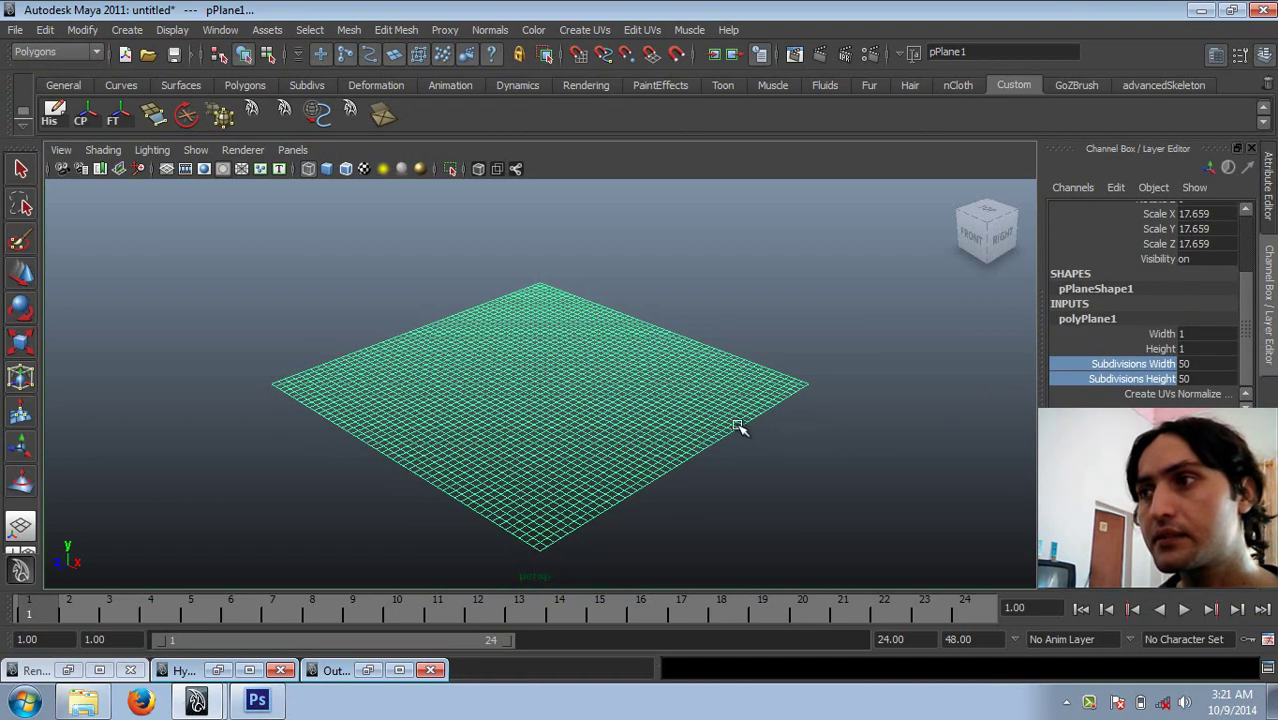
scroll(690, 418, "up", 1)
scroll(650, 402, "up", 2)
scroll(630, 400, "up", 2)
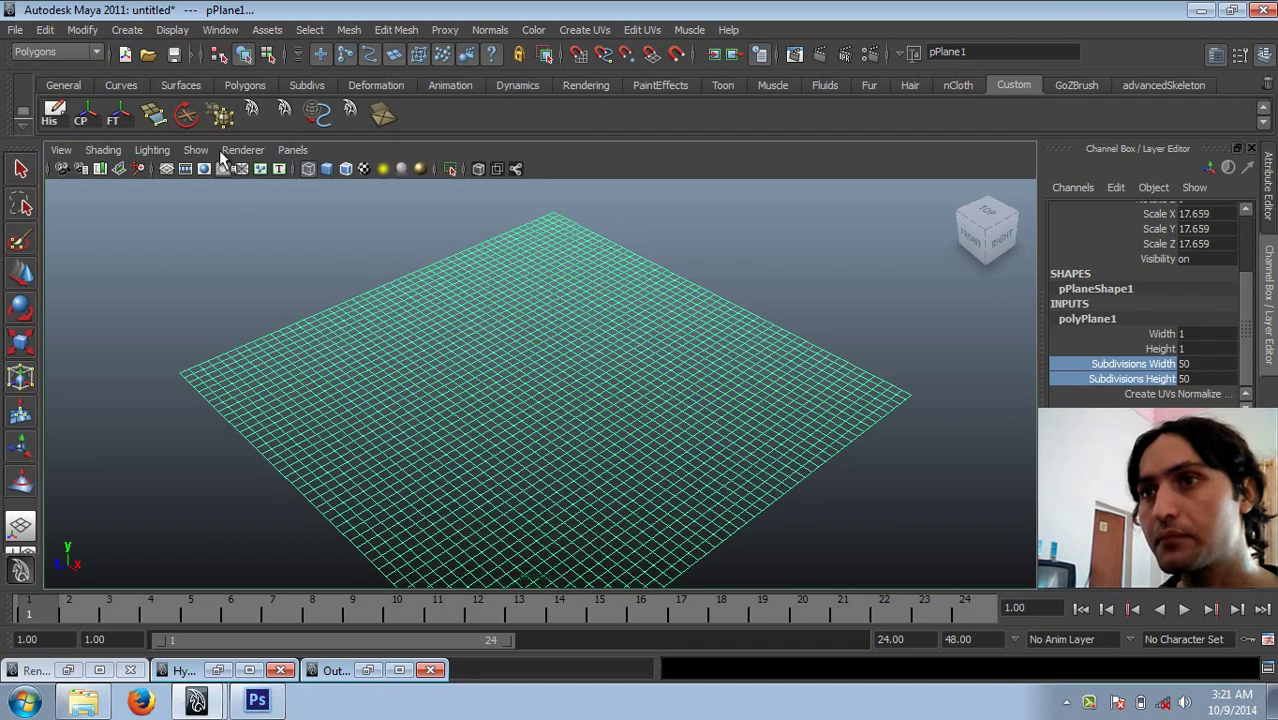
Show the subdivided plane smooth shaded and orbit around it
left_click(266, 238)
left_click(326, 168)
left_click_drag(453, 314, 596, 348, "alt")
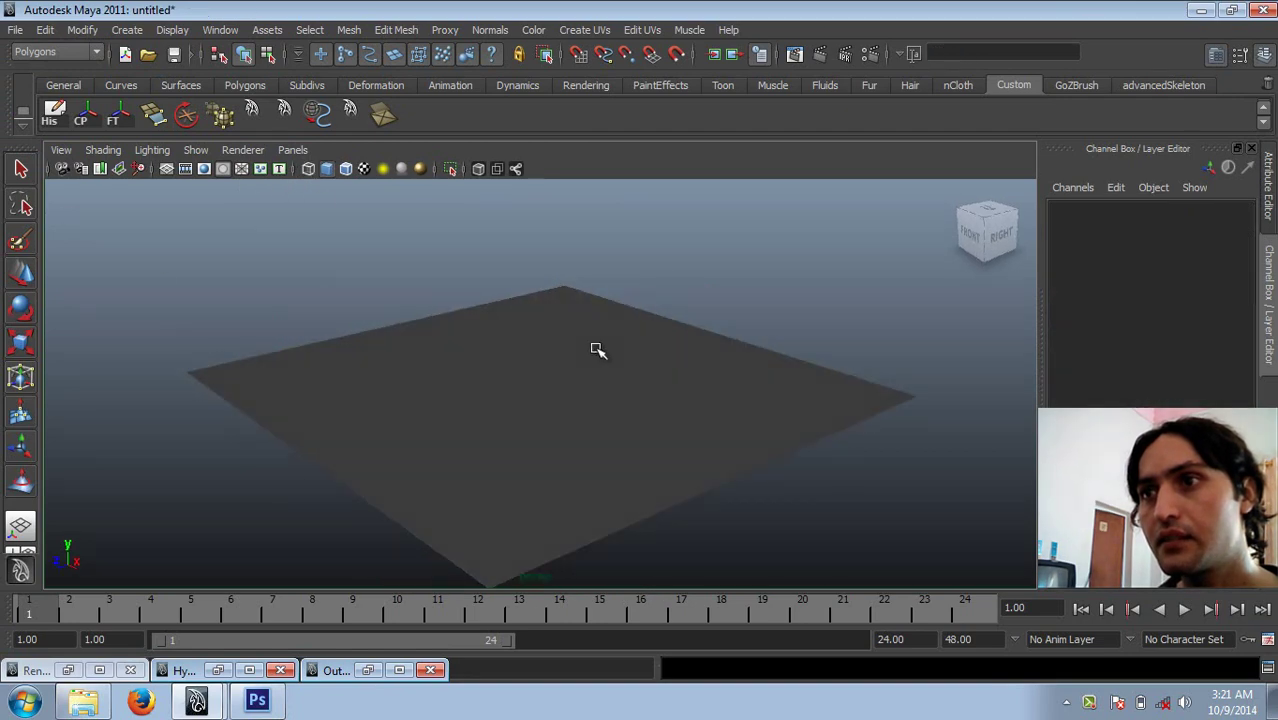
left_click(508, 388)
left_click_drag(508, 388, 542, 354, "alt")
Sculpt a shallow dent into the plane with the Sculpt Geometry Tool, then return to Select
right_click(540, 353, "shift")
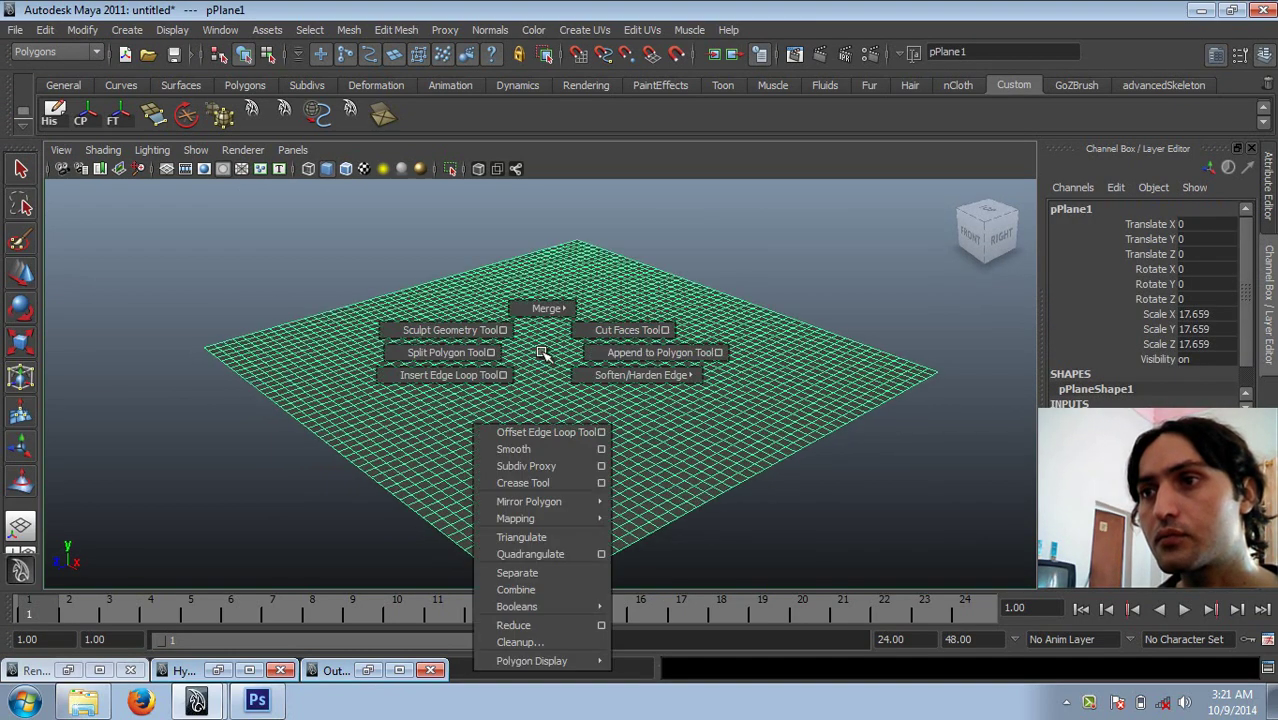
left_click(447, 330)
left_click_drag(485, 318, 503, 352, "alt")
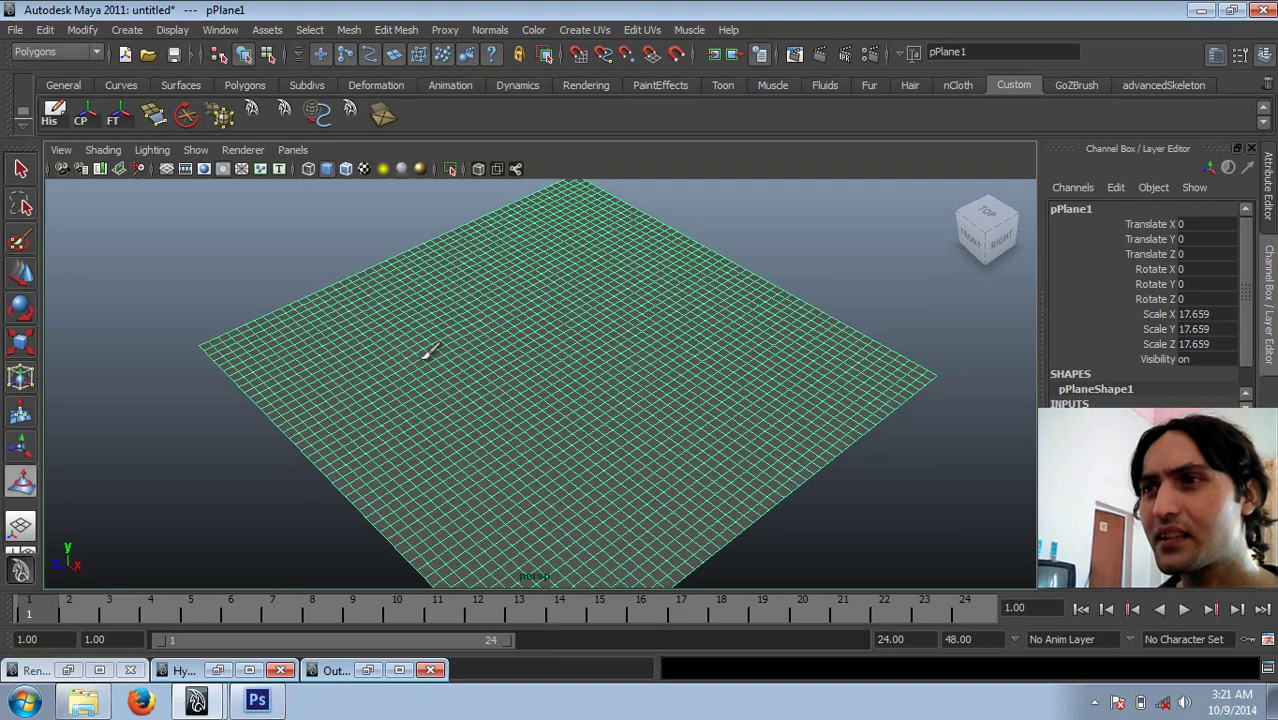
mouse_move(425, 355)
left_mouse_down("alt")
mouse_move(476, 362)
mouse_move(530, 335)
left_mouse_up("alt")
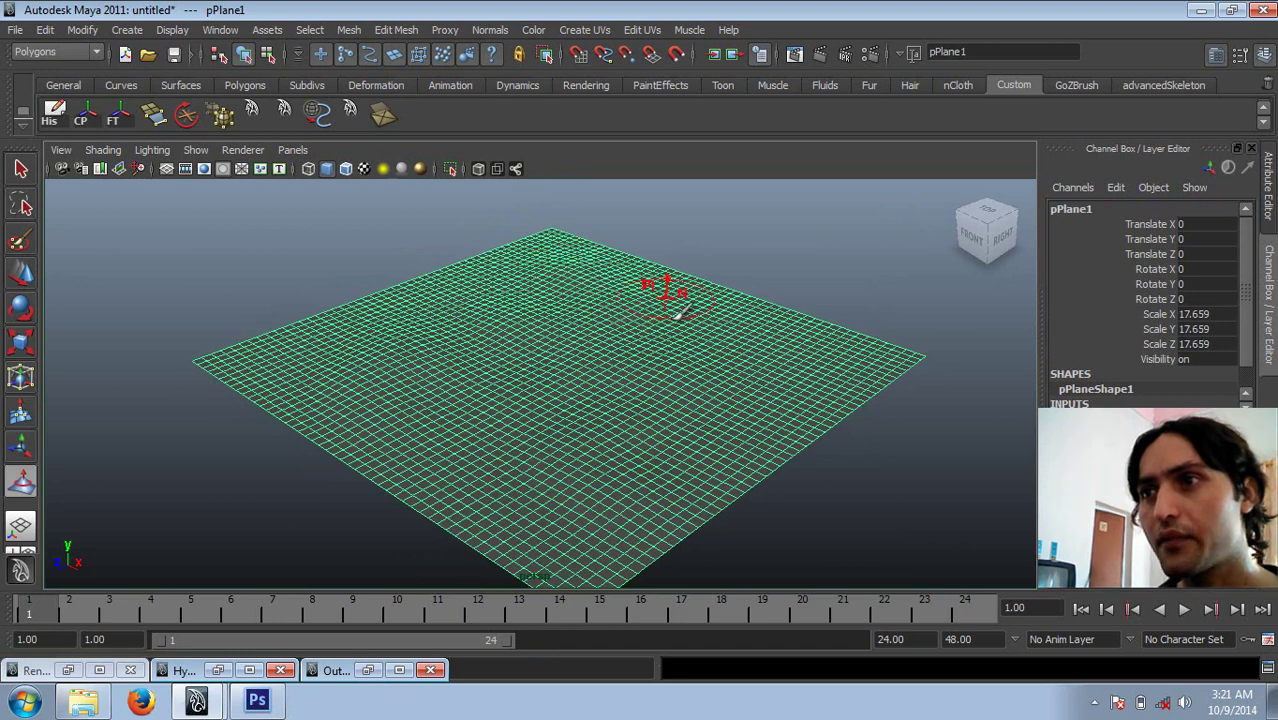
left_click_drag(385, 385, 457, 423)
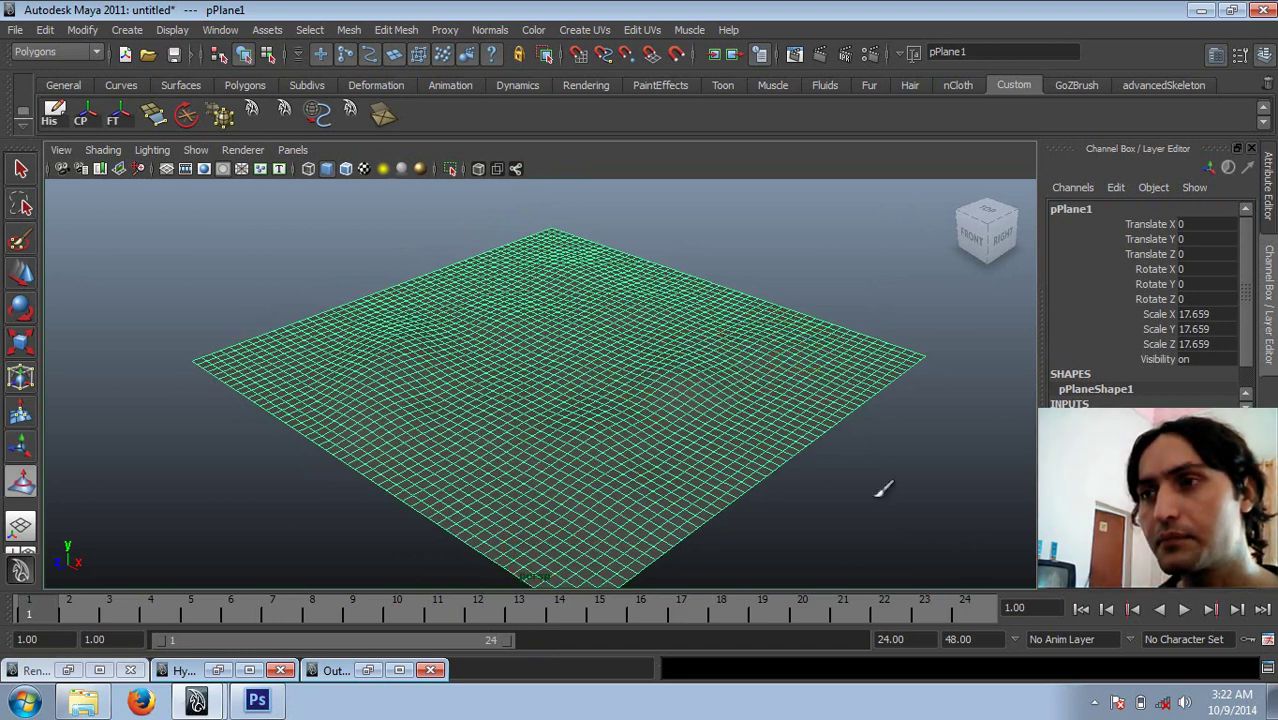
key("q")
left_click(706, 382)
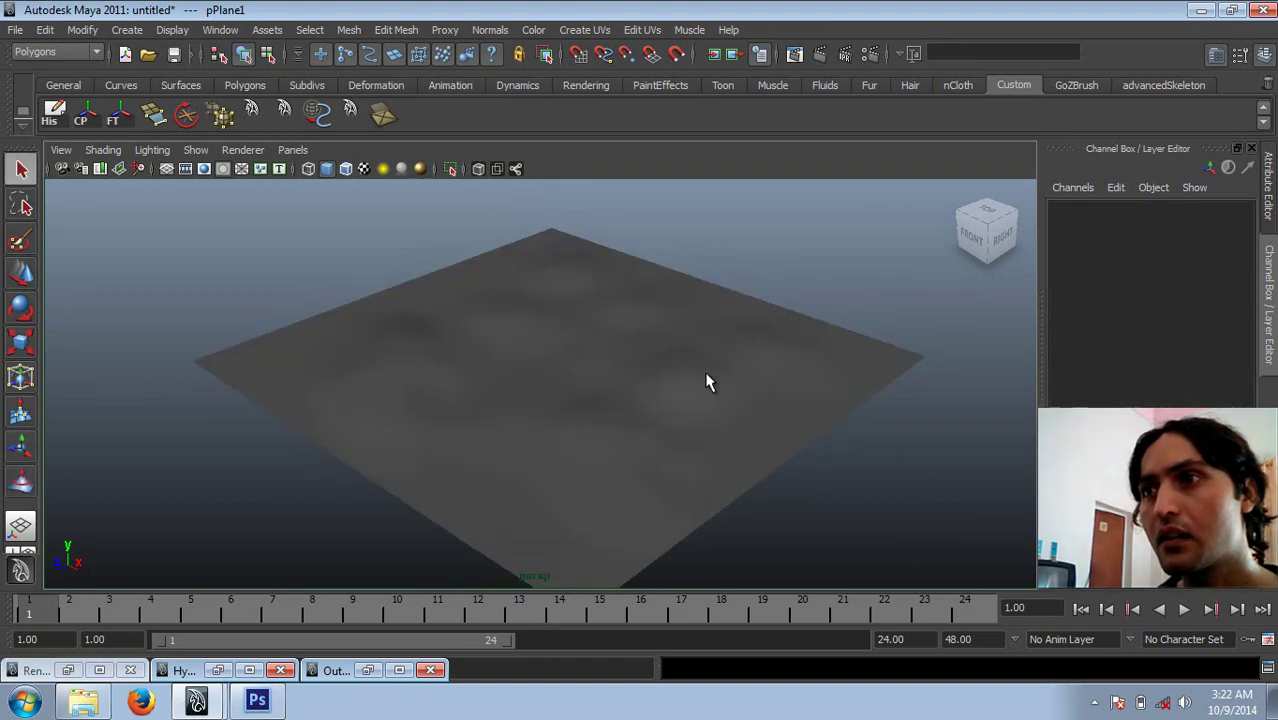
mouse_move(706, 382)
left_mouse_down("alt")
mouse_move(541, 364)
mouse_move(582, 371)
mouse_move(548, 351)
mouse_move(545, 386)
mouse_move(545, 363)
left_mouse_up("alt")
Soft-select a block of the plane's vertices and raise them into a smooth hill
left_click(547, 368)
key("F8")
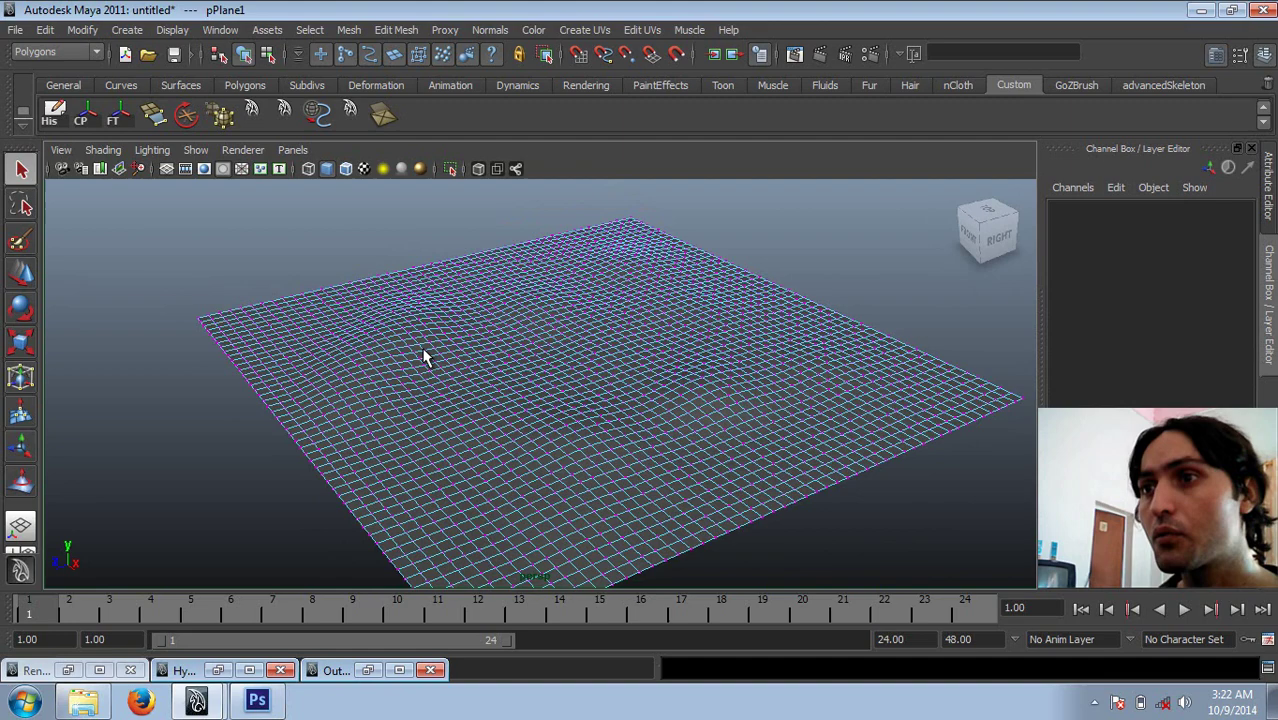
mouse_move(424, 357)
left_mouse_down("alt")
mouse_move(351, 316)
mouse_move(549, 382)
left_mouse_up("alt")
left_click_drag(468, 355, 466, 350, "alt")
key("w")
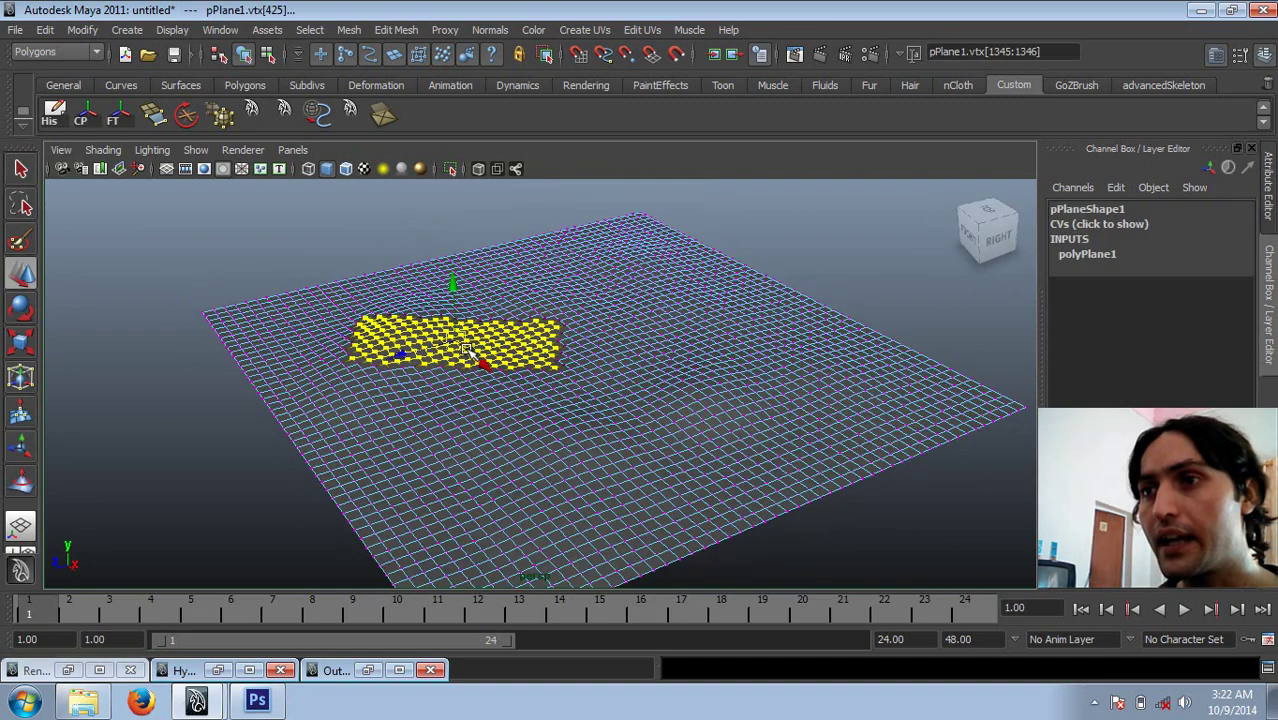
left_click(465, 348)
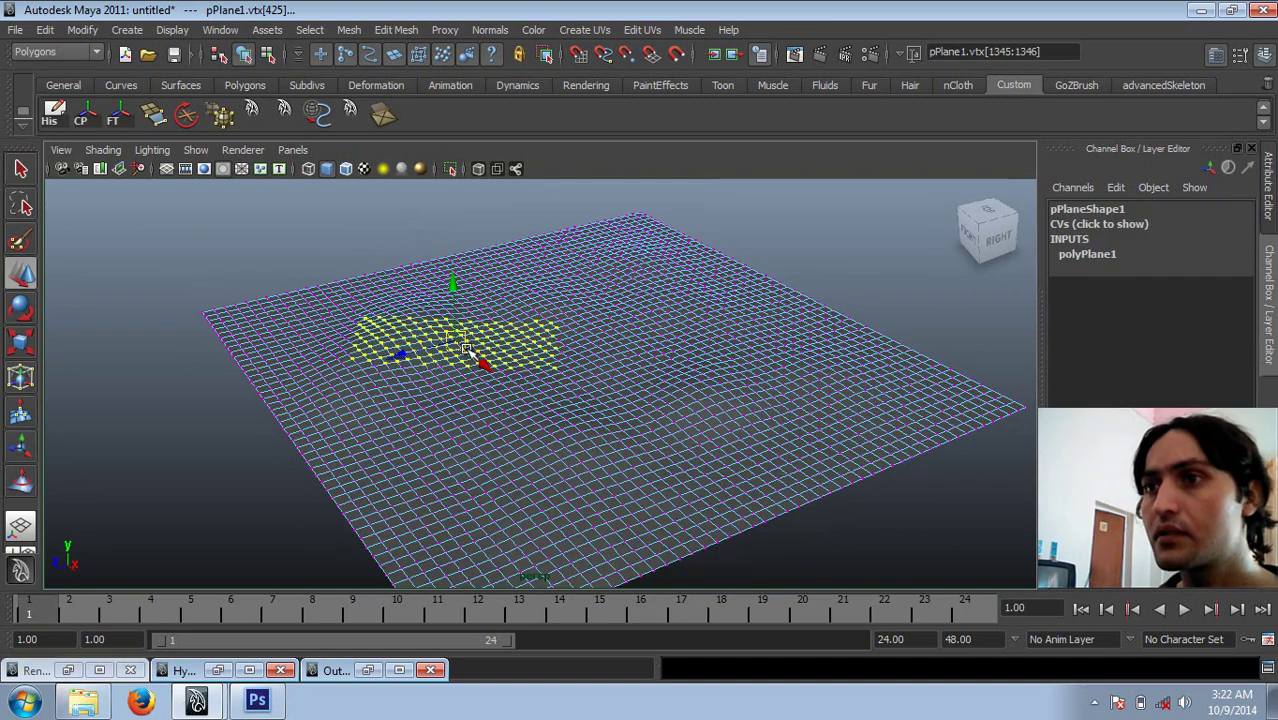
key("b")
left_click_drag(465, 348, 510, 325)
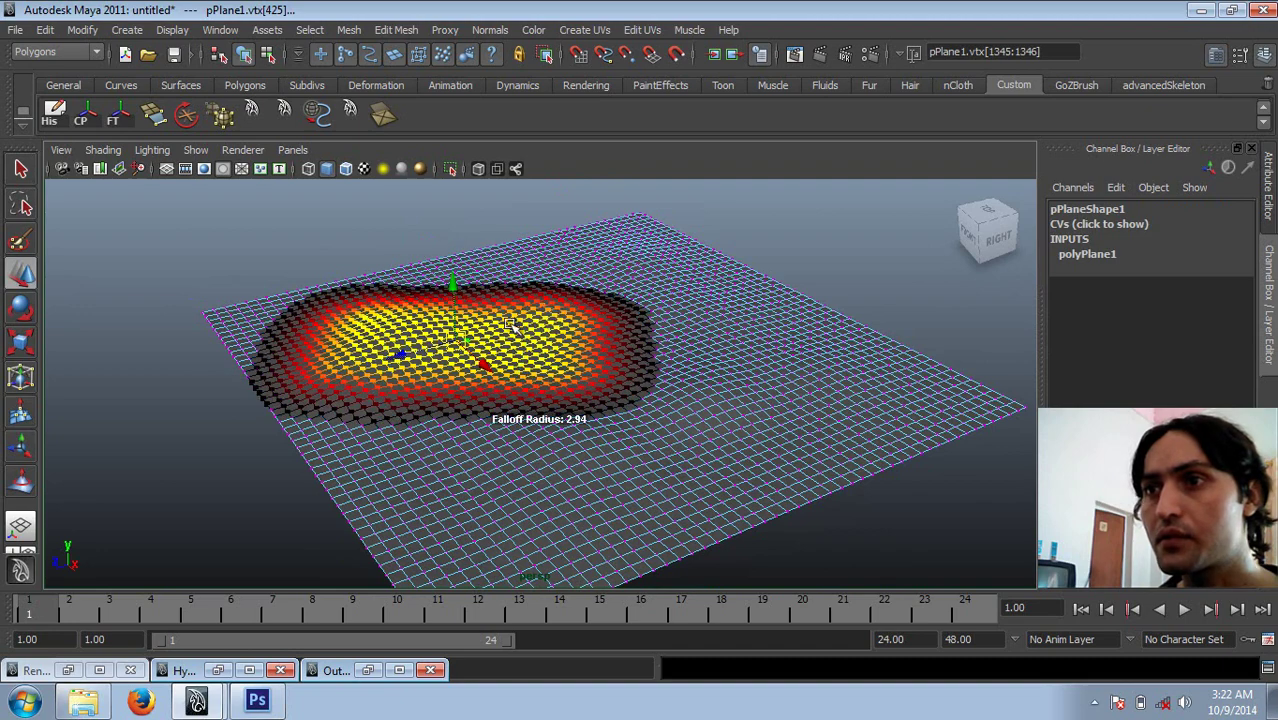
left_click_drag(450, 285, 450, 262)
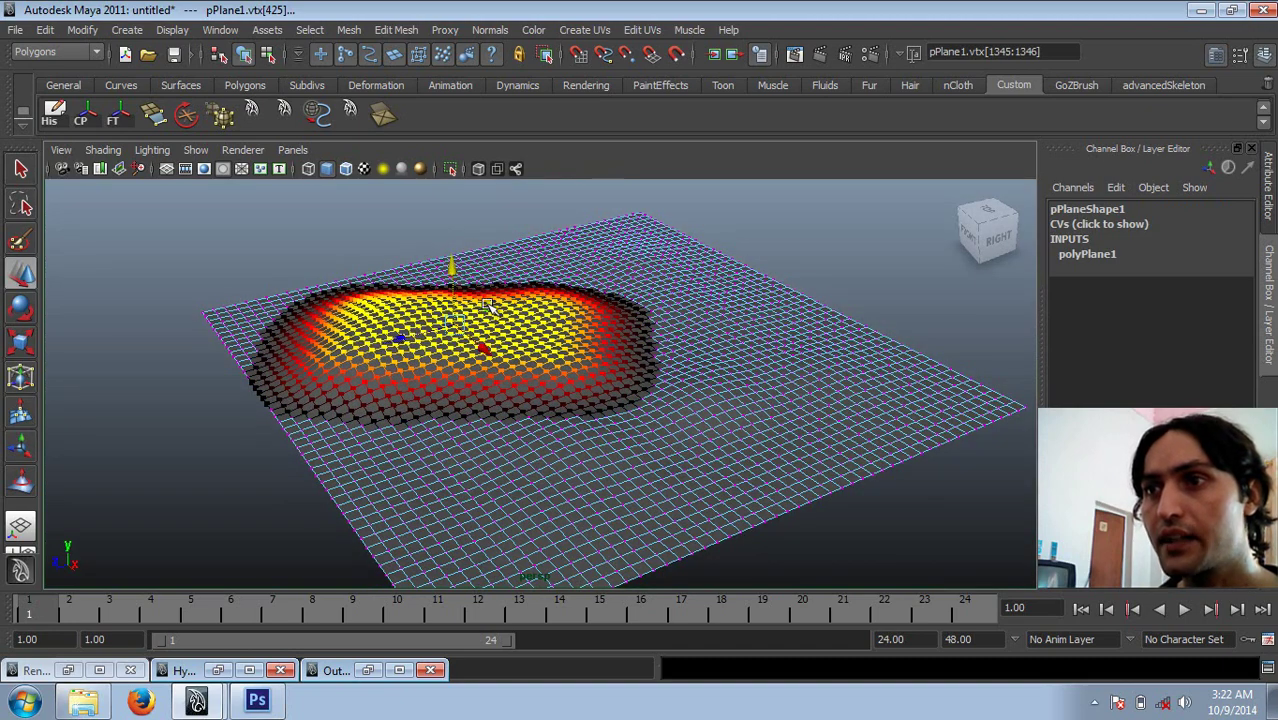
Shrink the soft-selection falloff and raise another small hill in the plane's middle
left_click_drag(487, 305, 455, 320)
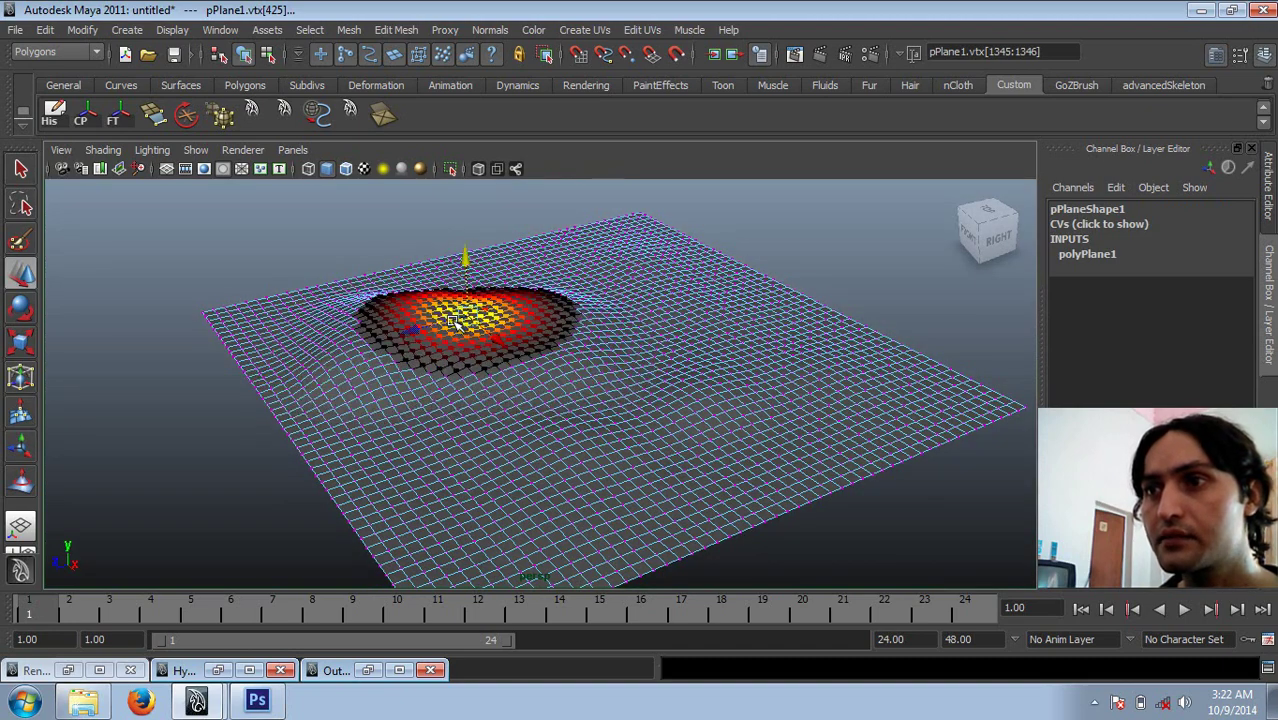
left_click(590, 254)
mouse_move(585, 182)
left_mouse_down()
mouse_move(600, 255)
mouse_move(665, 234)
left_mouse_up()
left_click(683, 312)
left_click(616, 379)
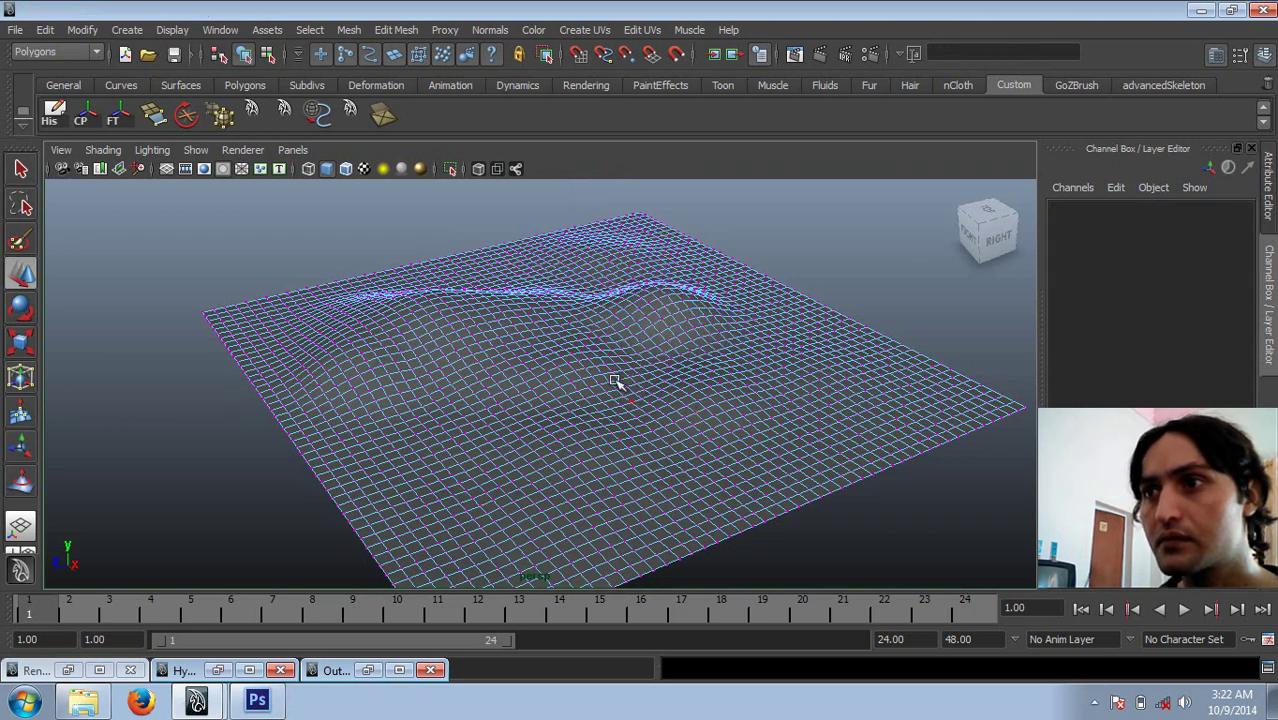
left_click_drag(616, 342, 608, 310)
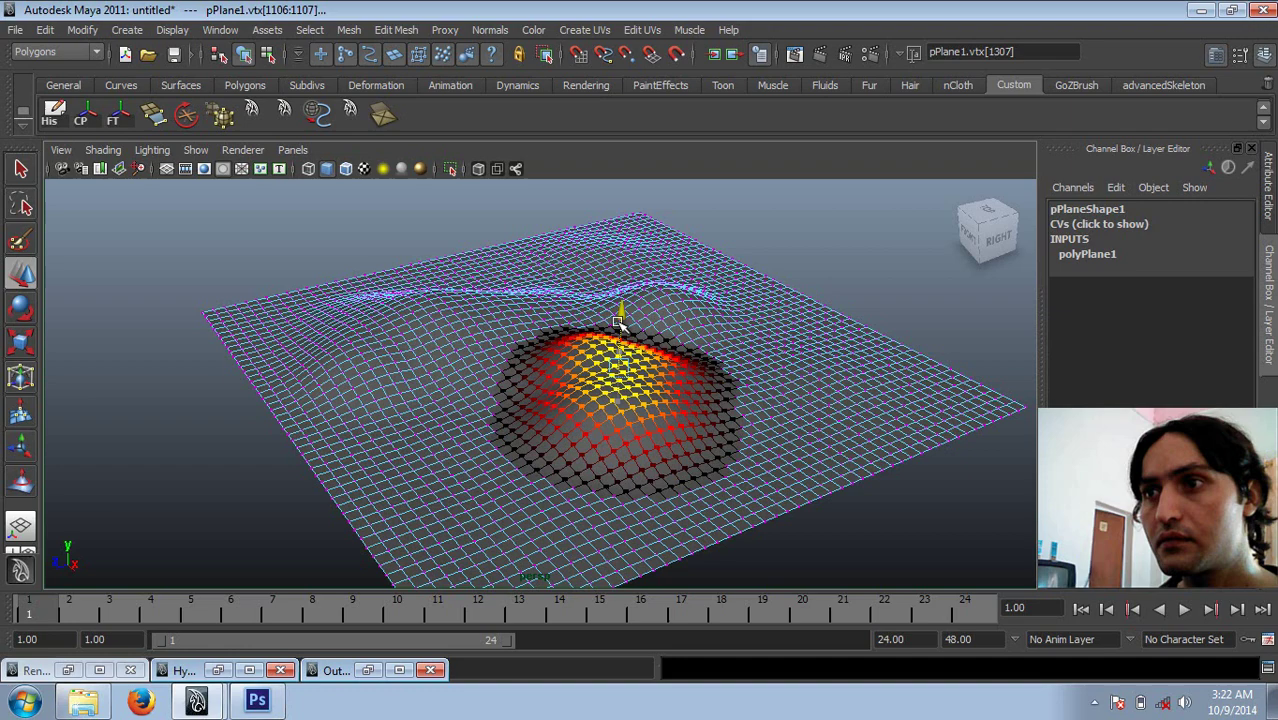
Lift a soft patch of vertices on the near left, then turn off soft select and orbit the terrain
left_click(470, 425)
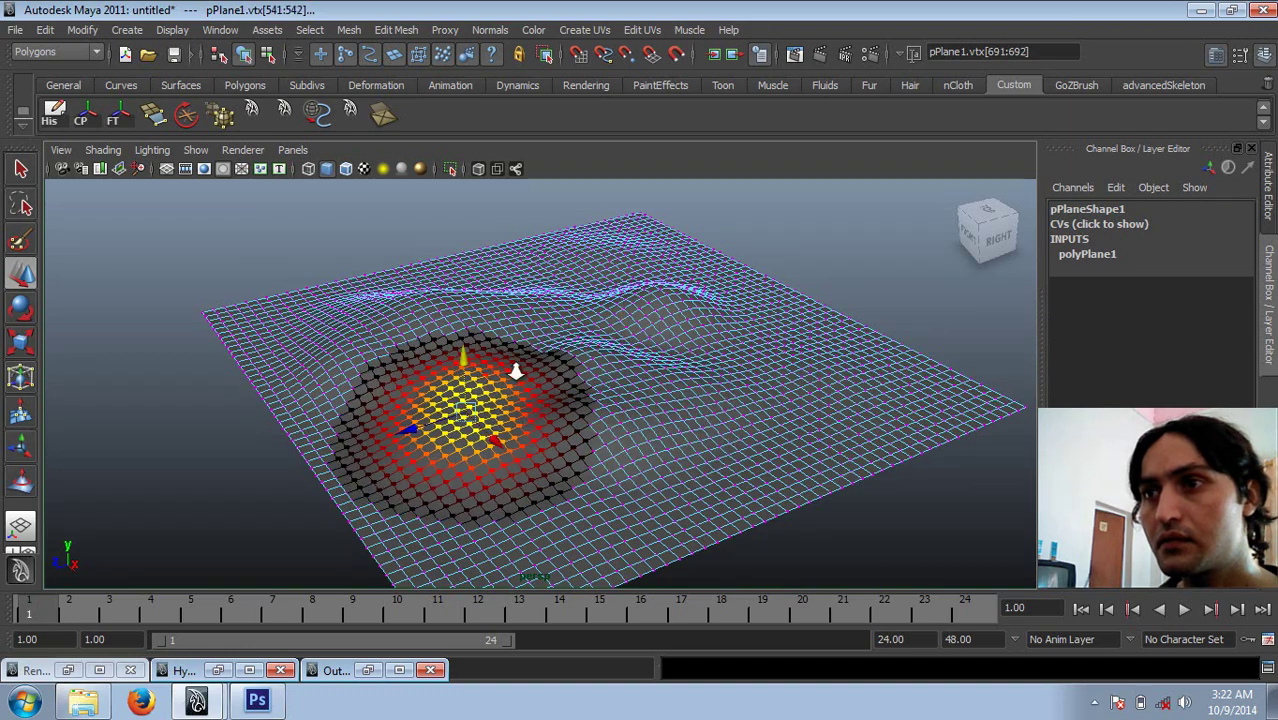
left_click_drag(470, 370, 494, 352, "alt")
right_click_drag(494, 352, 517, 318)
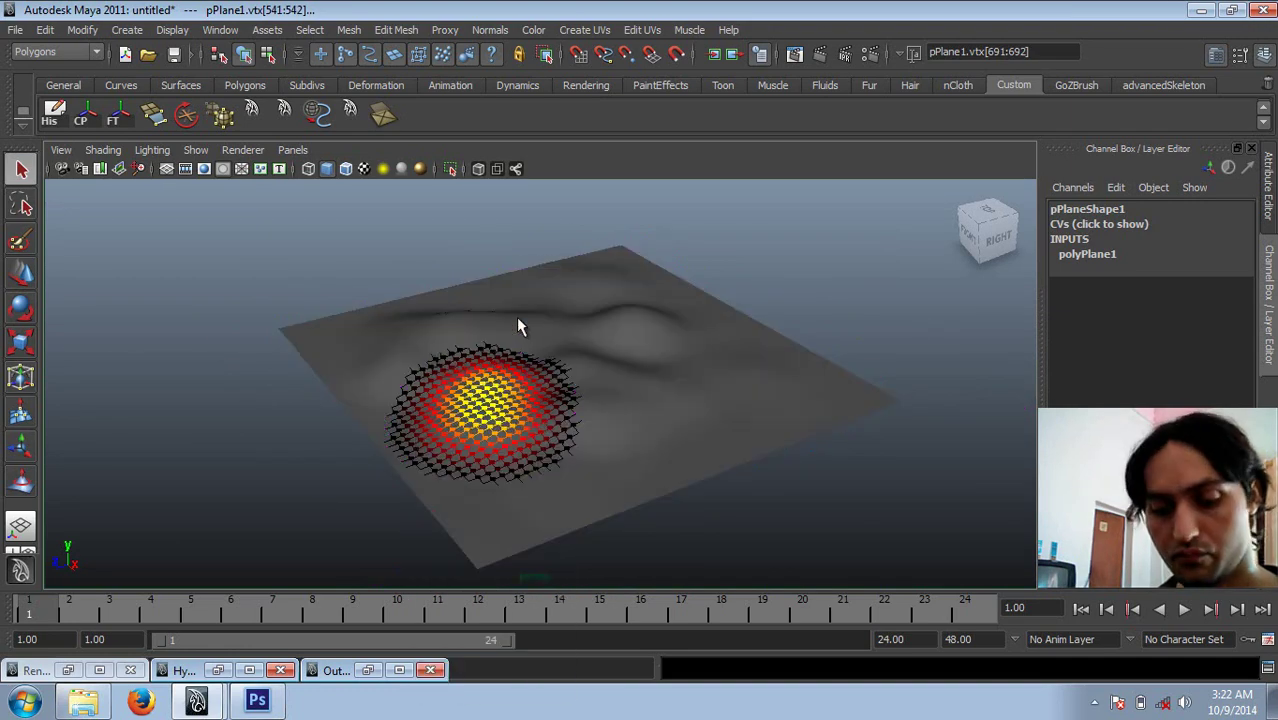
key("b")
mouse_move(444, 301)
left_mouse_down("alt")
mouse_move(548, 374)
mouse_move(448, 357)
mouse_move(525, 385)
mouse_move(496, 401)
mouse_move(571, 385)
mouse_move(747, 291)
left_mouse_up("alt")
left_click(525, 385)
left_click(736, 394)
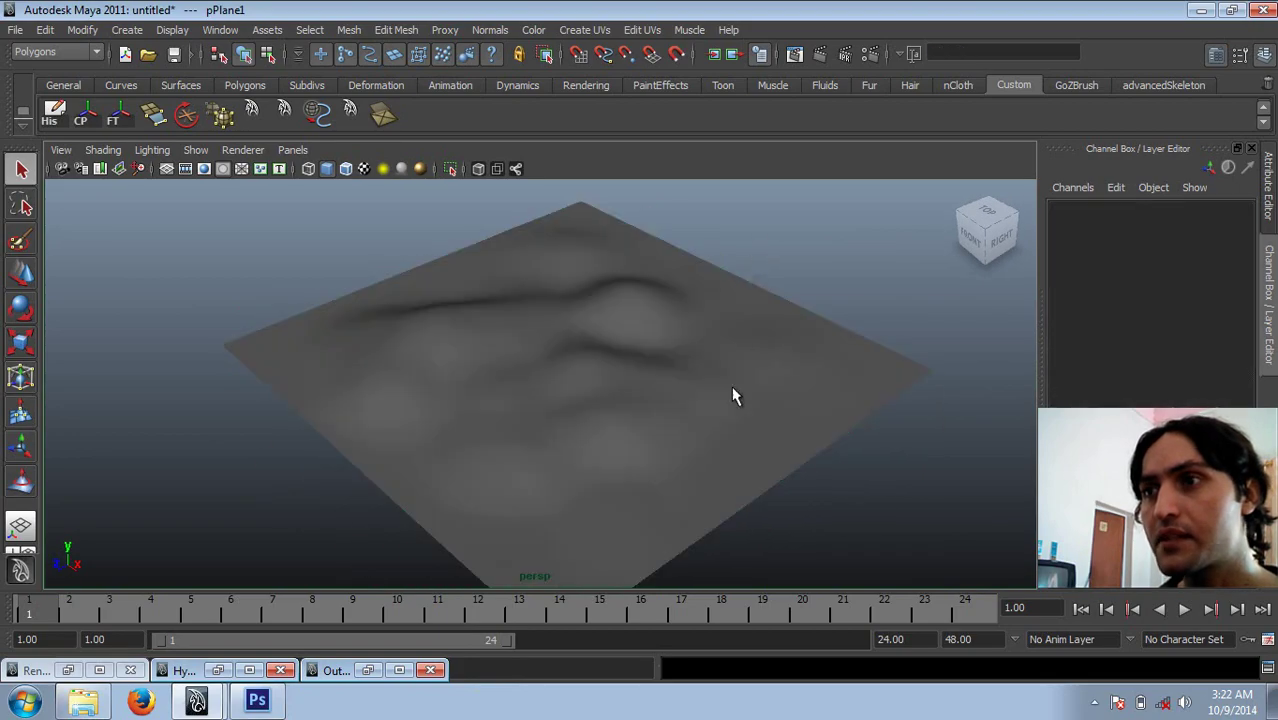
mouse_move(736, 394)
left_mouse_down("alt")
mouse_move(524, 317)
mouse_move(572, 478)
mouse_move(578, 358)
left_mouse_up("alt")
Sculpt a ridge into the plane's upper-left area, then return to Select and inspect it
left_click(578, 358)
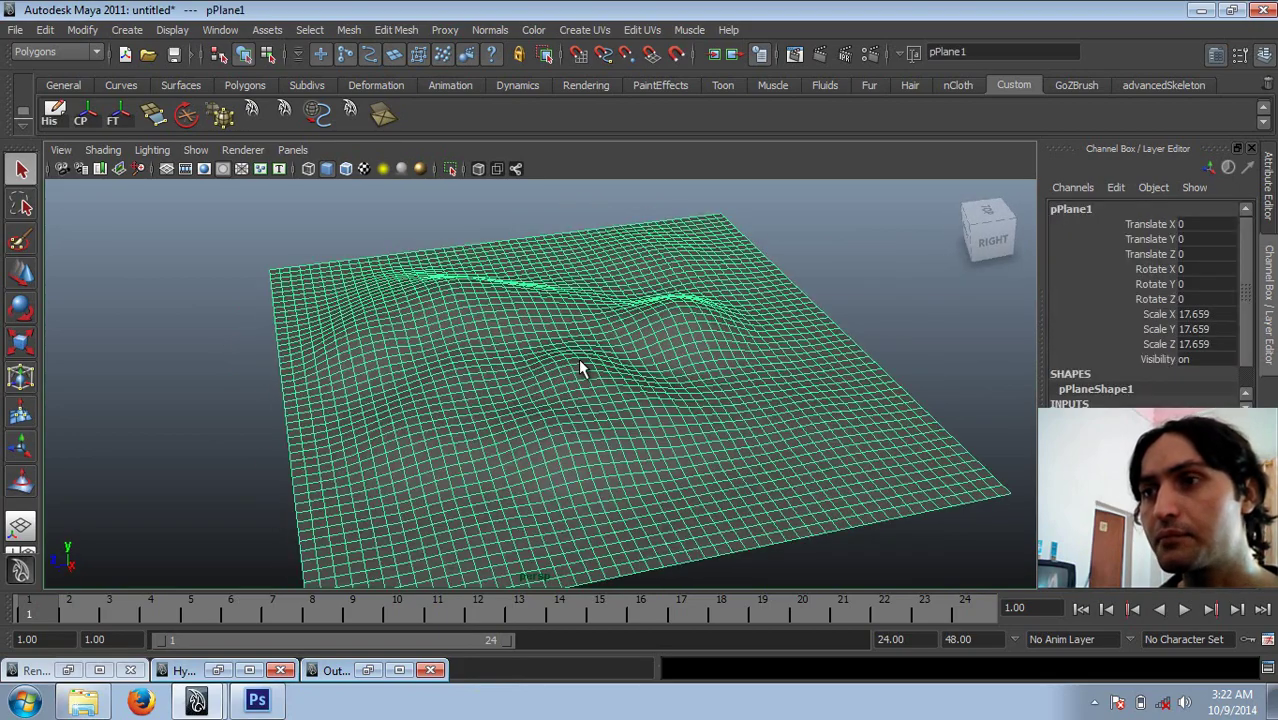
right_click(578, 358, "shift")
right_click_drag(566, 363, 485, 338, "shift")
left_click_drag(485, 338, 492, 283, "alt")
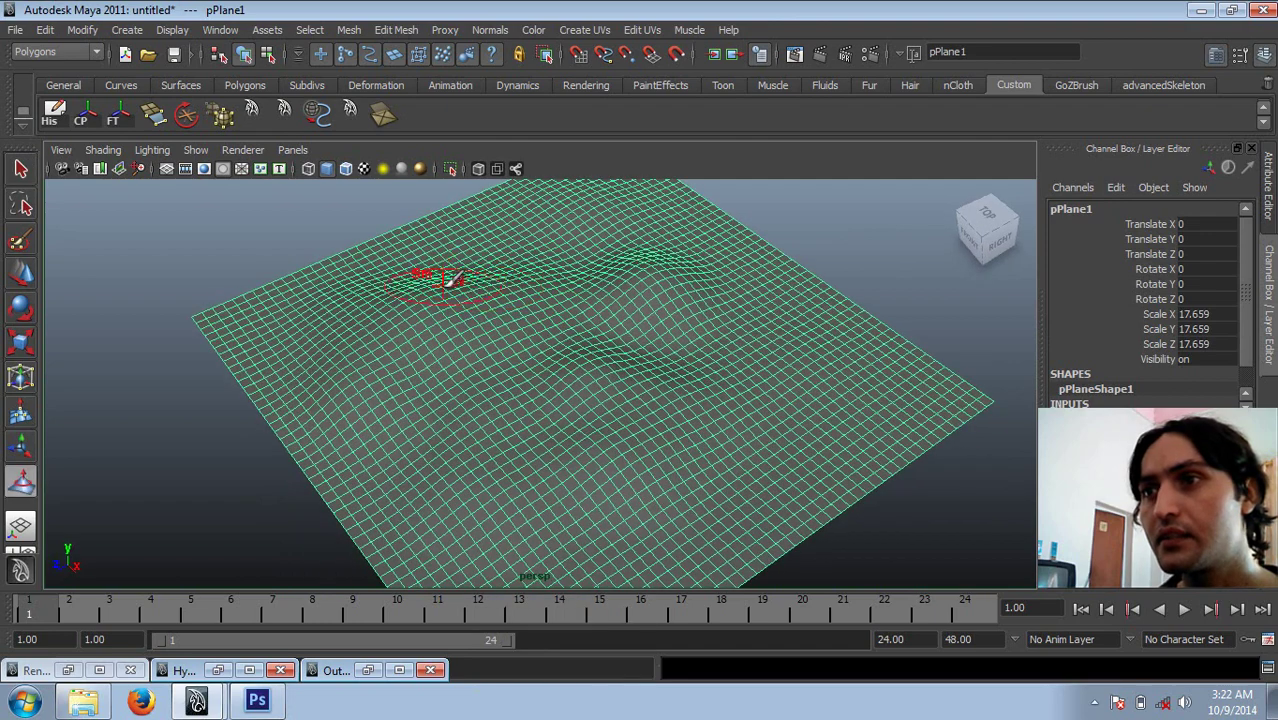
mouse_move(668, 240)
left_mouse_down()
mouse_move(599, 286)
mouse_move(579, 237)
mouse_move(456, 266)
left_mouse_up()
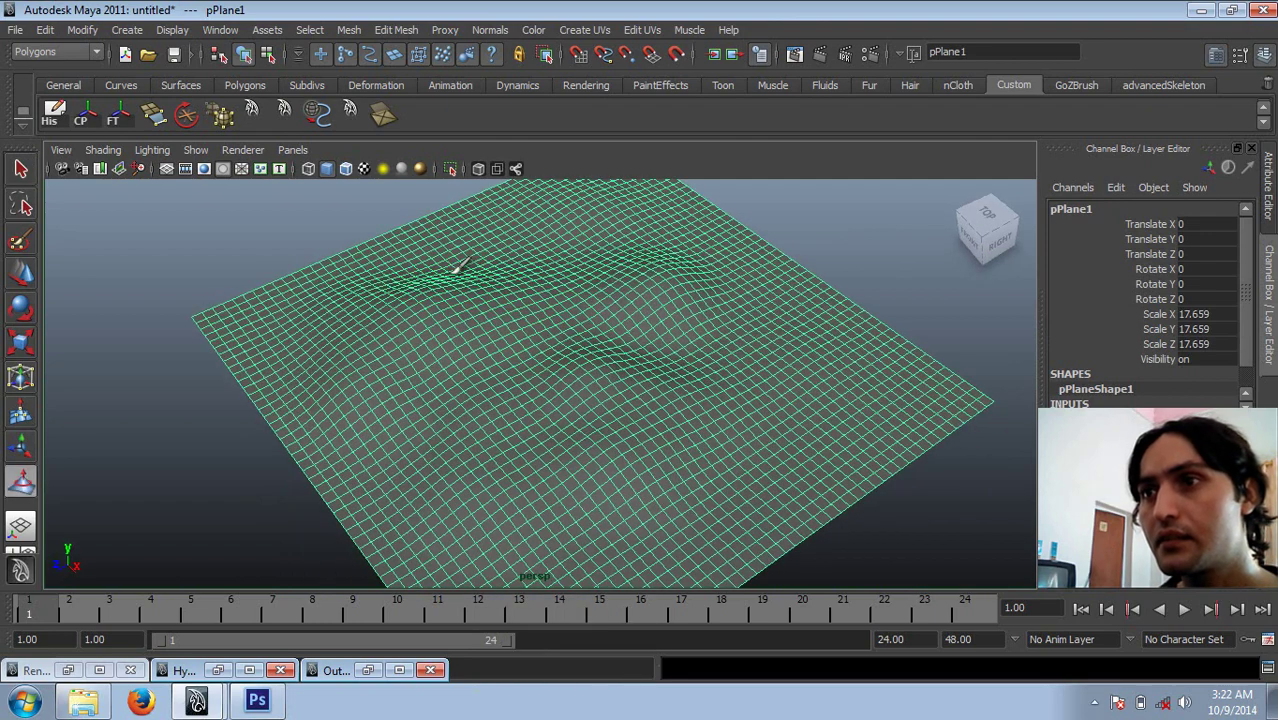
left_click_drag(410, 330, 308, 234, "alt")
key("q")
left_click(308, 234)
mouse_move(508, 328)
left_mouse_down("alt")
mouse_move(491, 342)
mouse_move(546, 441)
mouse_move(551, 422)
mouse_move(508, 394)
mouse_move(522, 408)
left_mouse_up("alt")
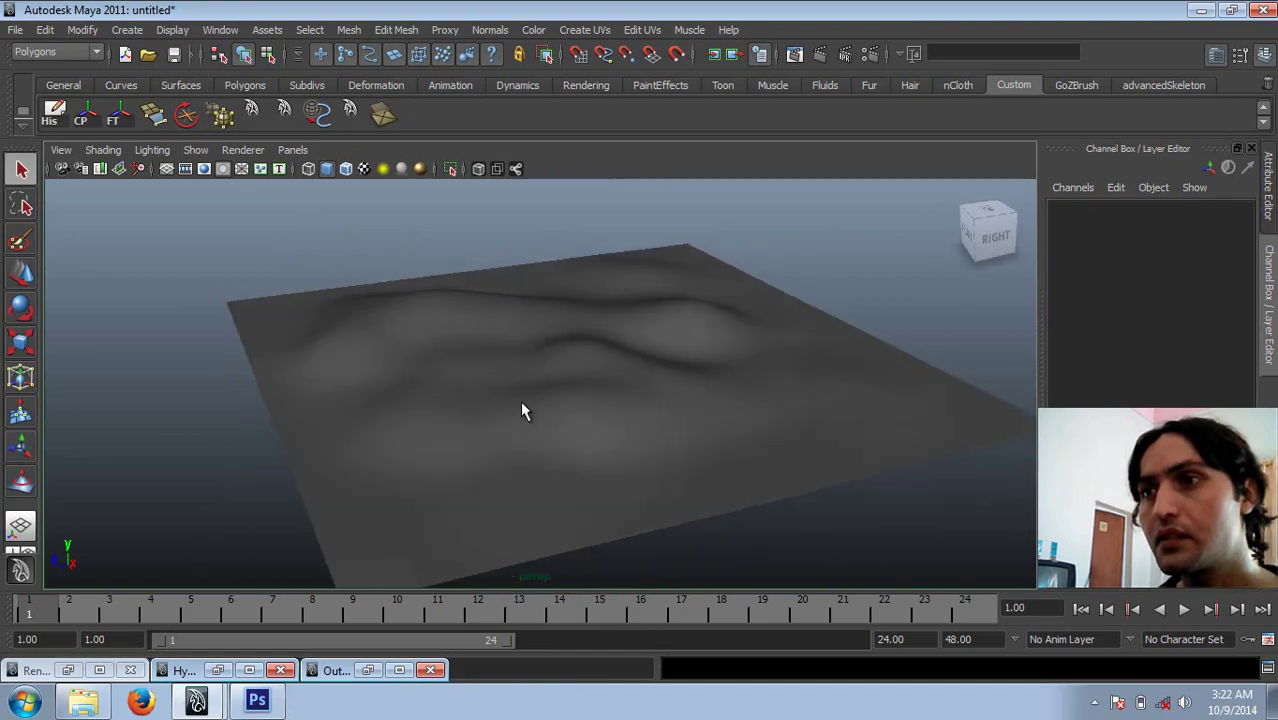
left_click(548, 500)
mouse_move(548, 500)
left_mouse_down("alt")
mouse_move(428, 434)
mouse_move(476, 472)
mouse_move(514, 449)
left_mouse_up("alt")
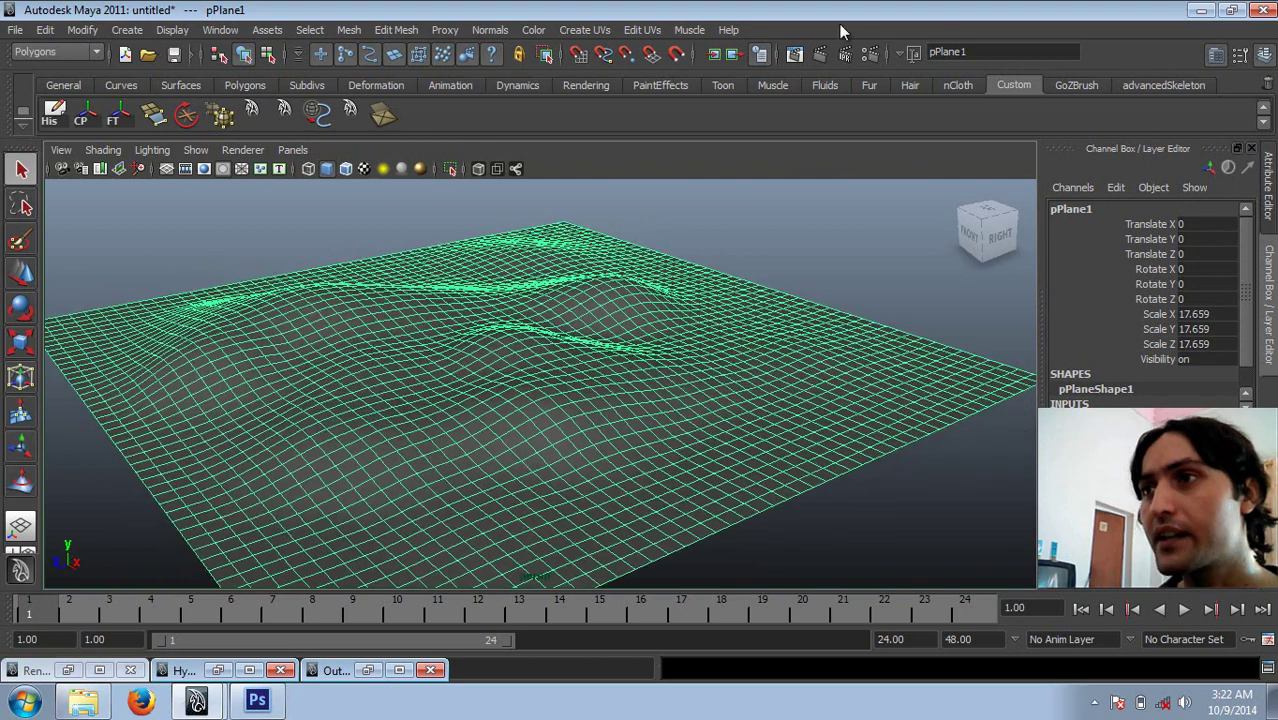
Render the current frame to show the terrain as a grey rolling hillside
key("ctrl+r")
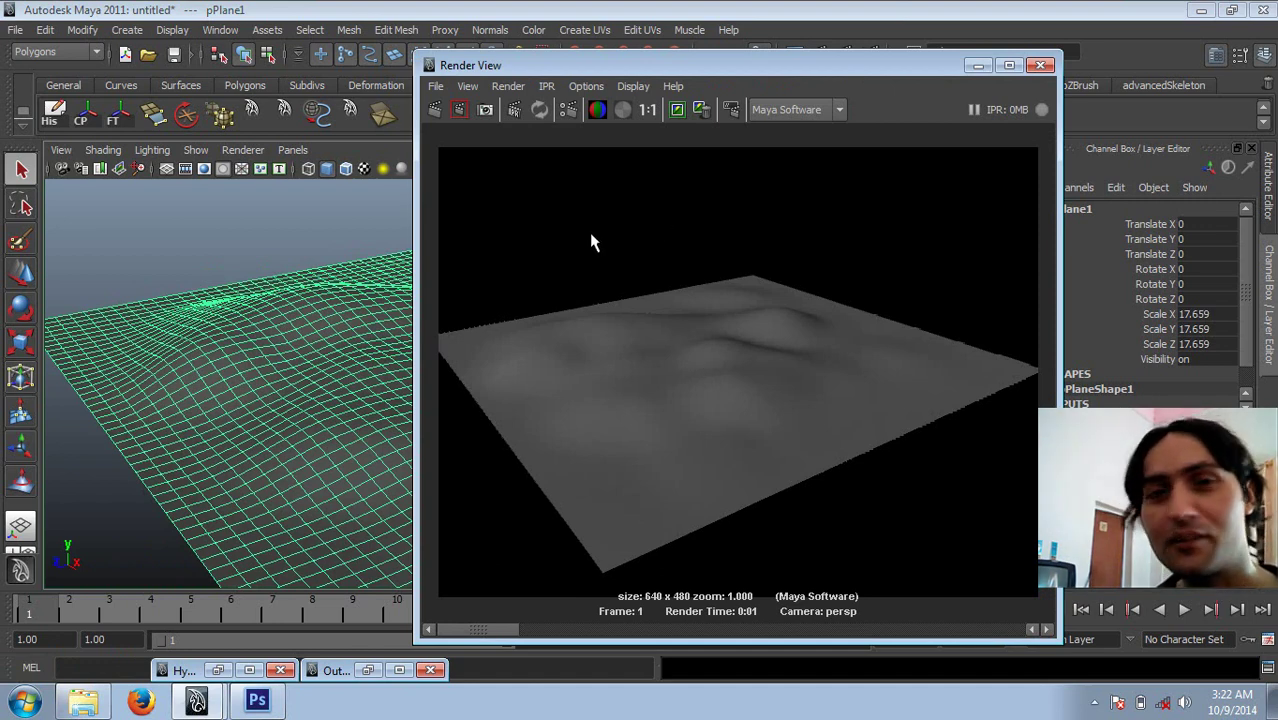
left_click(211, 30)
mouse_move(255, 58)
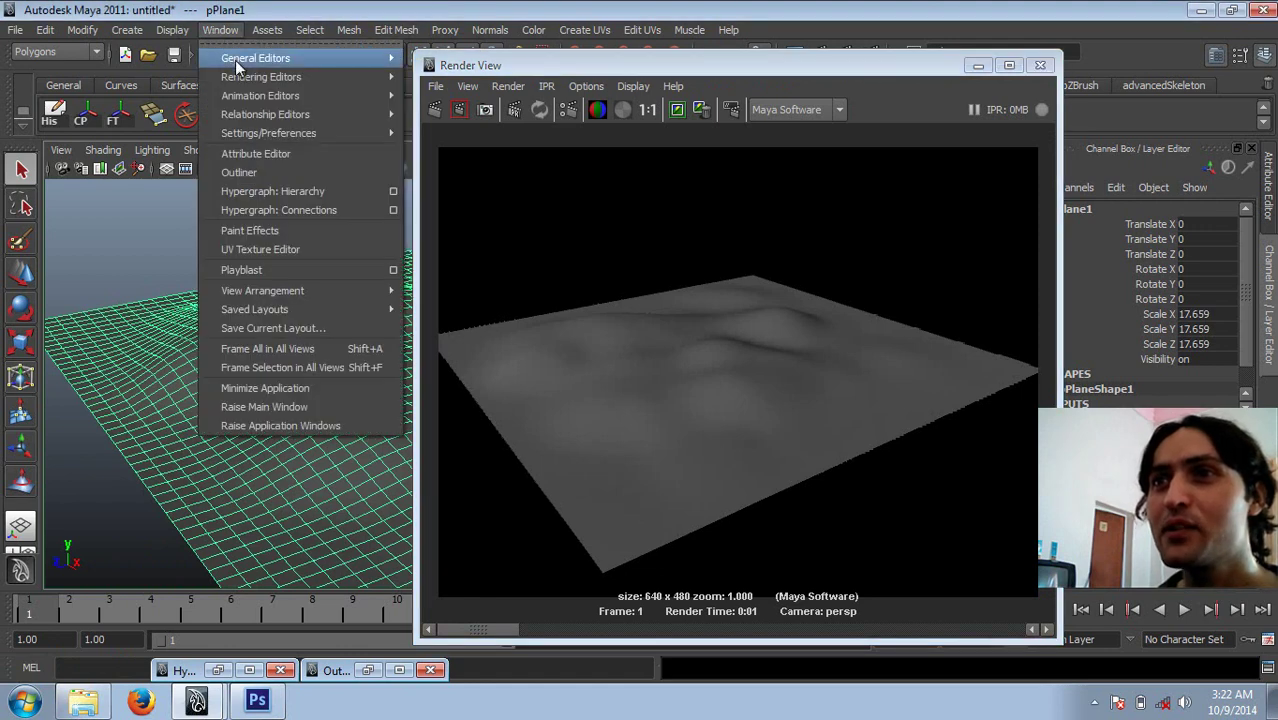
Drag the BlowingSurfaceSnow fluid example from the Visor's Fluid Examples into the terrain scene
left_click(450, 124)
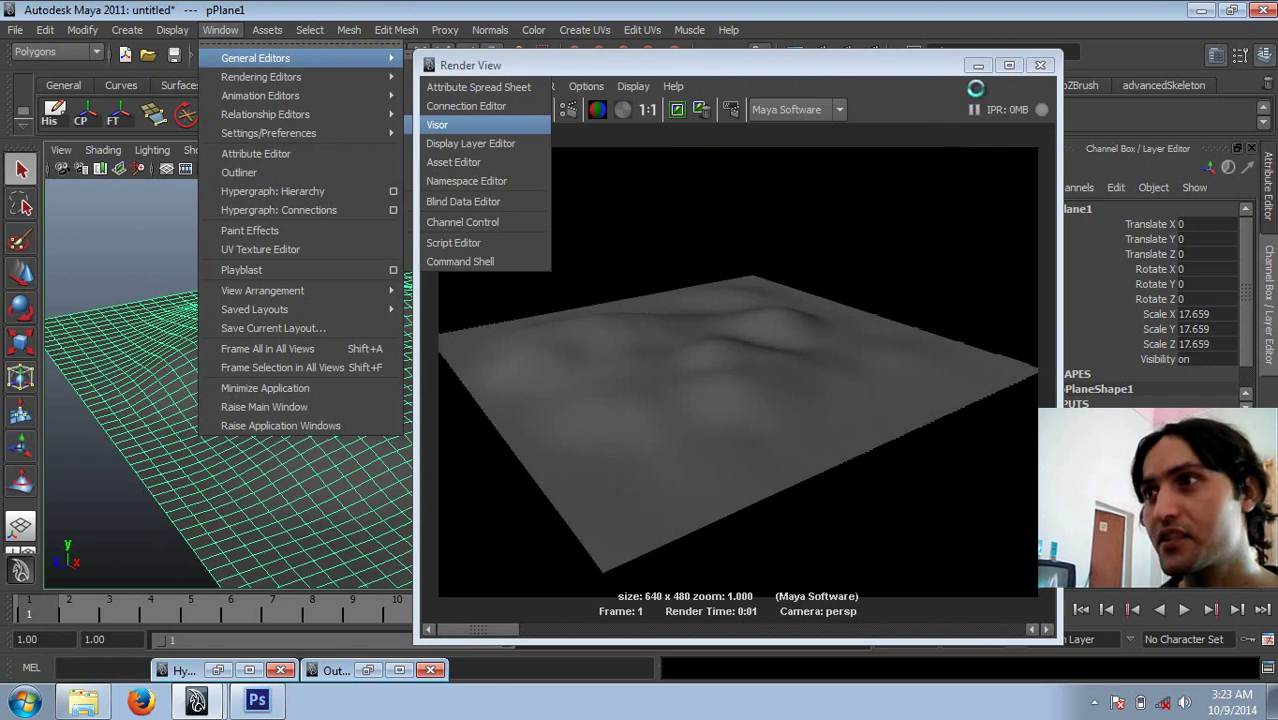
left_click(978, 66)
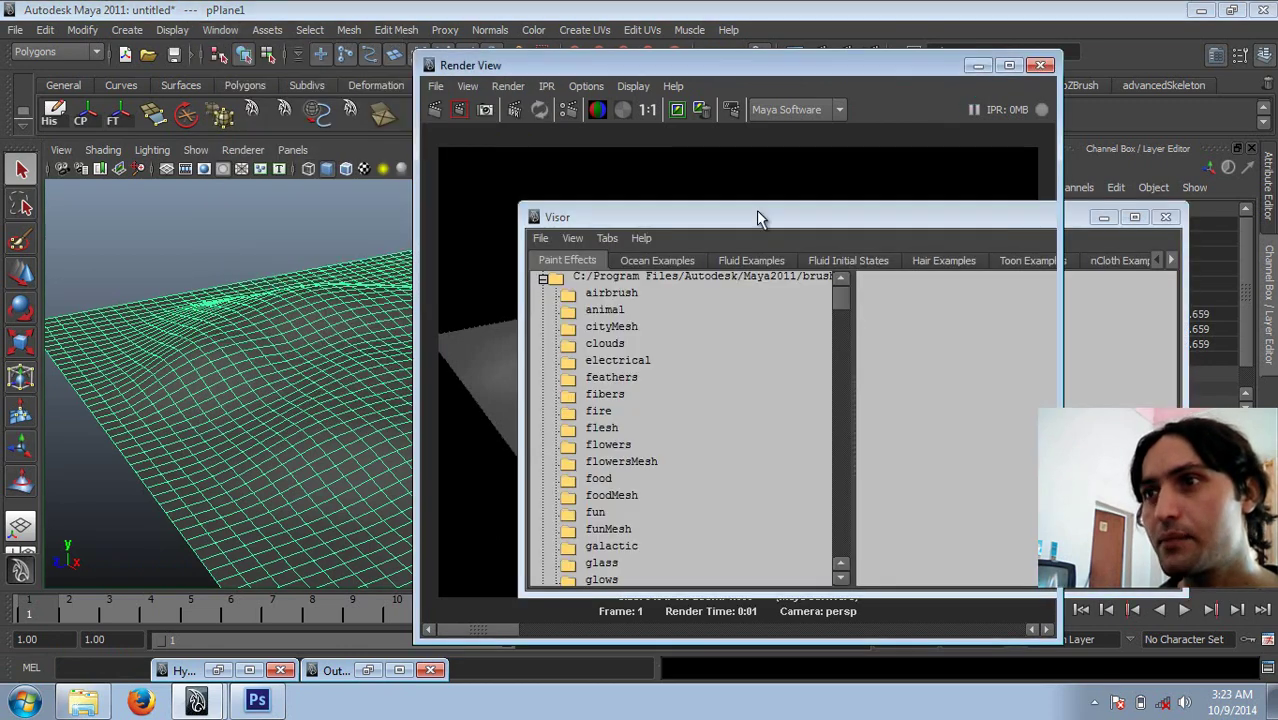
left_click(748, 264)
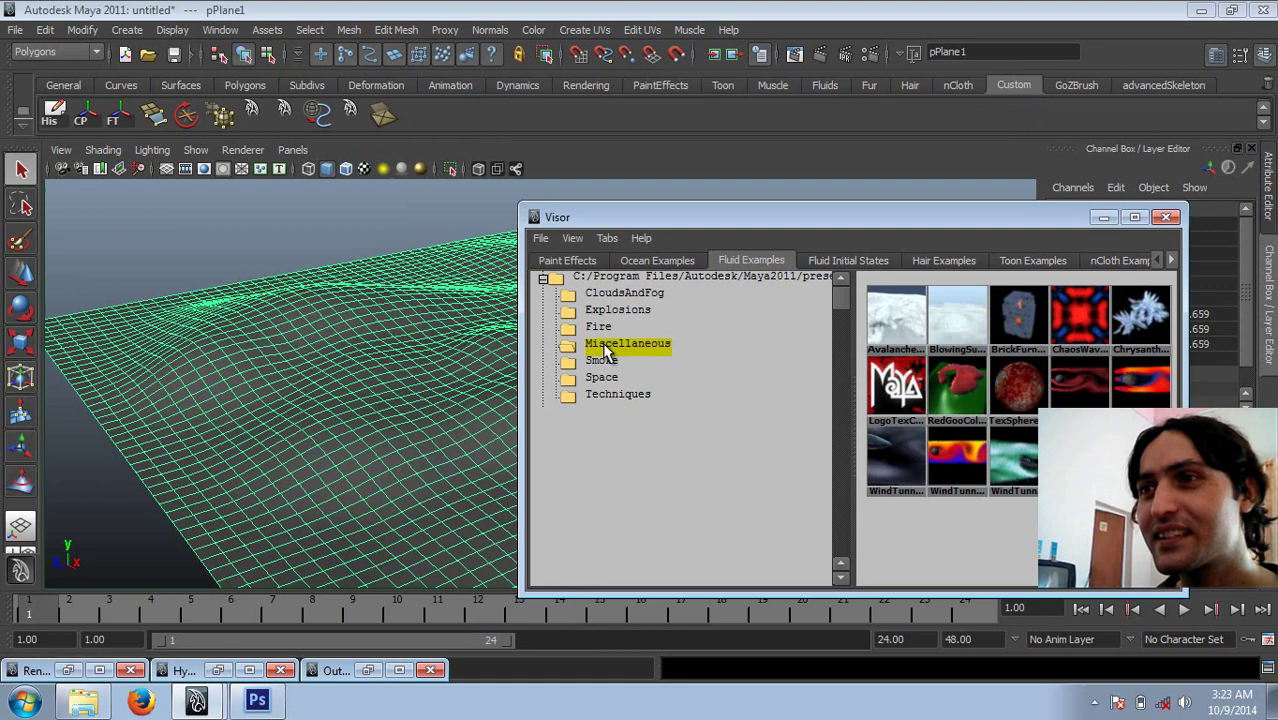
mouse_move(437, 408)
left_mouse_down("alt")
mouse_move(265, 234)
mouse_move(341, 412)
mouse_move(410, 437)
left_mouse_up("alt")
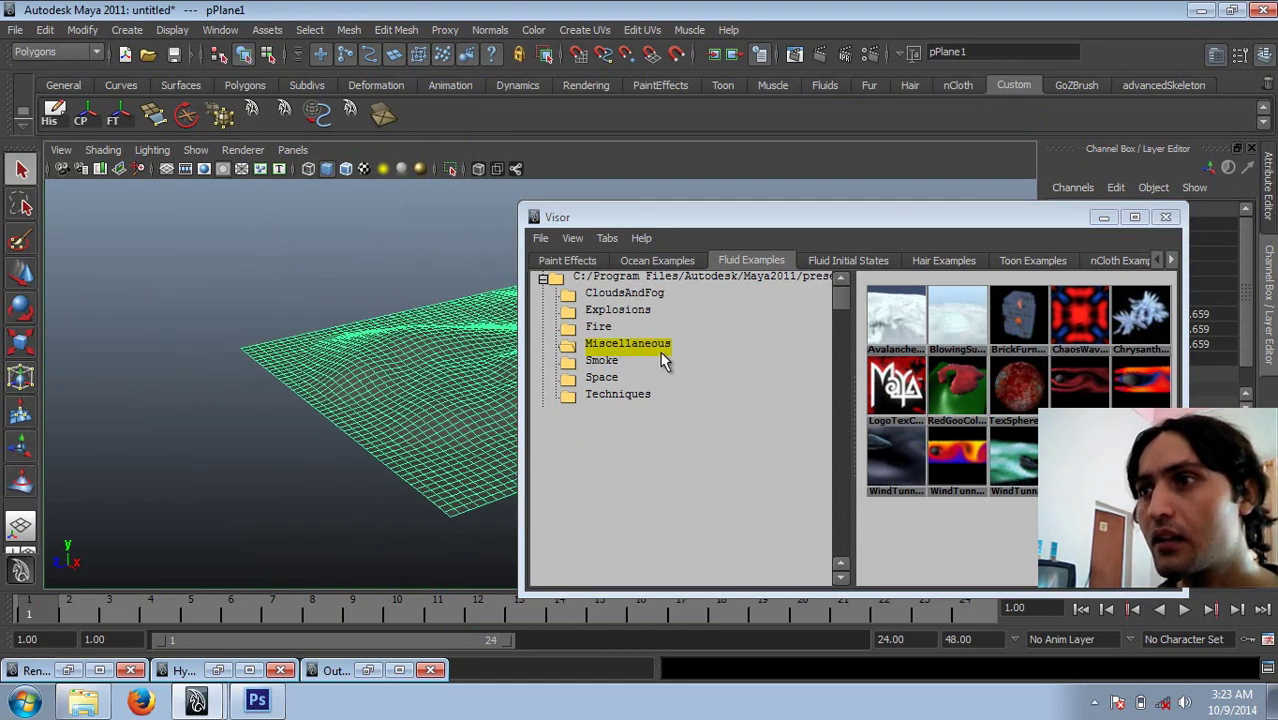
left_click(955, 378)
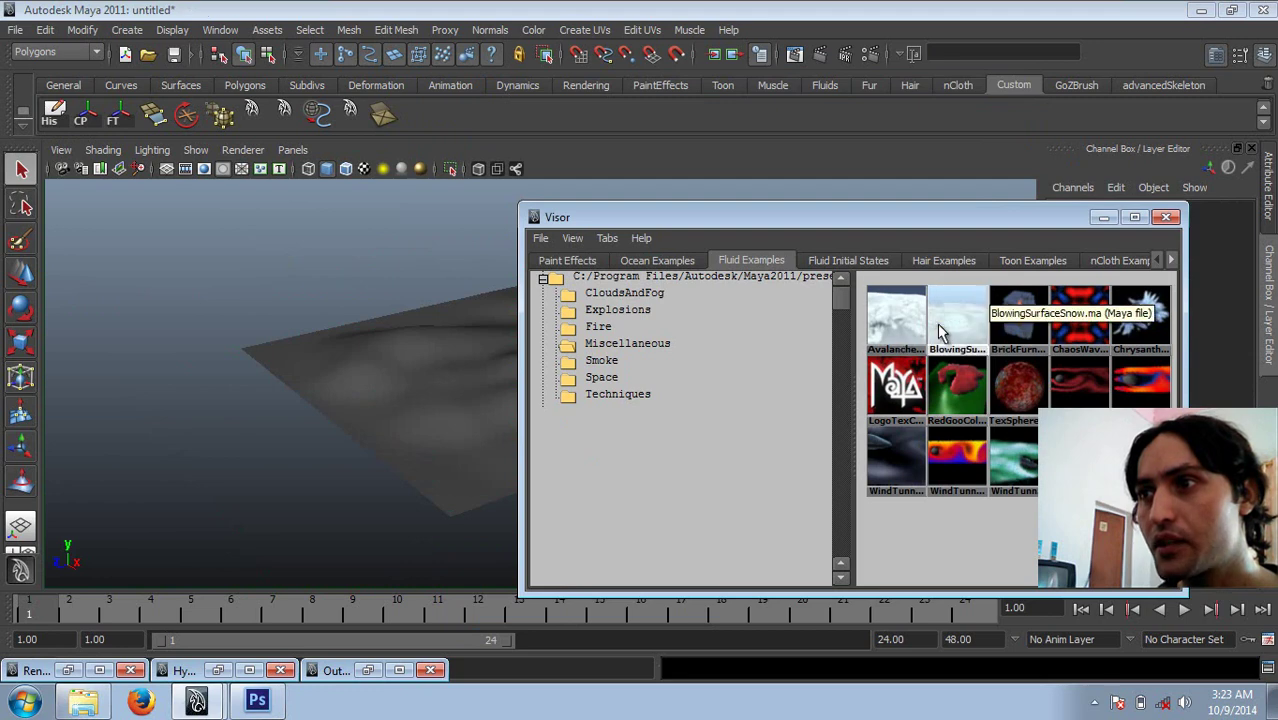
left_click(942, 332)
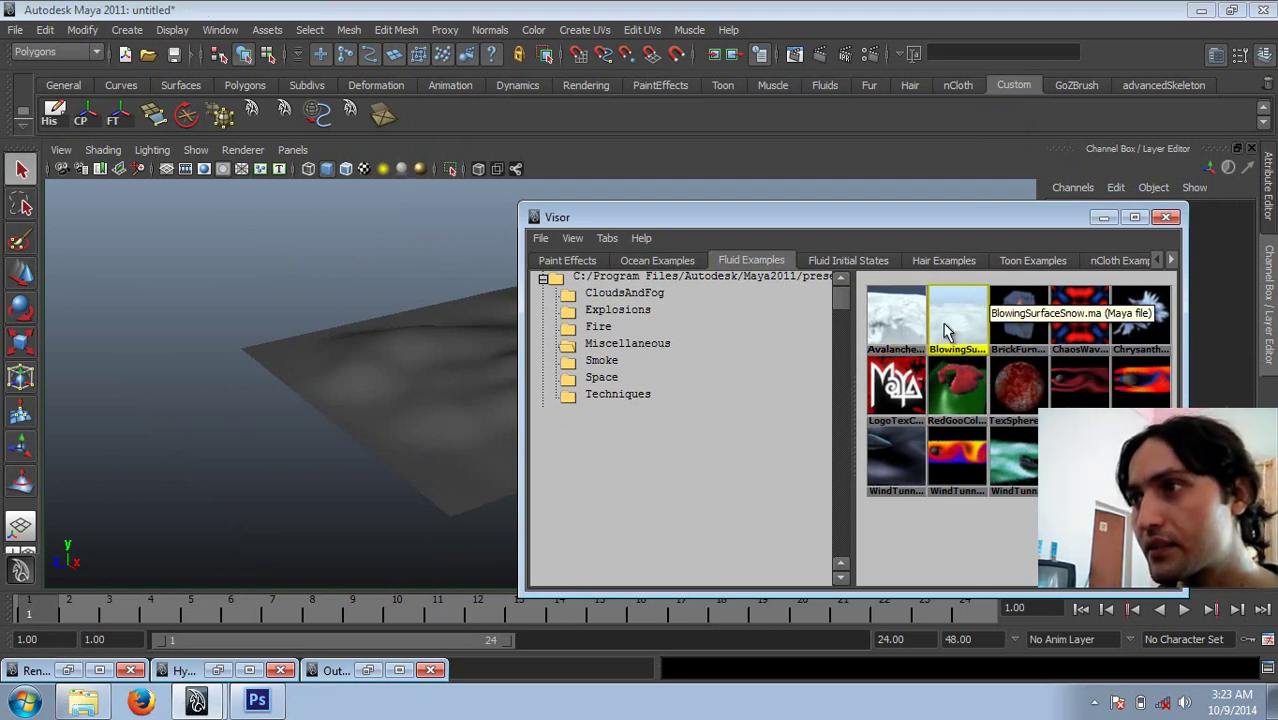
middle_click_drag(950, 323, 379, 300)
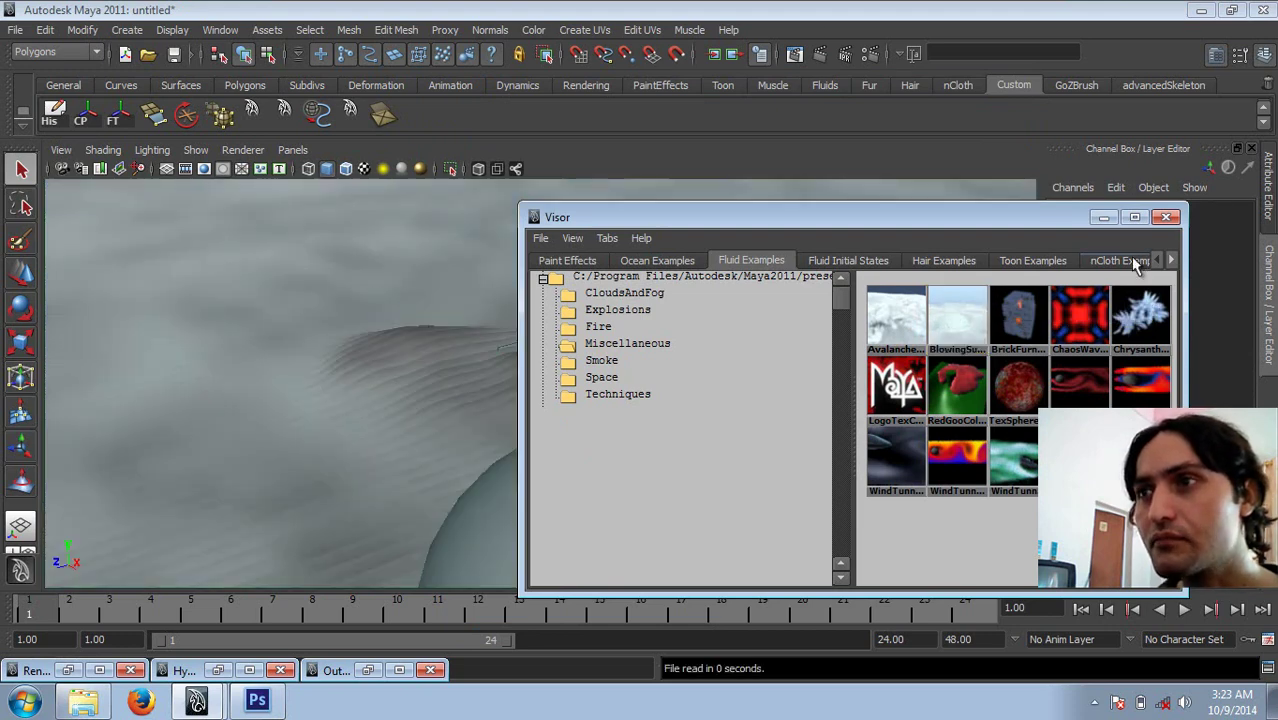
Select the terrain plane in wireframe and view the fluid container from above
left_click(308, 168)
mouse_move(362, 328)
left_mouse_down("alt")
mouse_move(362, 317)
mouse_move(419, 451)
mouse_move(434, 399)
mouse_move(420, 287)
mouse_move(451, 465)
mouse_move(434, 194)
left_mouse_up("alt")
left_click(419, 285)
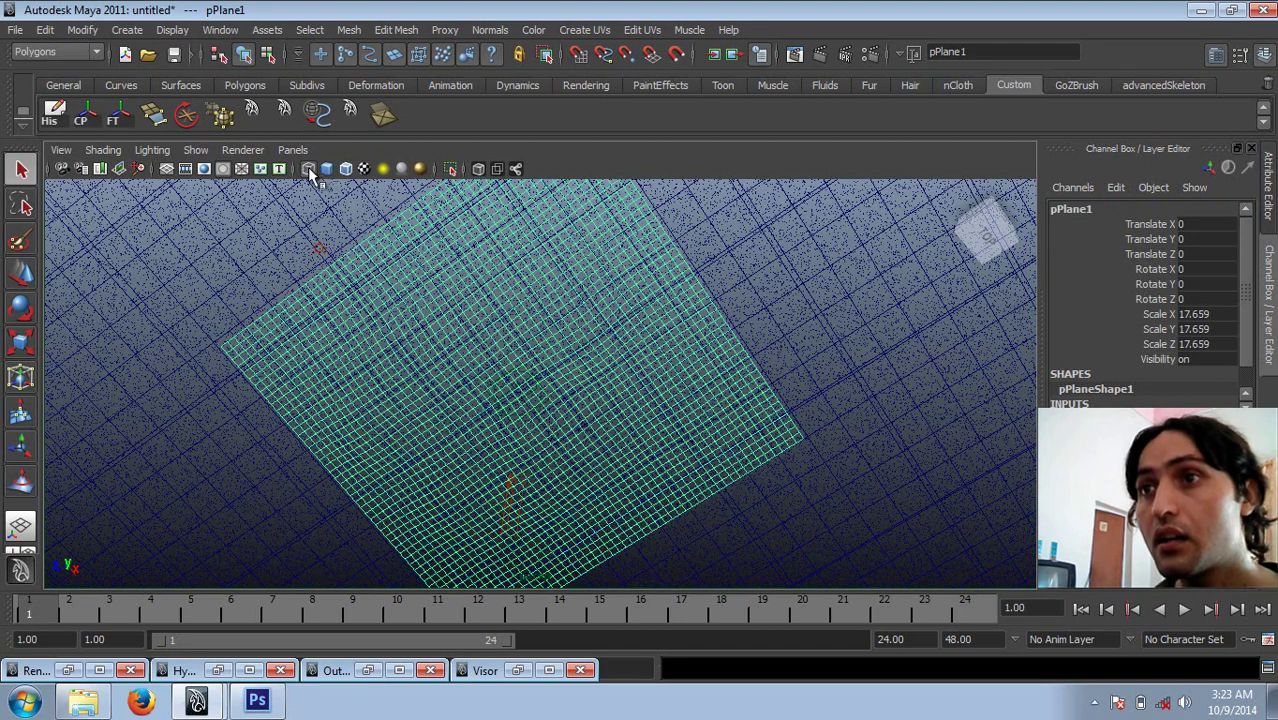
key("5")
right_click_drag(442, 328, 399, 280, "alt")
mouse_move(399, 280)
left_mouse_down("alt")
mouse_move(448, 336)
mouse_move(423, 221)
mouse_move(590, 448)
mouse_move(456, 456)
mouse_move(529, 387)
left_mouse_up("alt")
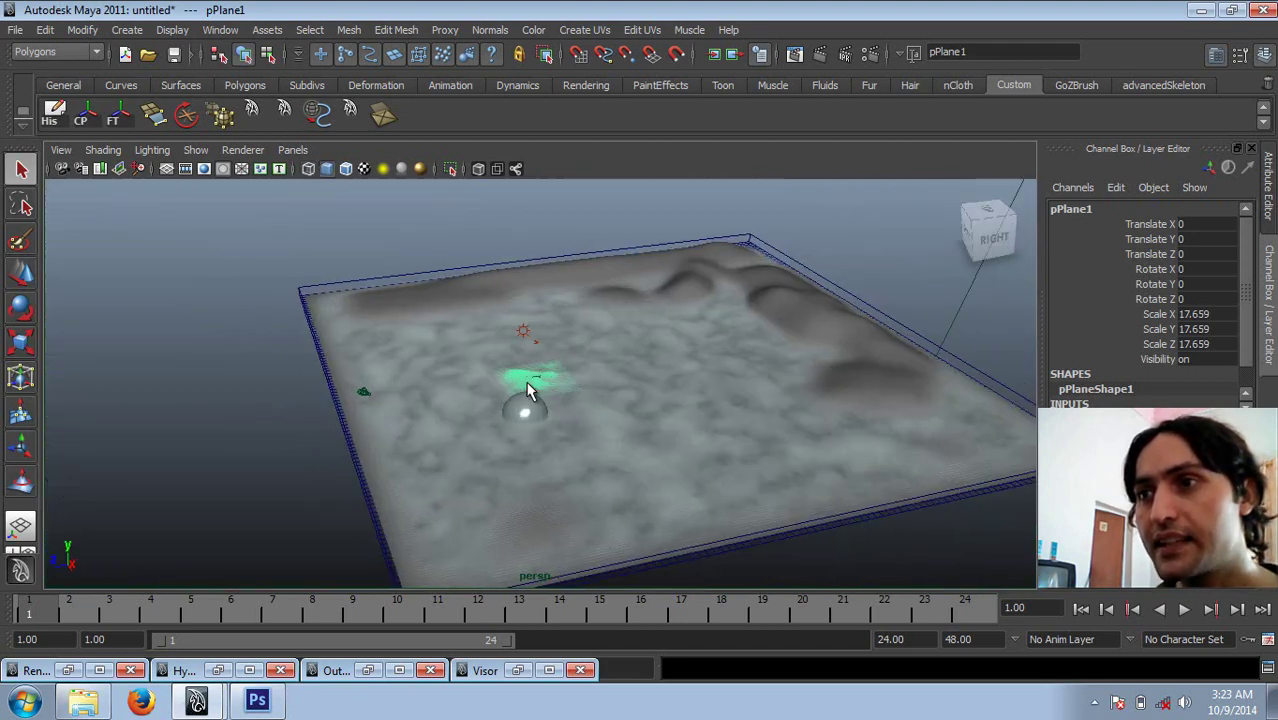
Scale the plane to about 150.286 and move it back in Z and sideways in X
key("r")
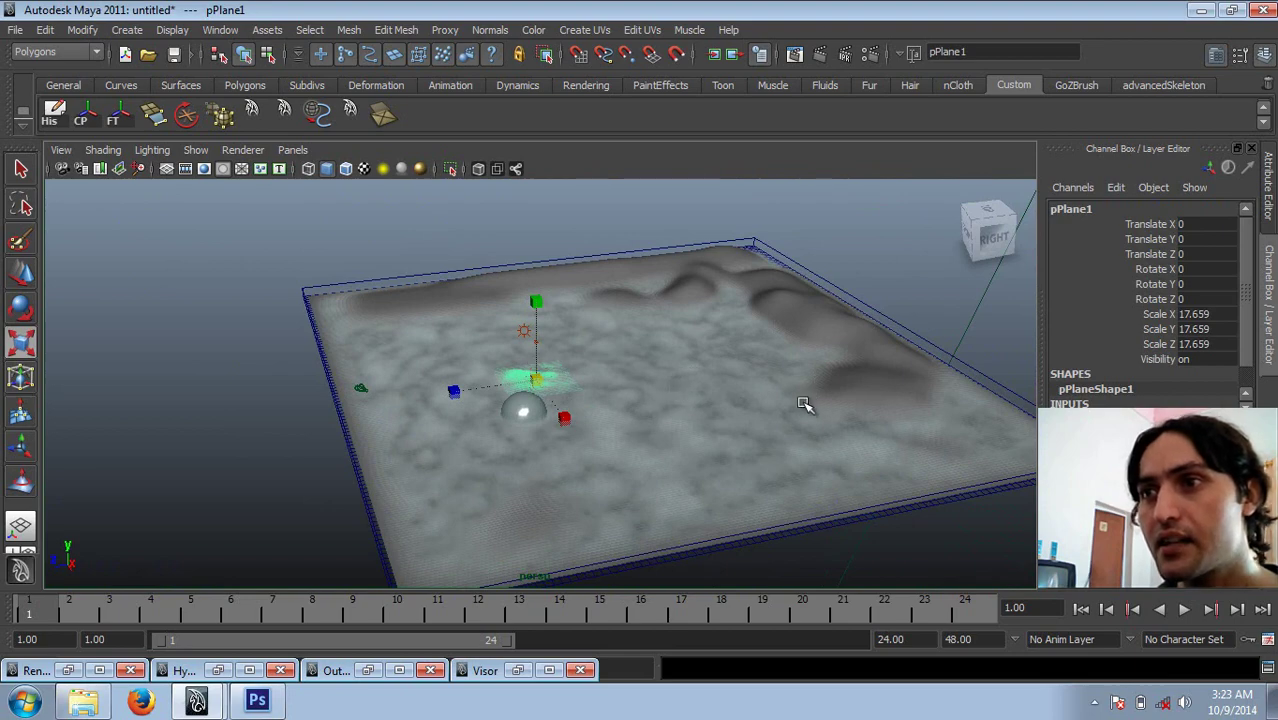
key("ctrl+z")
key("ctrl+z")
left_click_drag(535, 380, 918, 371)
key("w")
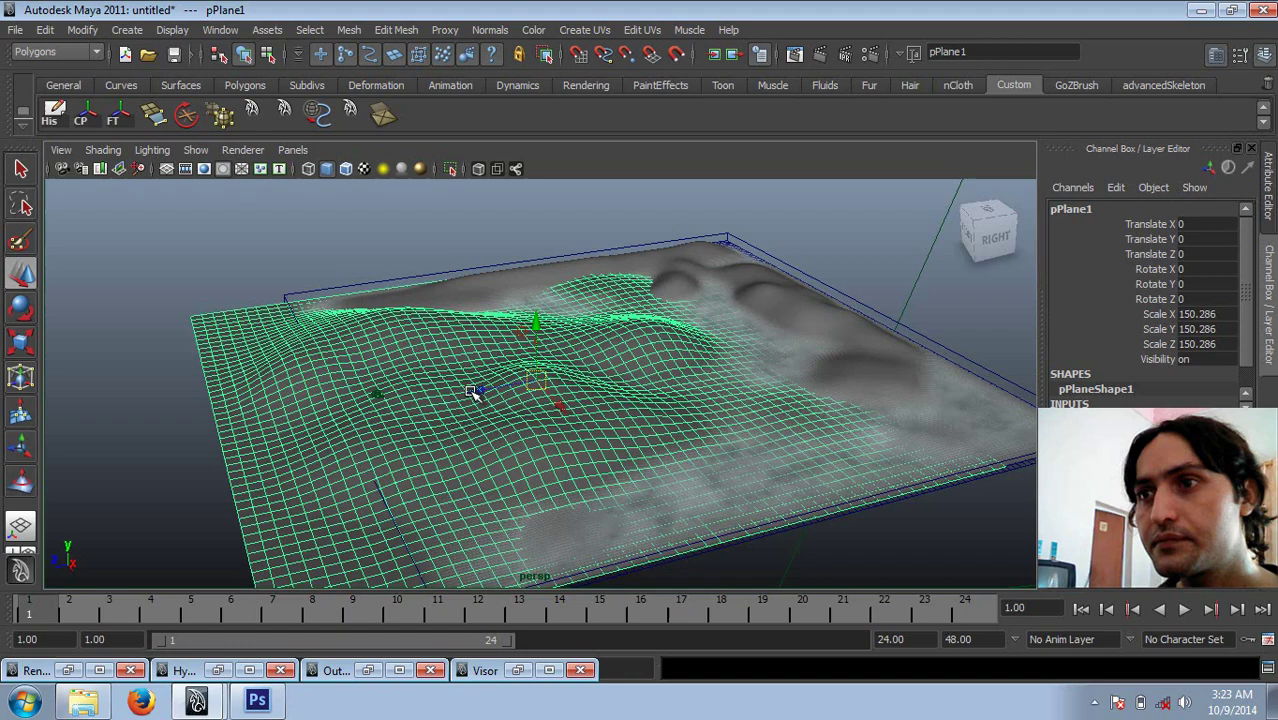
left_click_drag(465, 395, 572, 355)
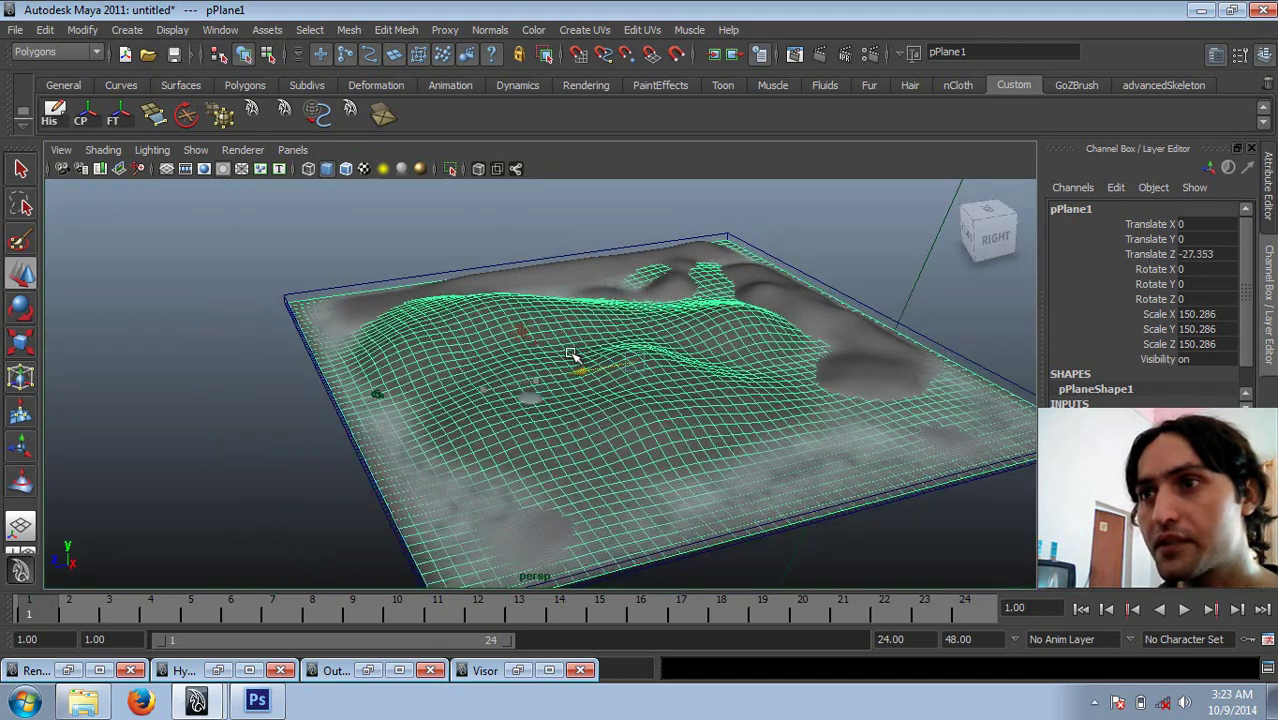
mouse_move(692, 445)
left_mouse_down("alt")
mouse_move(659, 368)
mouse_move(658, 419)
mouse_move(596, 419)
mouse_move(662, 320)
mouse_move(756, 292)
left_mouse_up("alt")
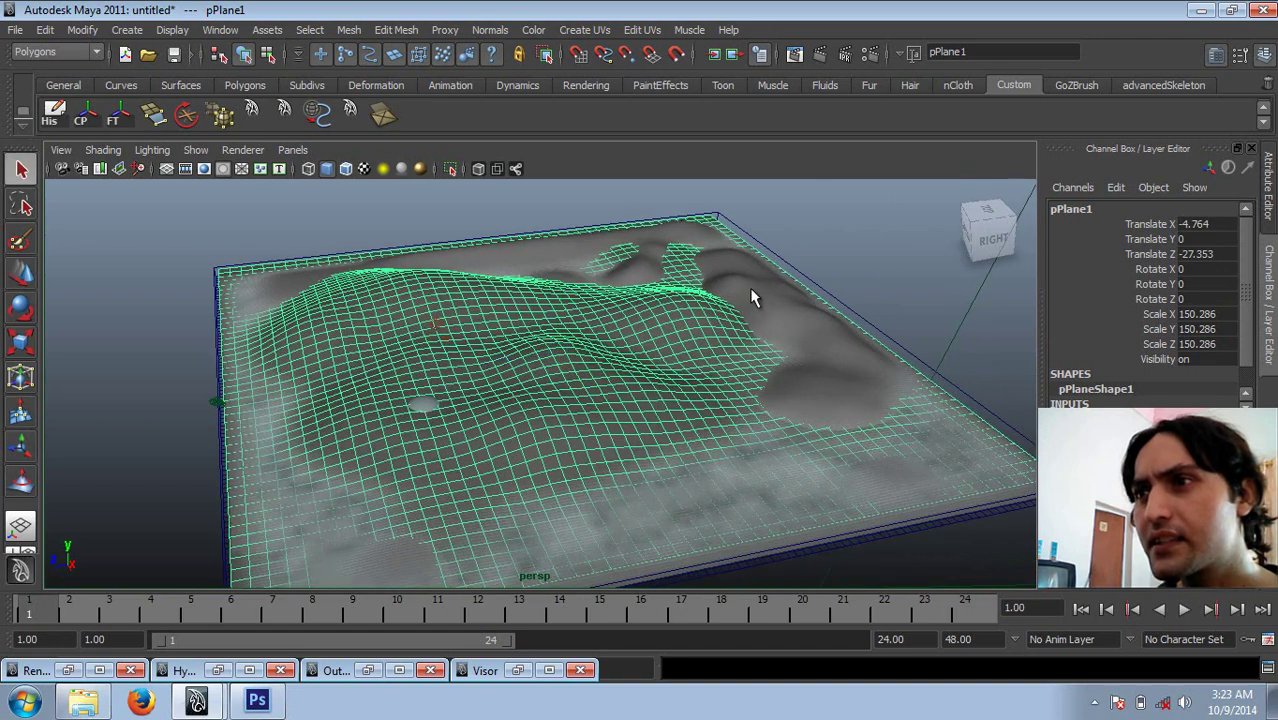
Look through the surfaceSnowCam camera
left_click(755, 295)
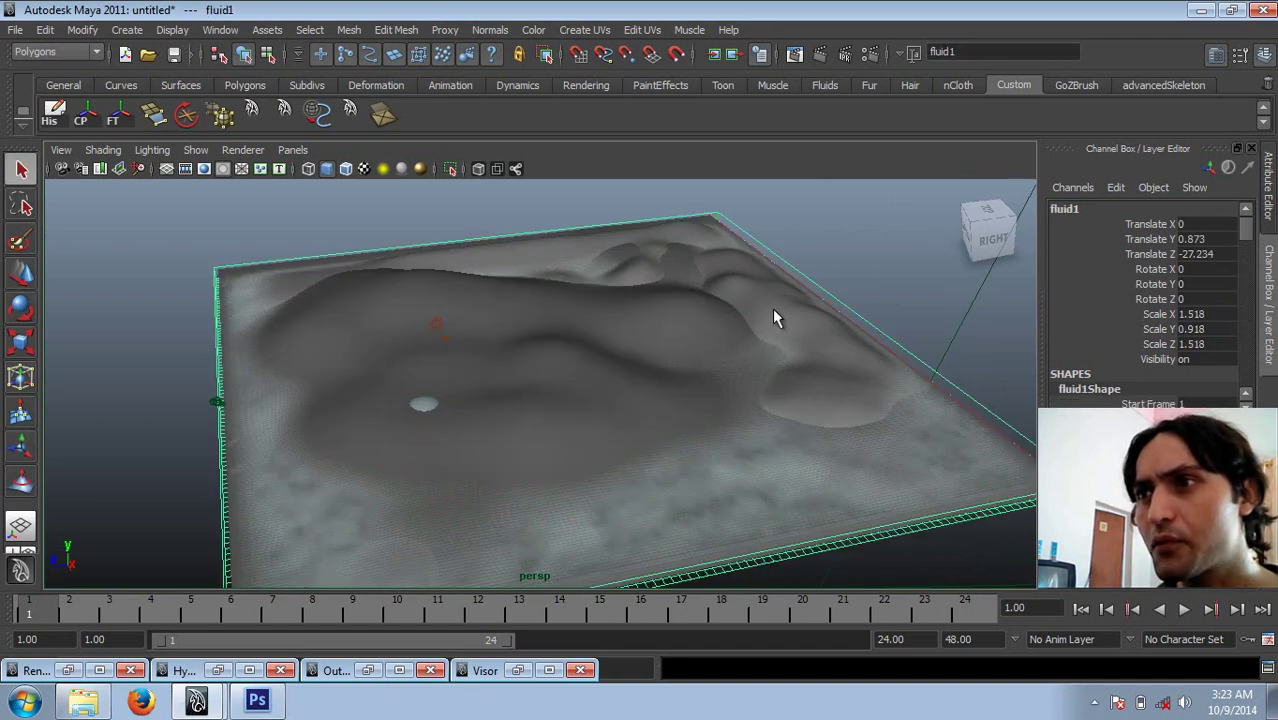
left_click(292, 152)
mouse_move(323, 169)
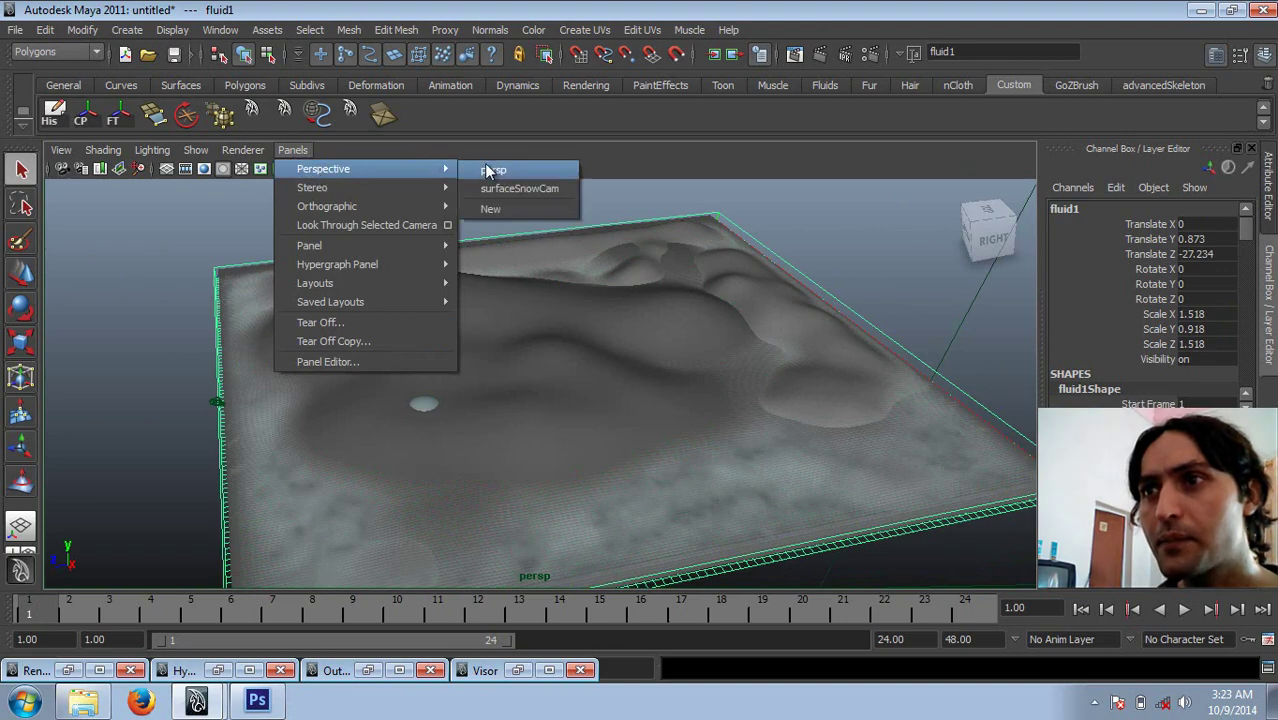
left_click(482, 194)
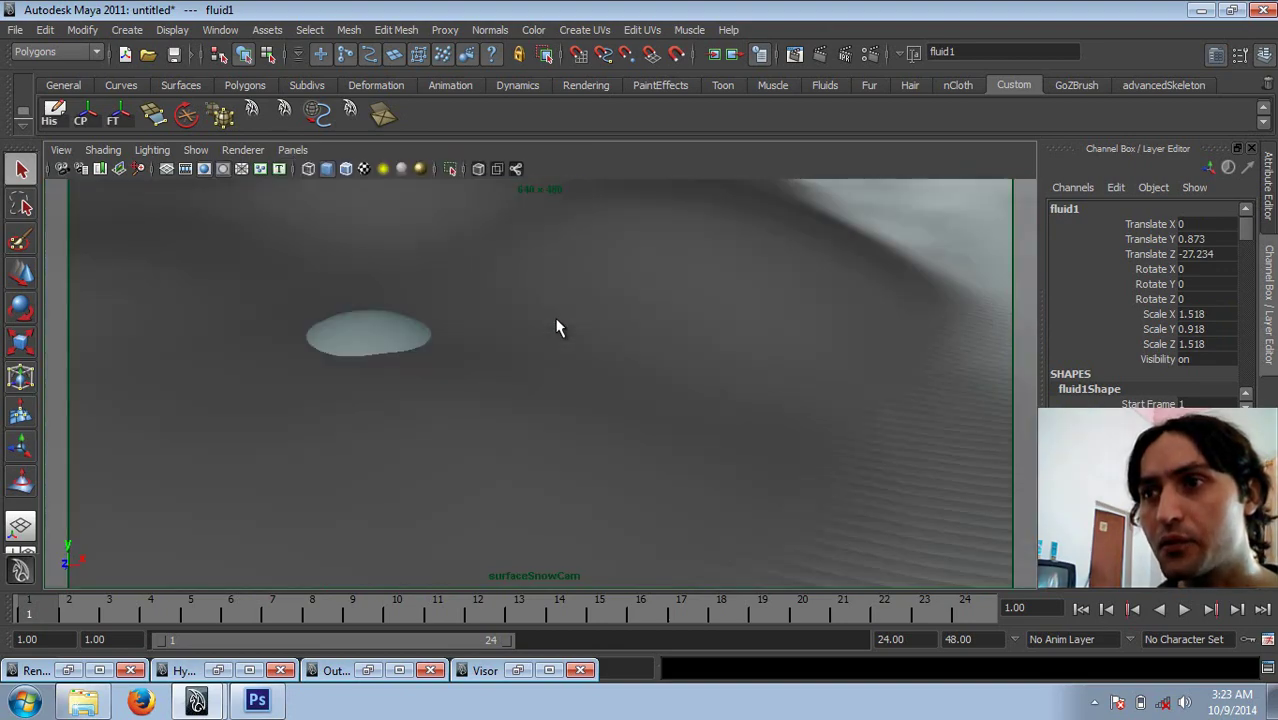
Hide pPlane1 with Ctrl+H and reframe the camera on the igloo and fog
left_click(575, 292)
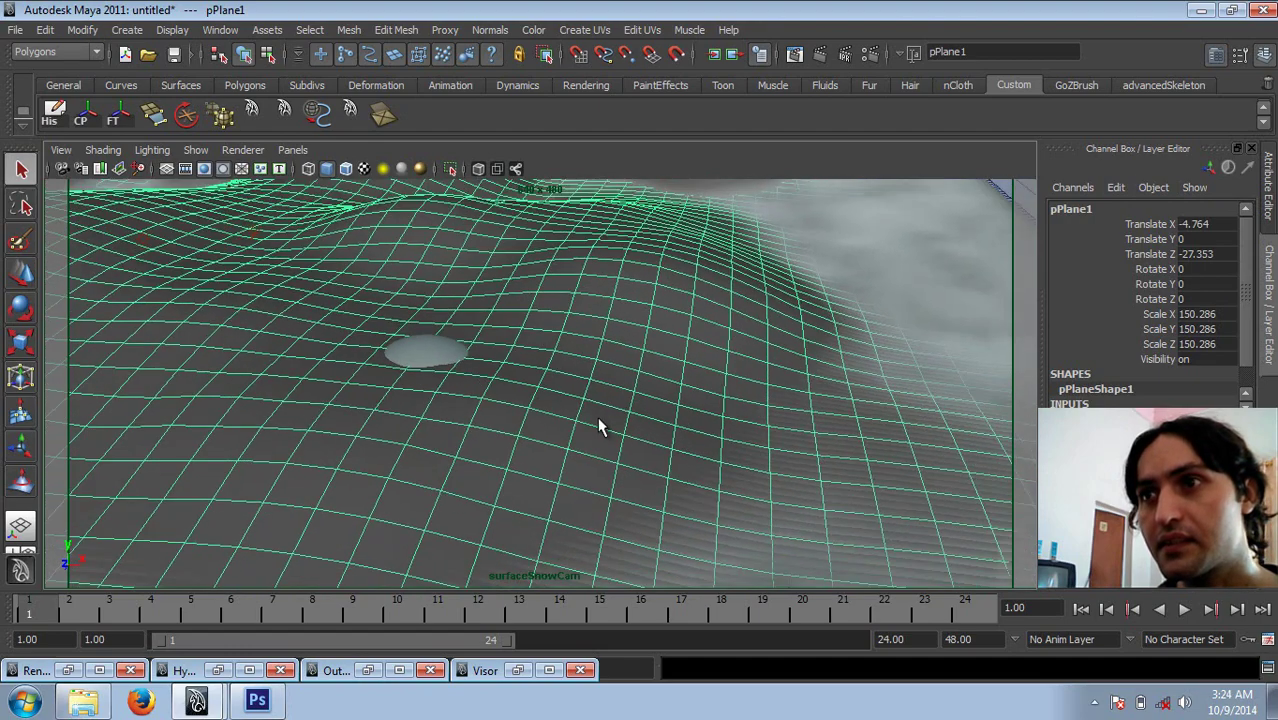
right_click_drag(632, 446, 479, 320, "alt")
left_click(1062, 208)
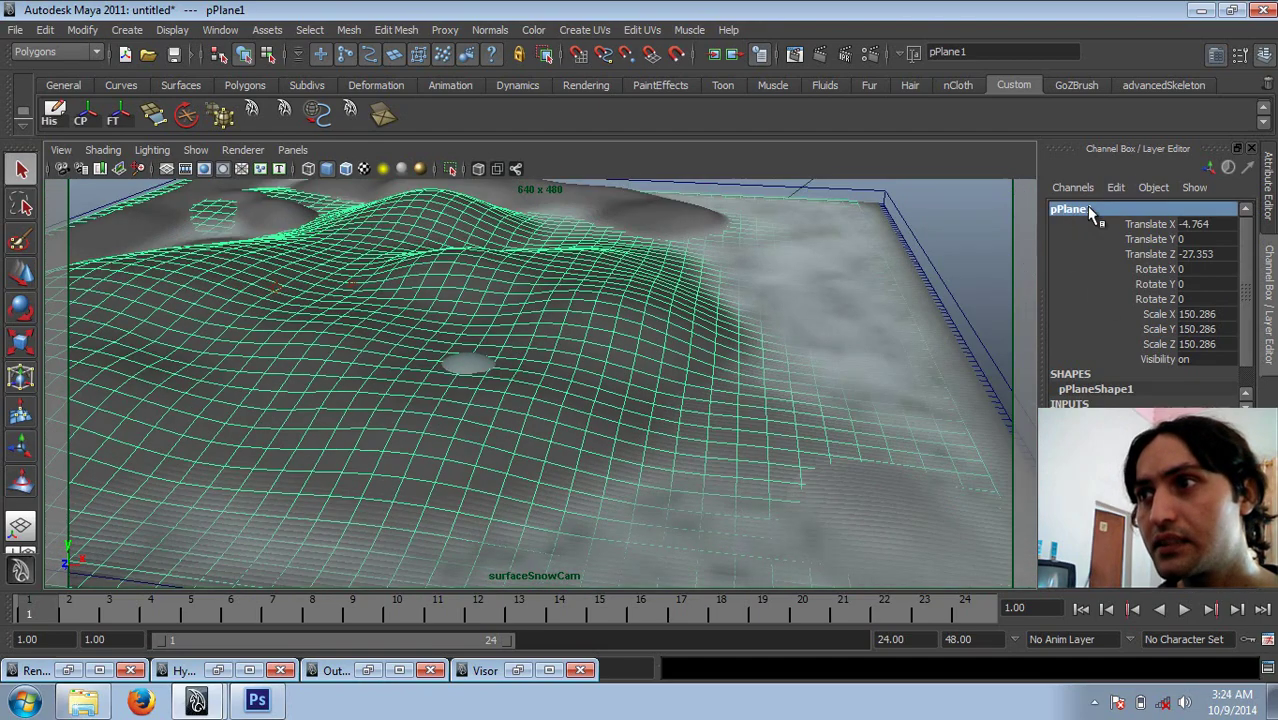
mouse_move(550, 298)
right_mouse_down("alt")
mouse_move(577, 332)
mouse_move(590, 422)
right_mouse_up("alt")
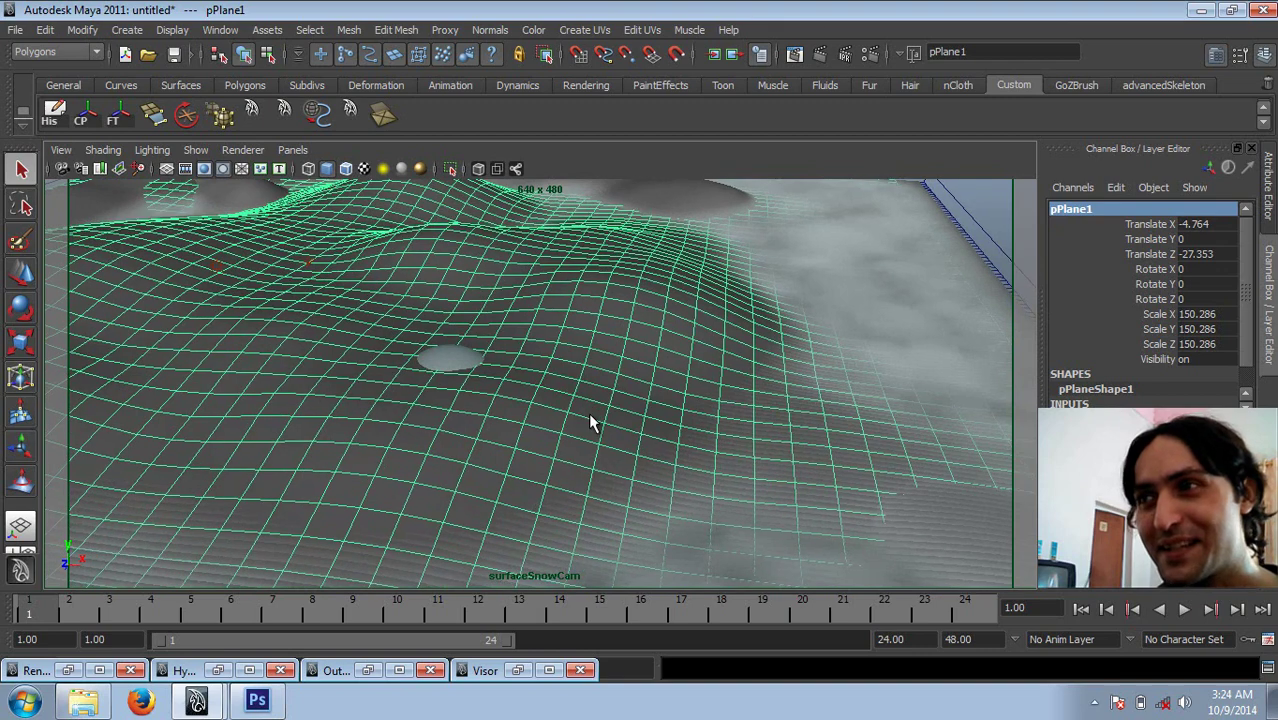
left_click_drag(538, 359, 538, 374, "alt")
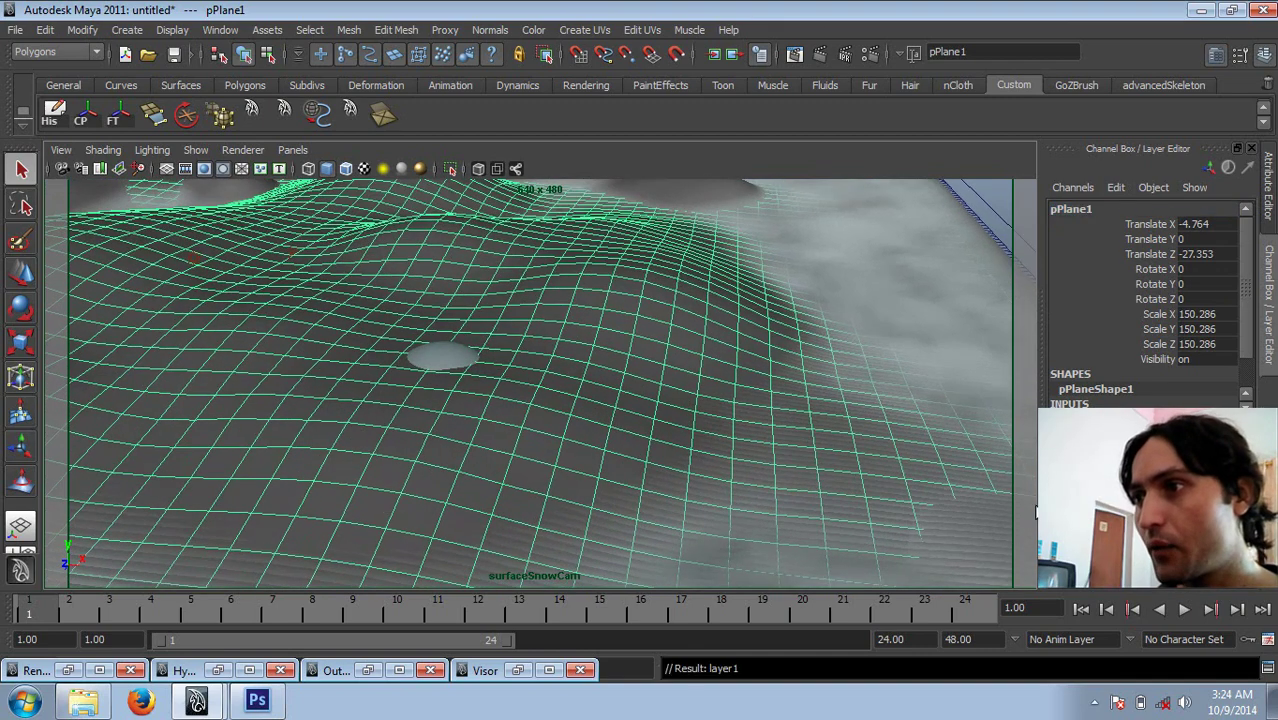
key("ctrl+h")
middle_click_drag(559, 400, 673, 397, "alt")
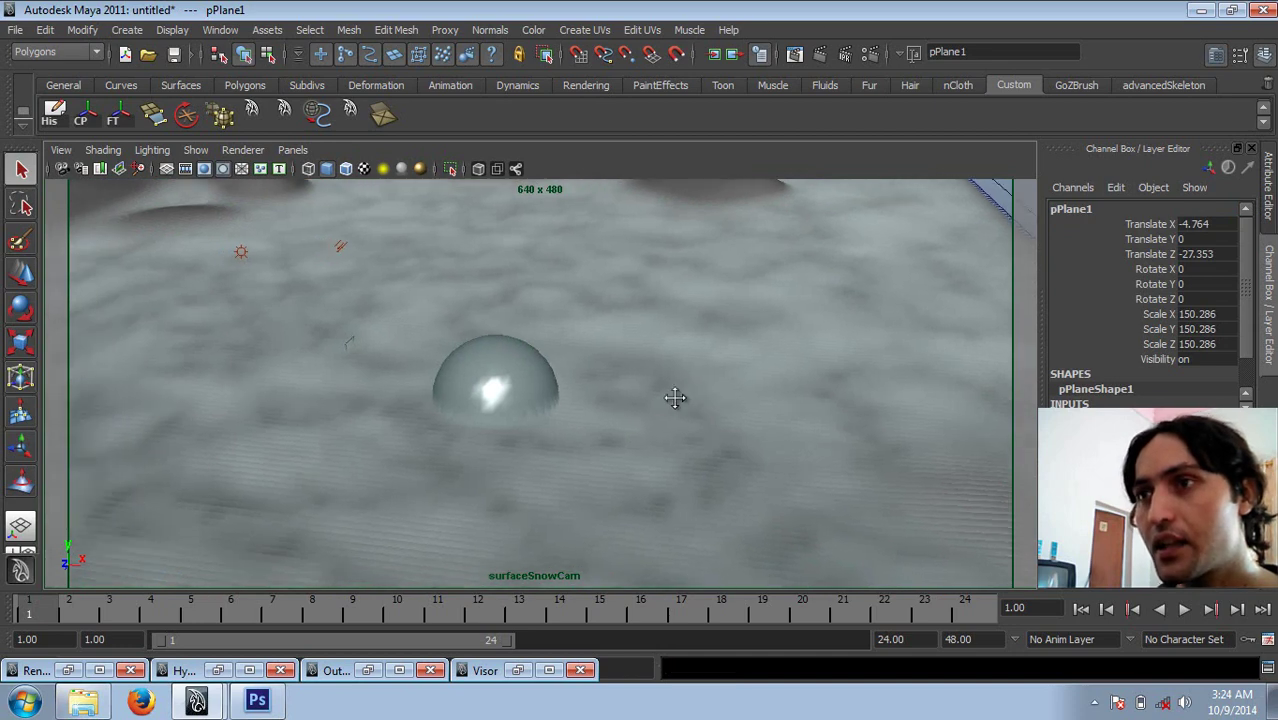
Render the igloo and snowy ground from surfaceSnowCam, then set Render View aside
left_click(819, 58)
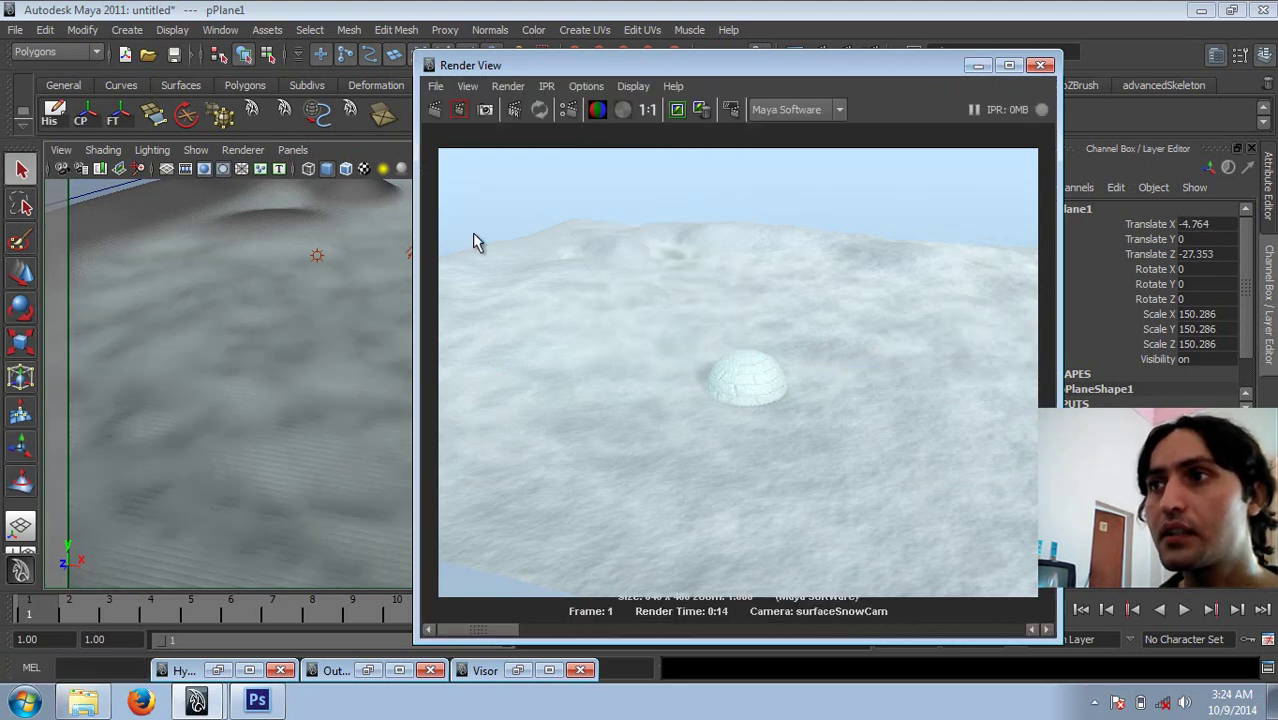
left_click(978, 65)
left_click(135, 195)
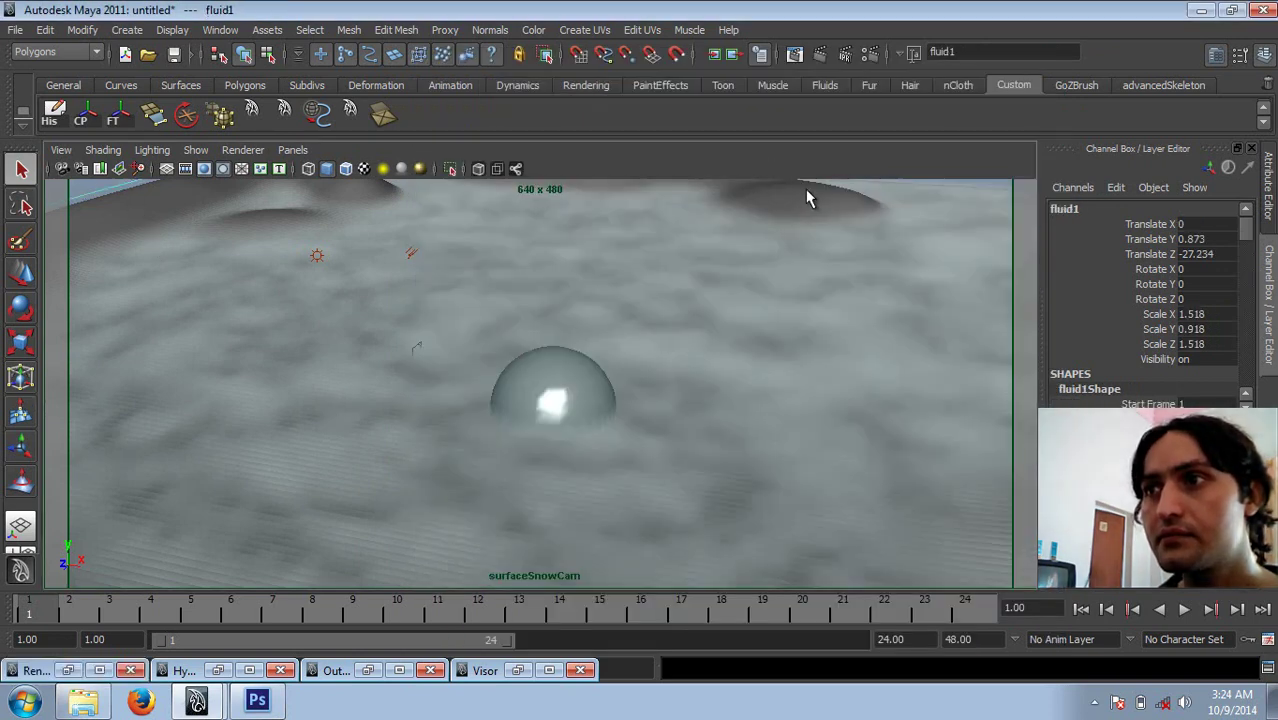
Show only NURBS surfaces in the viewport and hide the terrain object
right_click_drag(449, 332, 411, 262, "alt")
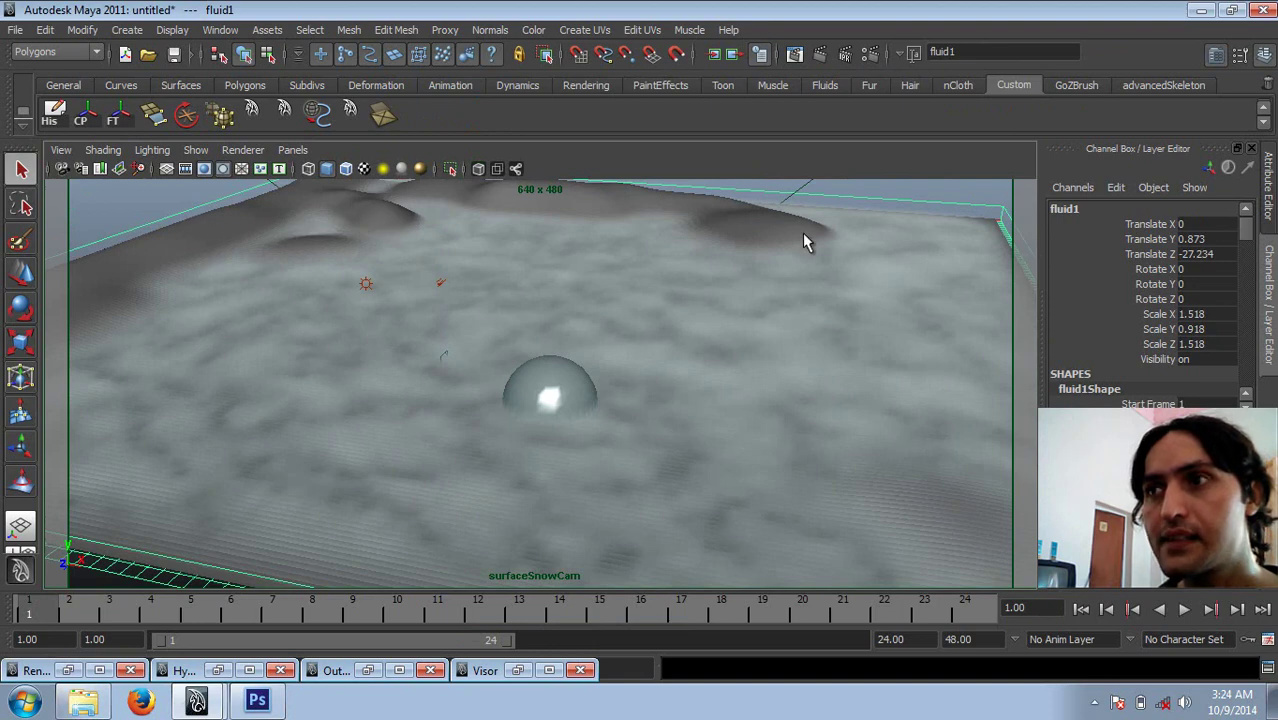
mouse_move(792, 232)
left_mouse_down("alt")
mouse_move(473, 362)
mouse_move(485, 371)
mouse_move(228, 166)
left_mouse_up("alt")
left_click(196, 150)
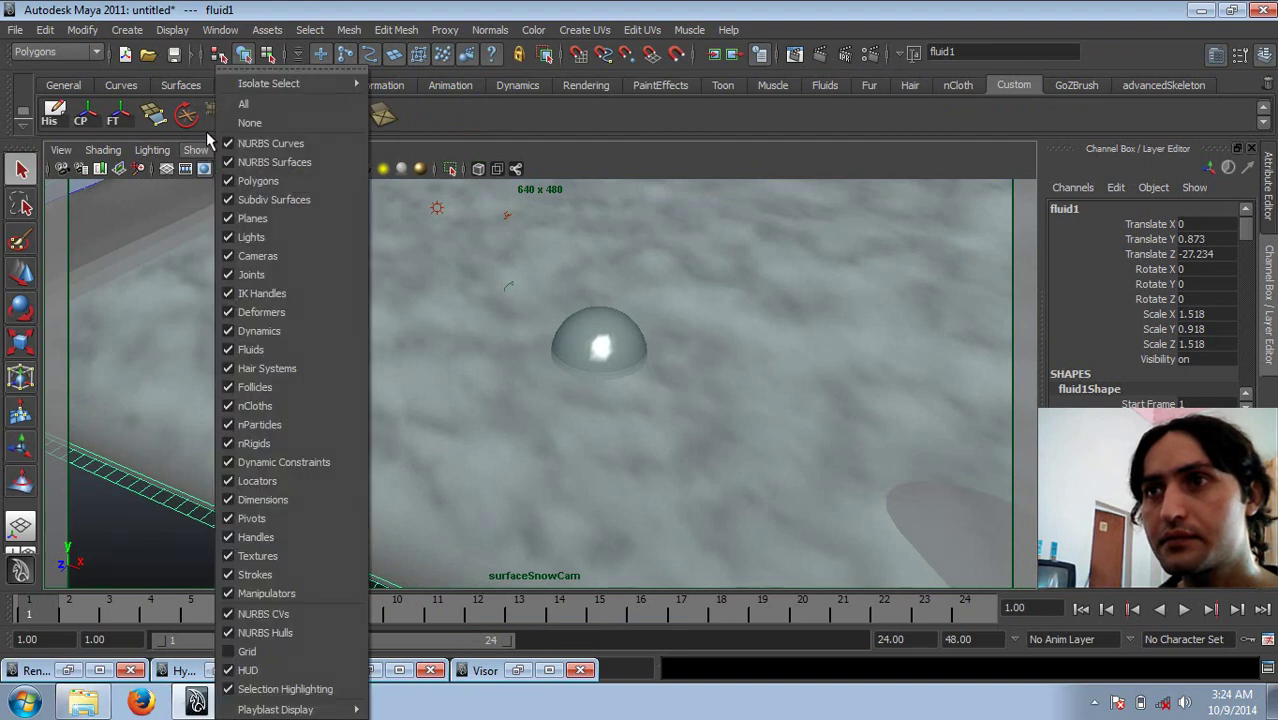
left_click(245, 122)
left_click(196, 150)
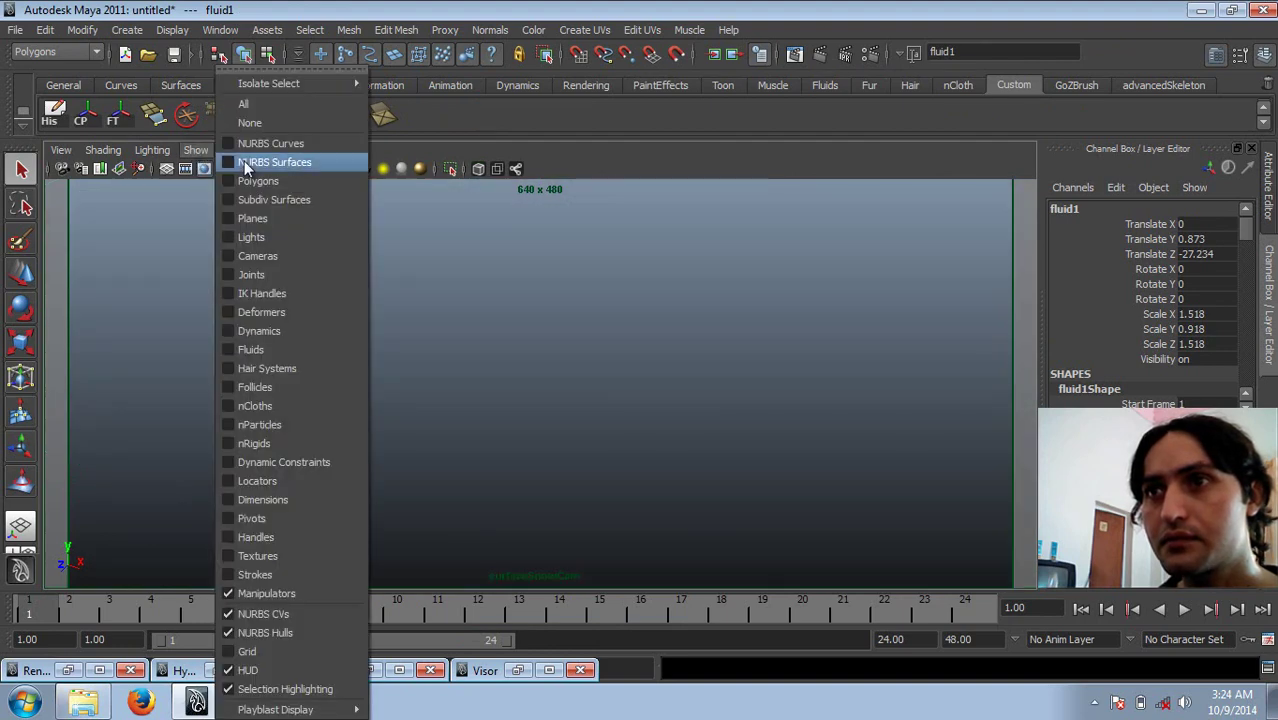
left_click(245, 163)
left_click(471, 327)
key("ctrl+h")
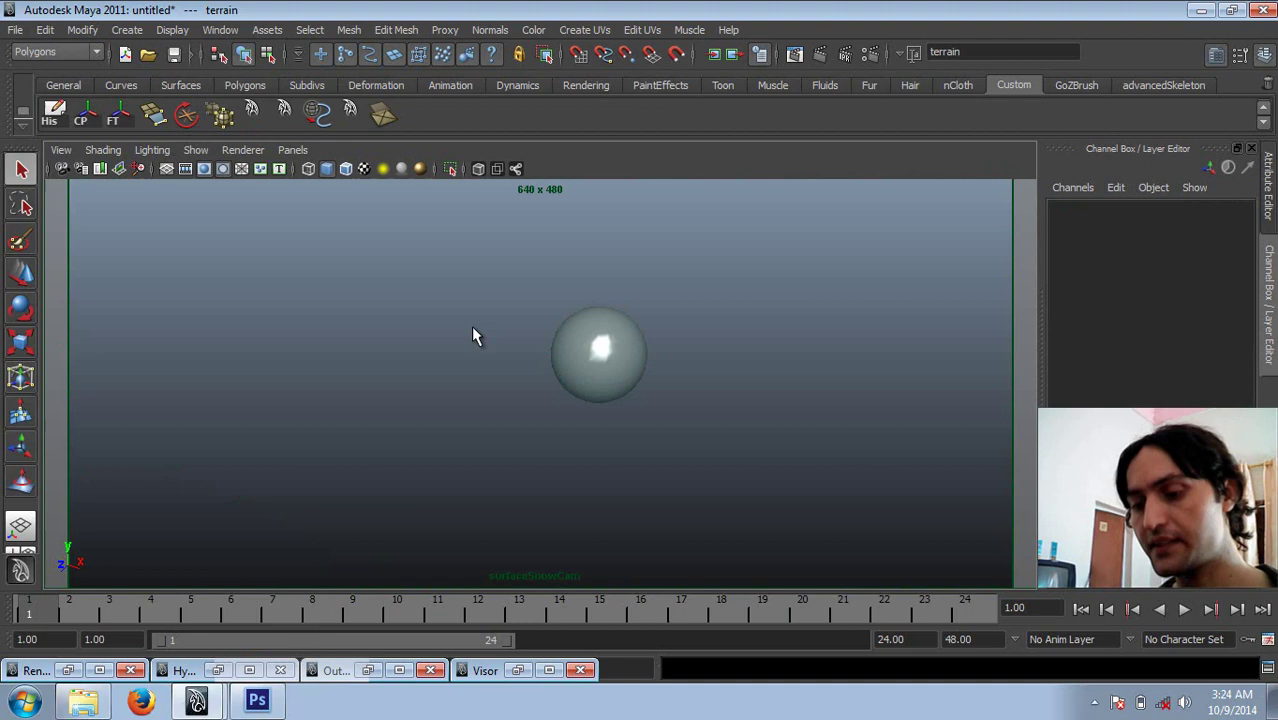
Show all object types again and select the terrain plane beneath the igloo
left_click(196, 150)
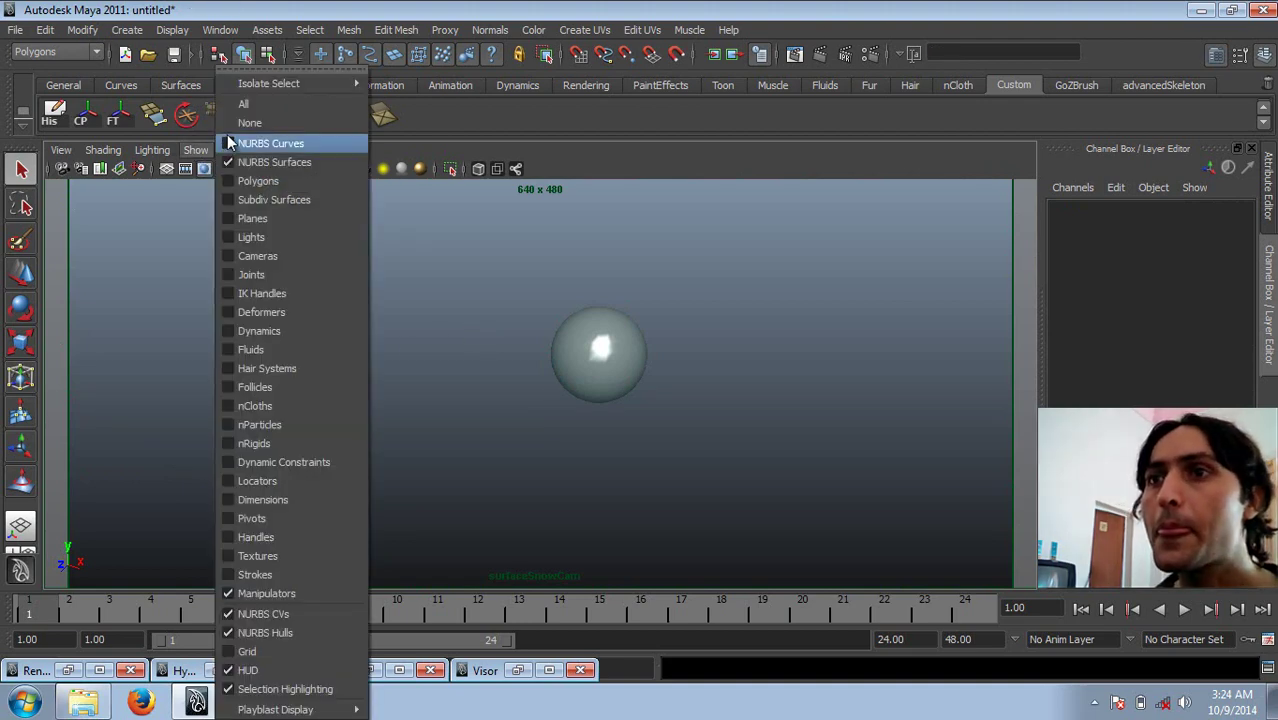
left_click(231, 106)
mouse_move(468, 297)
middle_mouse_down("alt")
mouse_move(387, 398)
mouse_move(516, 408)
middle_mouse_up("alt")
middle_click_drag(473, 365, 490, 360, "alt")
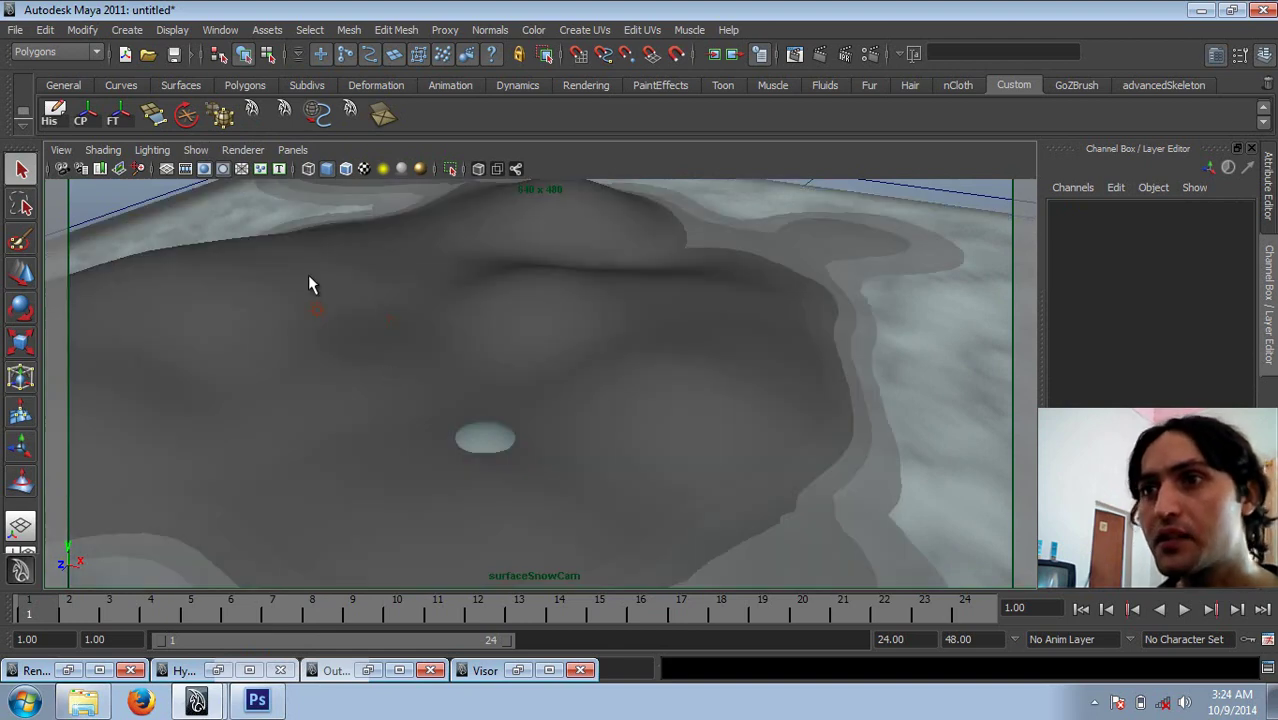
left_click(308, 275)
Assign the TerrainS material to the terrain plane, re-render, and compare with the stored render
right_click(200, 276)
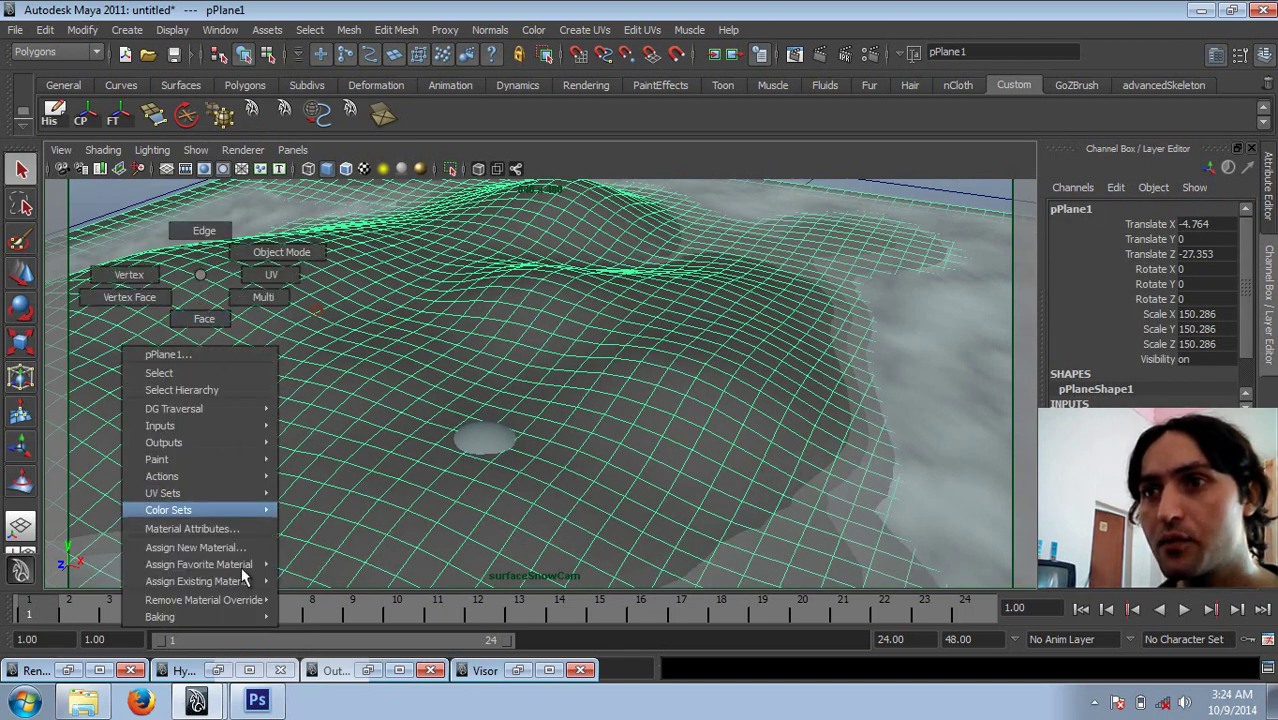
mouse_move(198, 581)
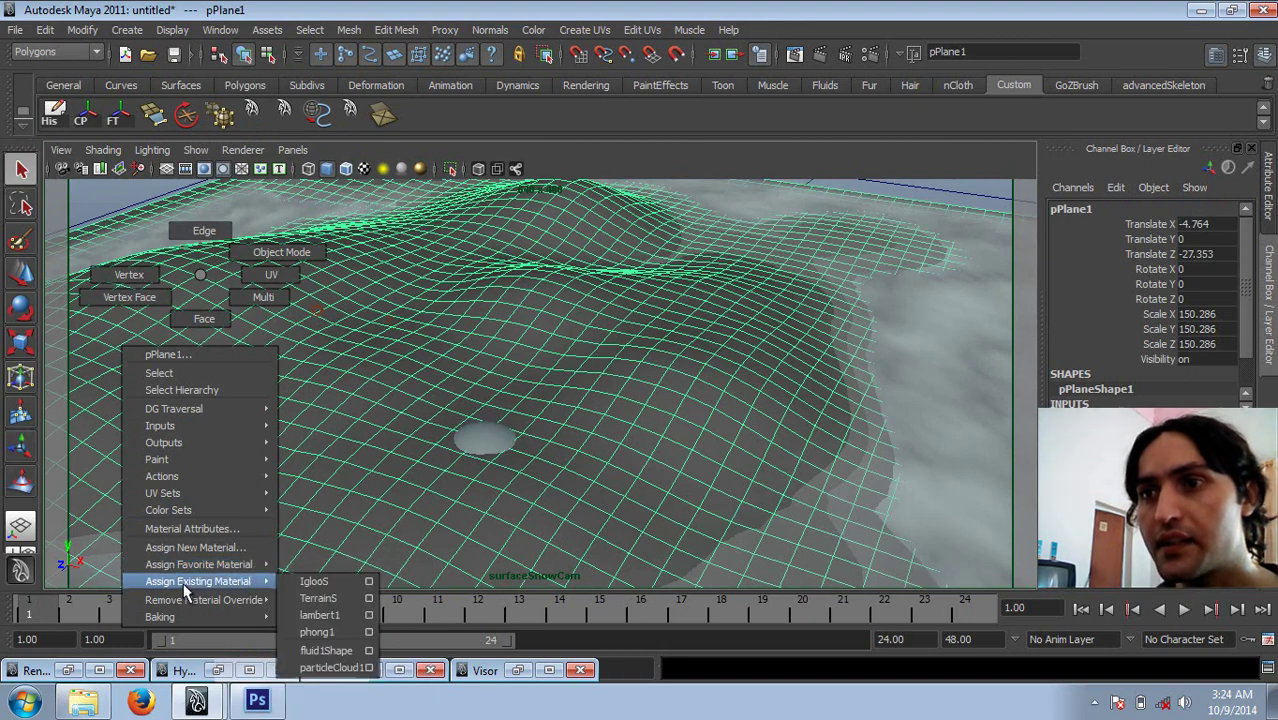
left_click(320, 600)
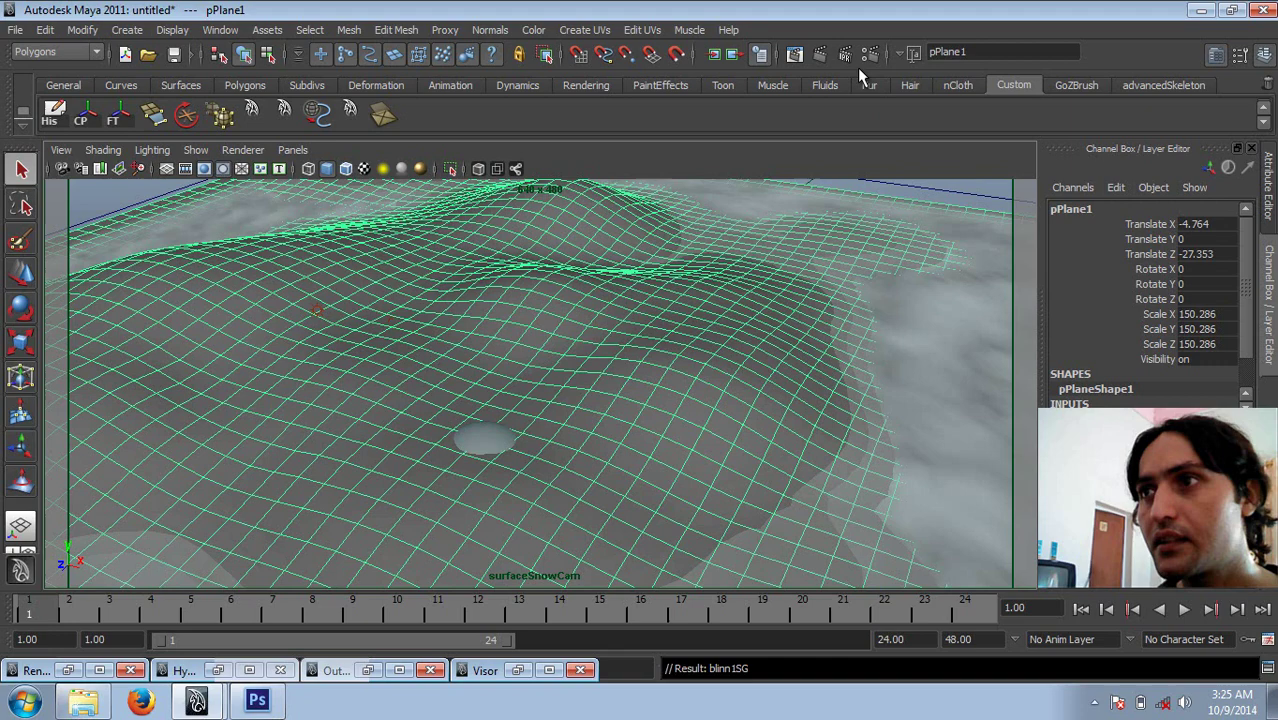
left_click(795, 56)
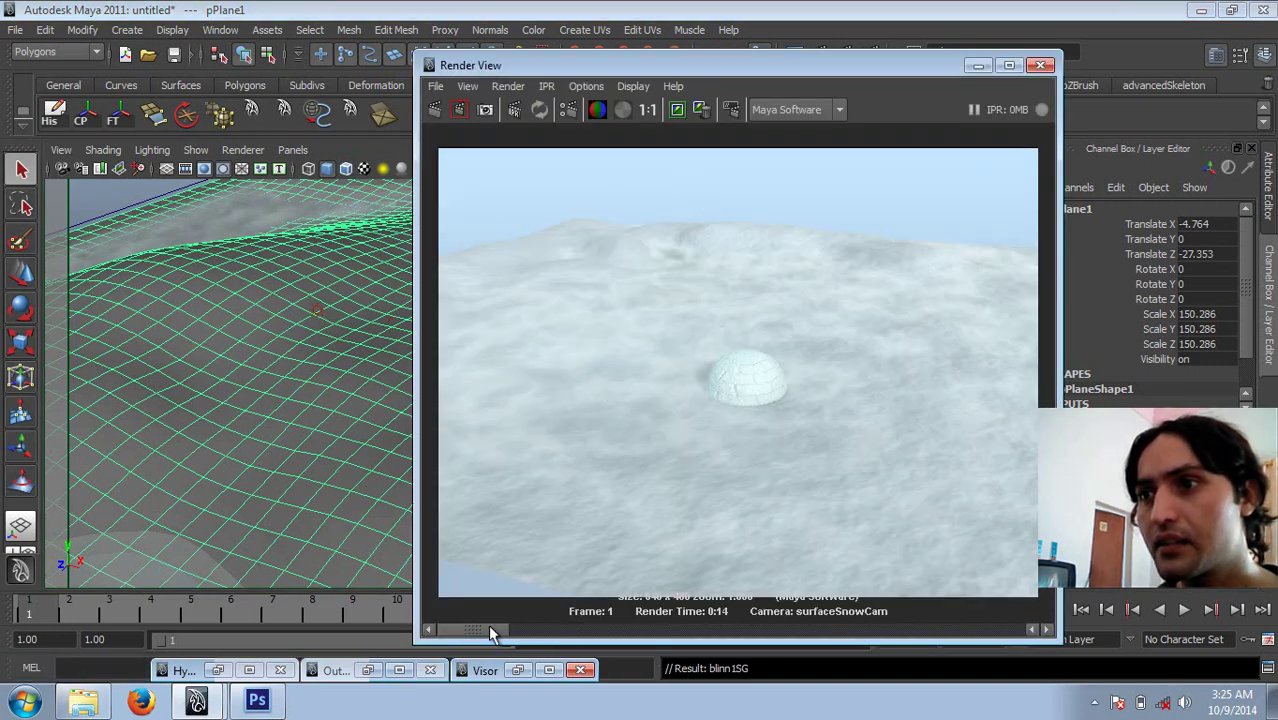
left_click(436, 109)
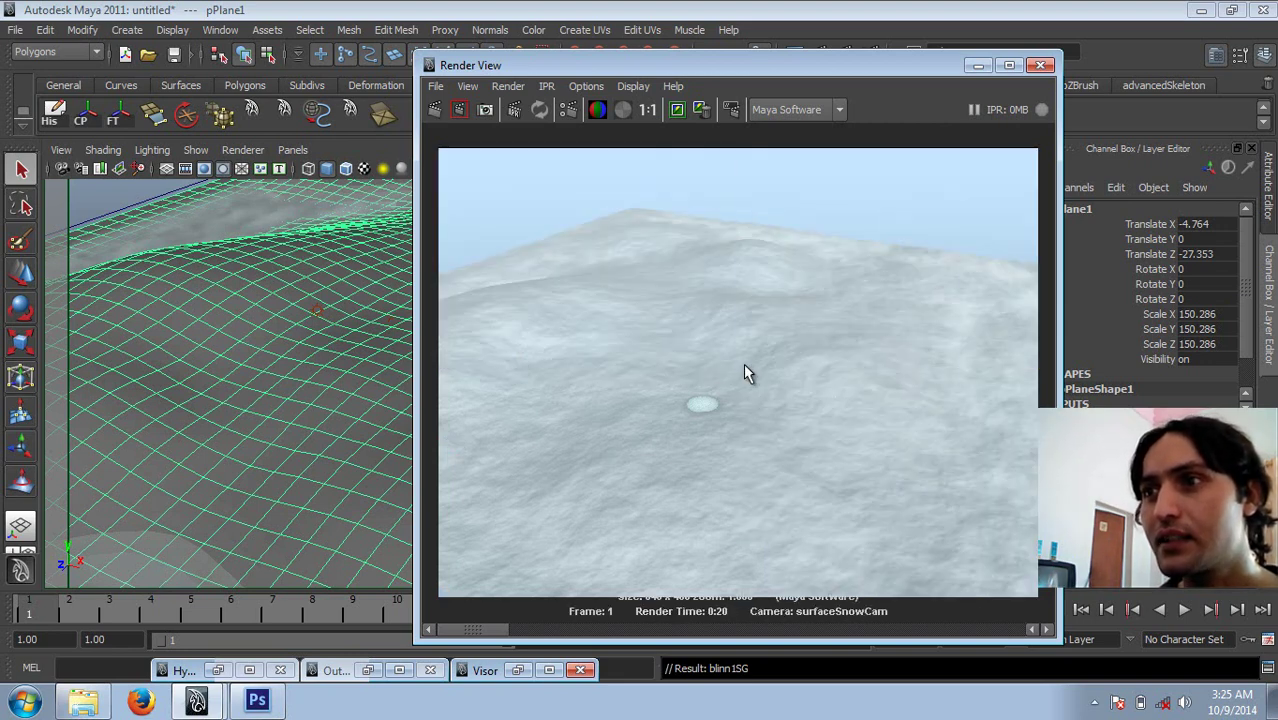
left_click(528, 632)
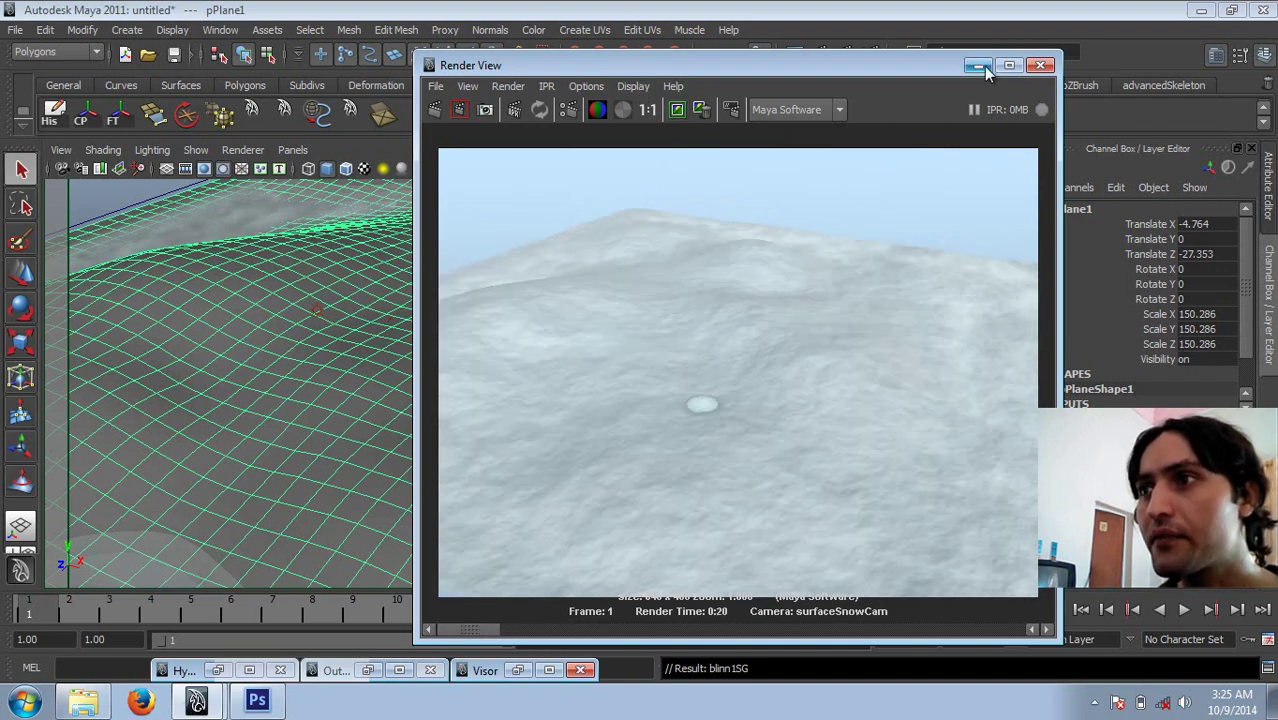
left_click(979, 66)
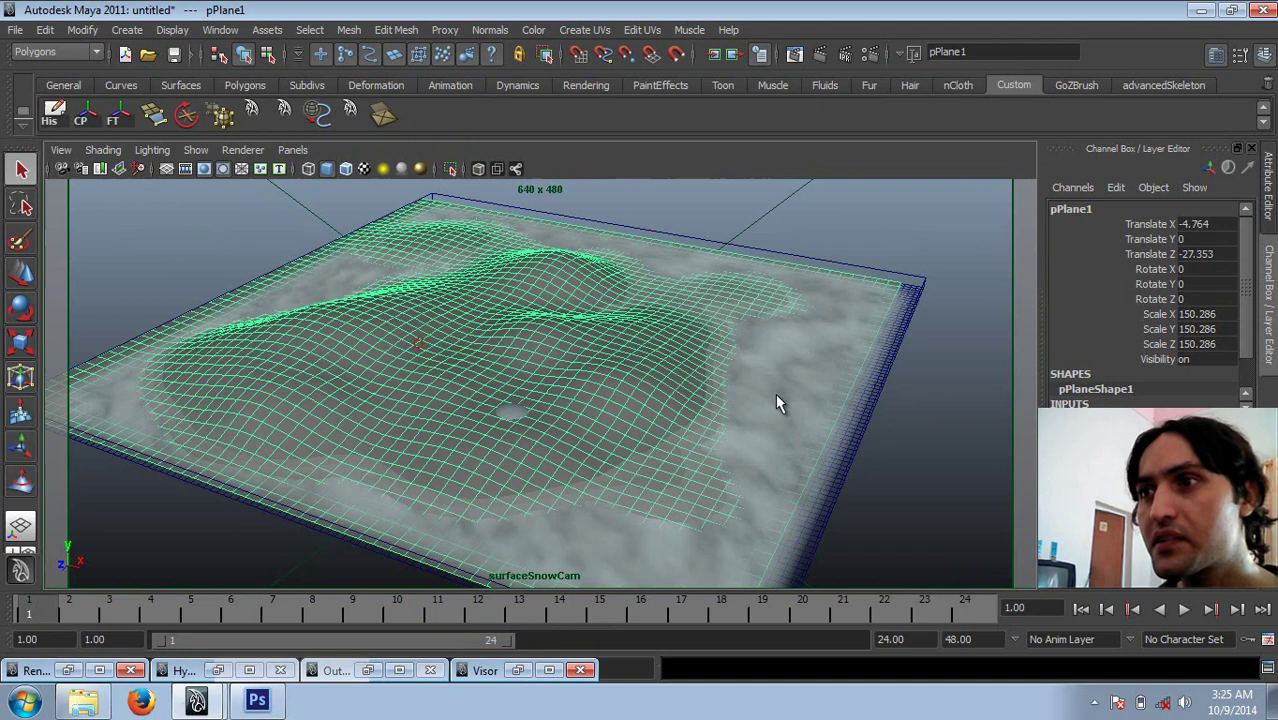
Select the snow fluid container and raise it to about Translate Y 5.93
left_click_drag(735, 428, 930, 315, "alt")
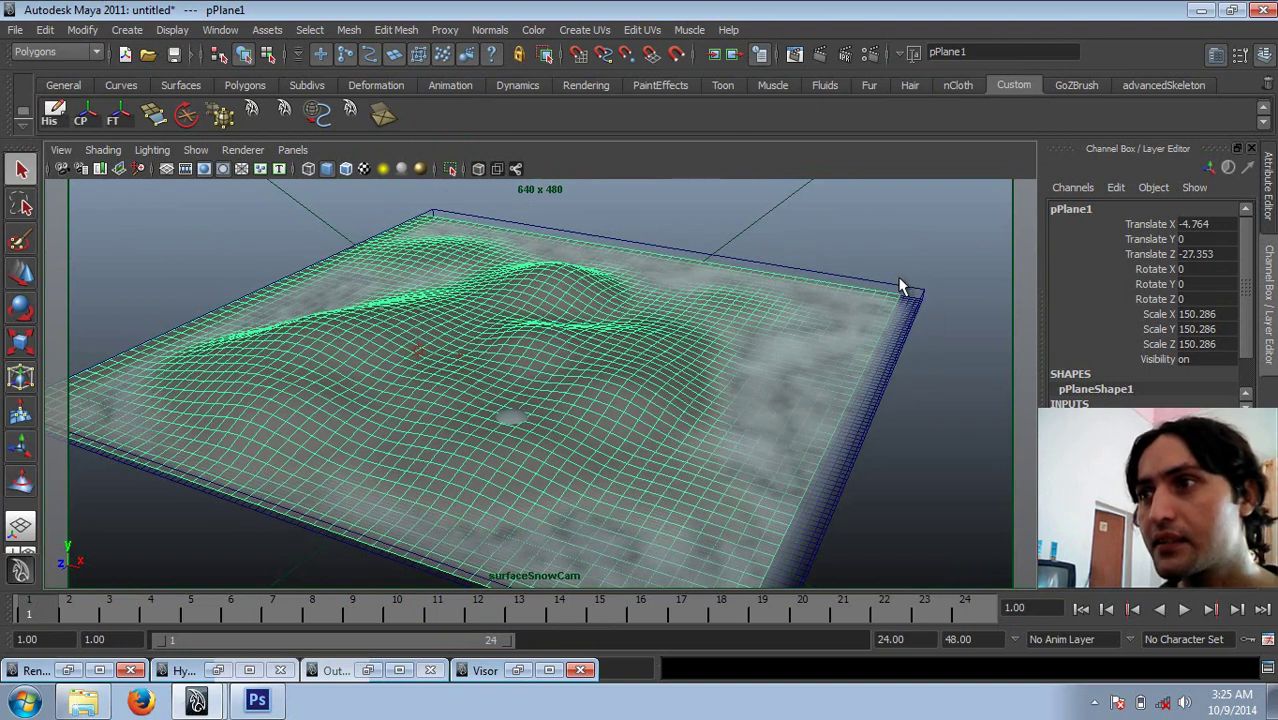
left_click(900, 287)
left_click(585, 362)
key("w")
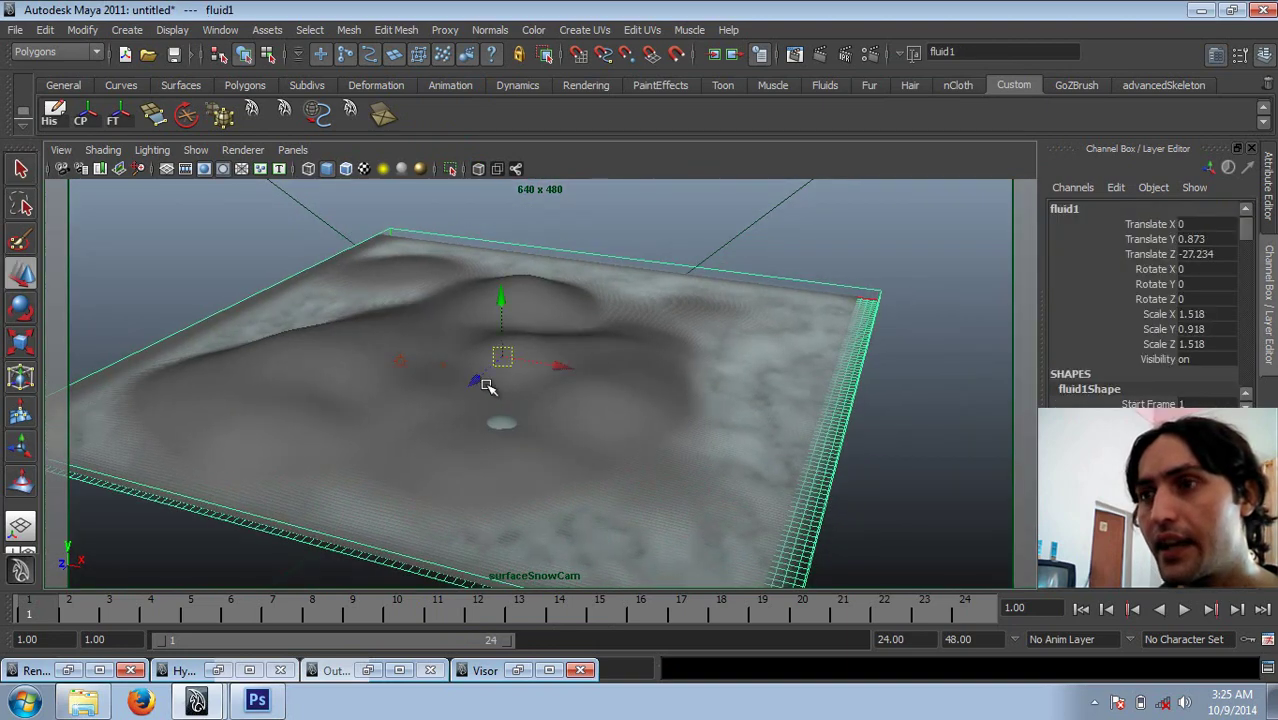
left_click_drag(501, 298, 494, 276)
mouse_move(494, 278)
right_mouse_down("alt")
mouse_move(529, 405)
mouse_move(508, 394)
right_mouse_up("alt")
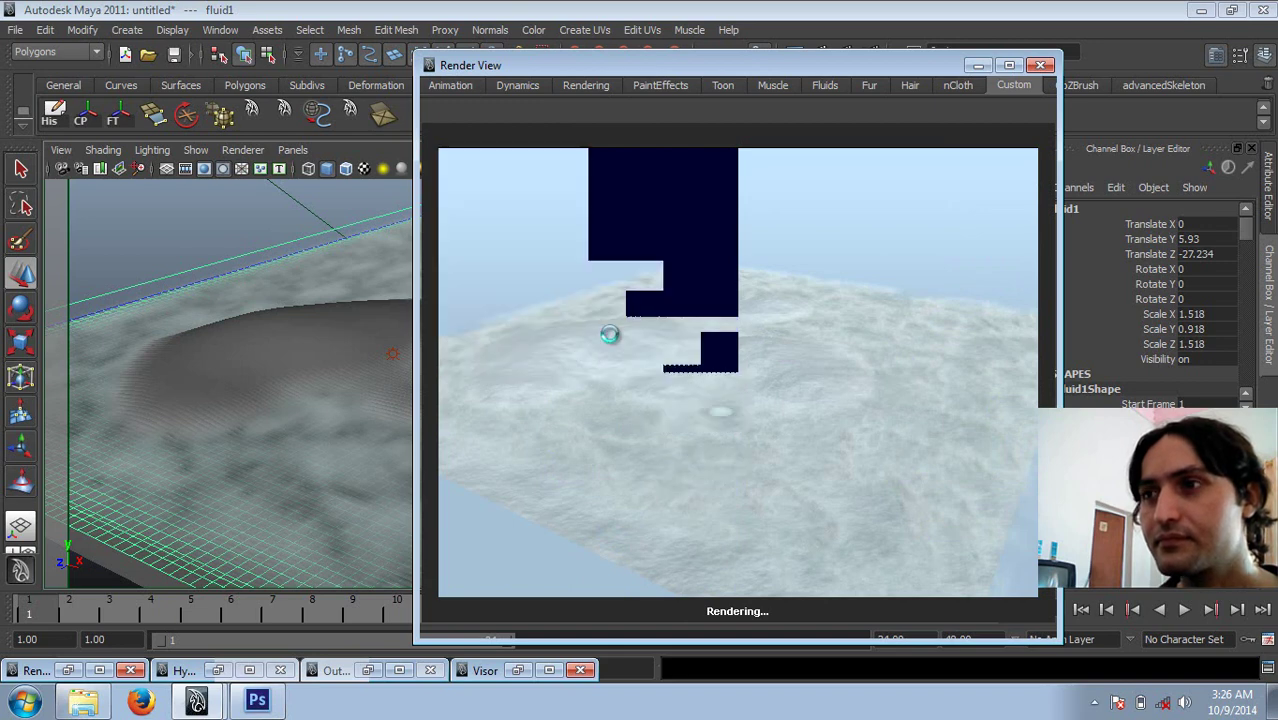
Restore and minimize the Visor, then scrub and zoom through stored snow renders to compare
left_click(512, 670)
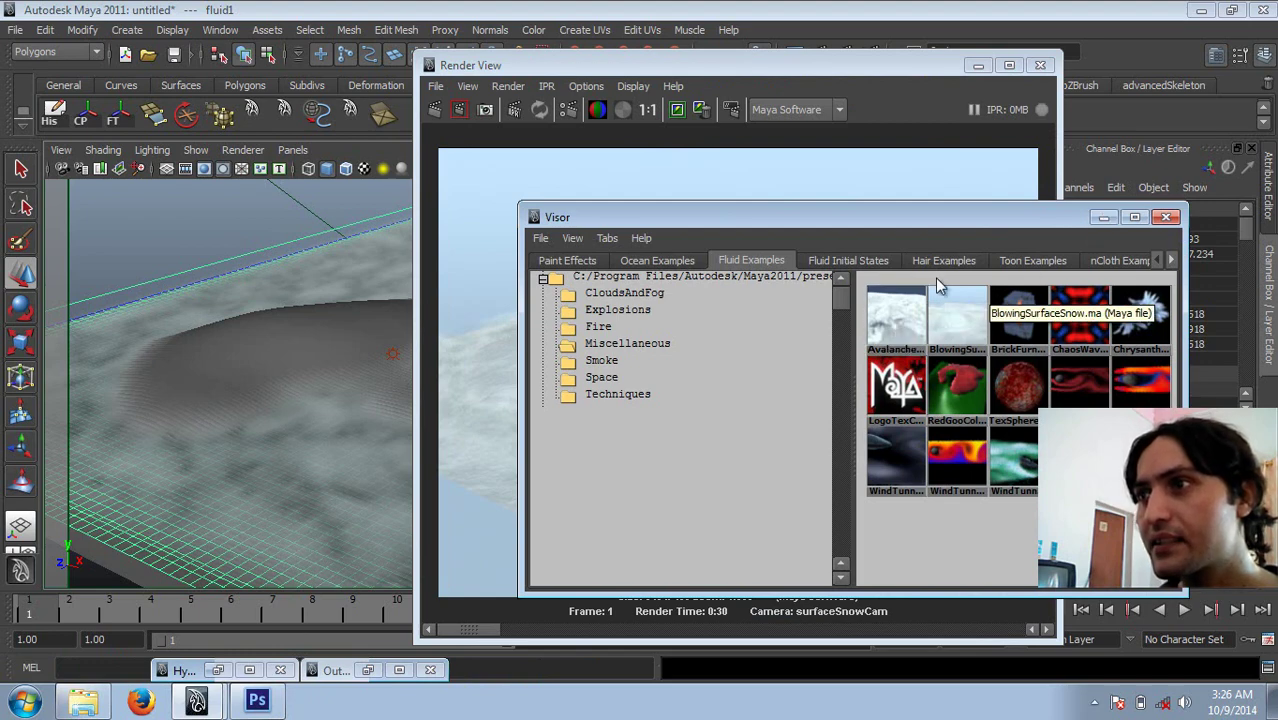
left_click(1103, 217)
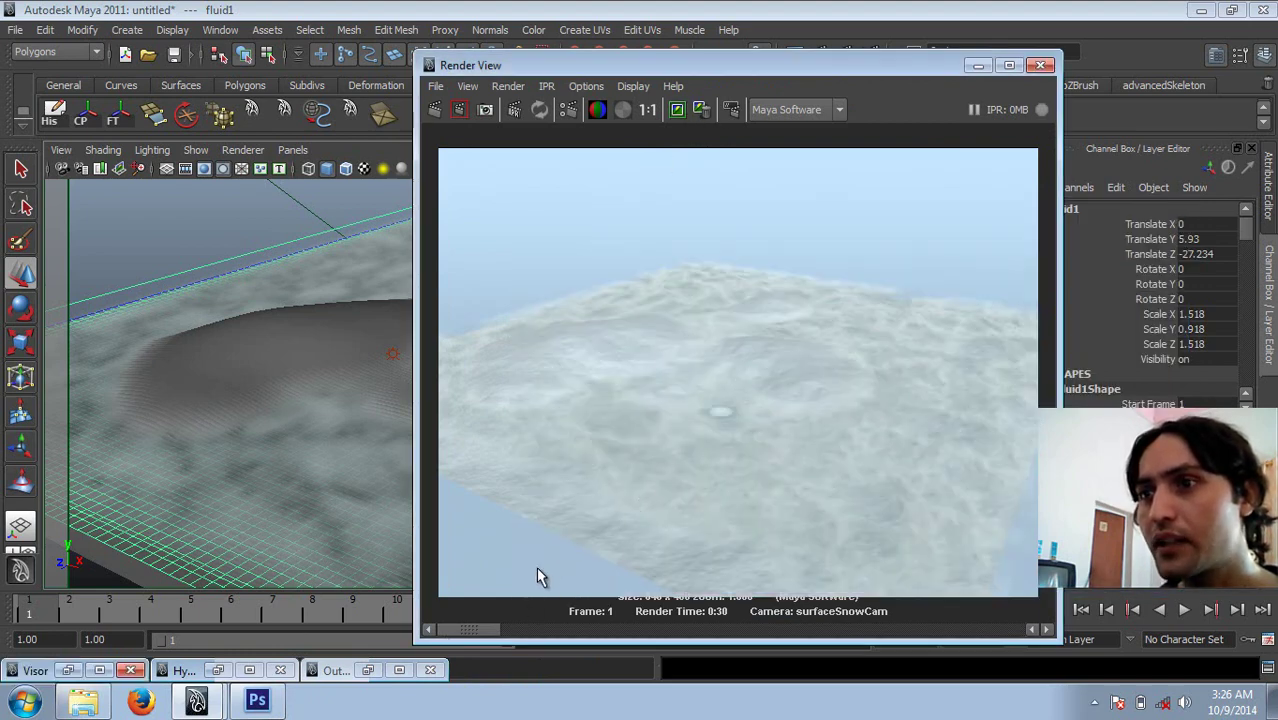
left_click_drag(470, 629, 990, 629)
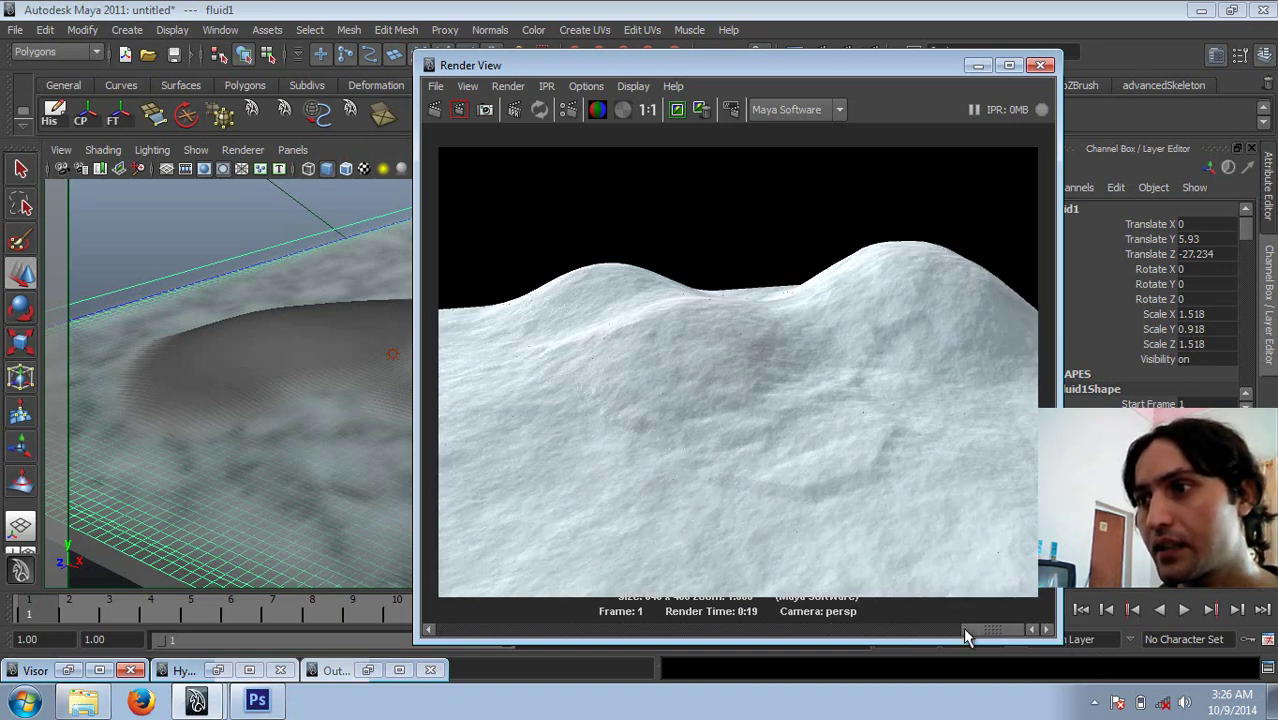
left_click_drag(965, 630, 708, 628)
scroll(700, 450, "up", 2)
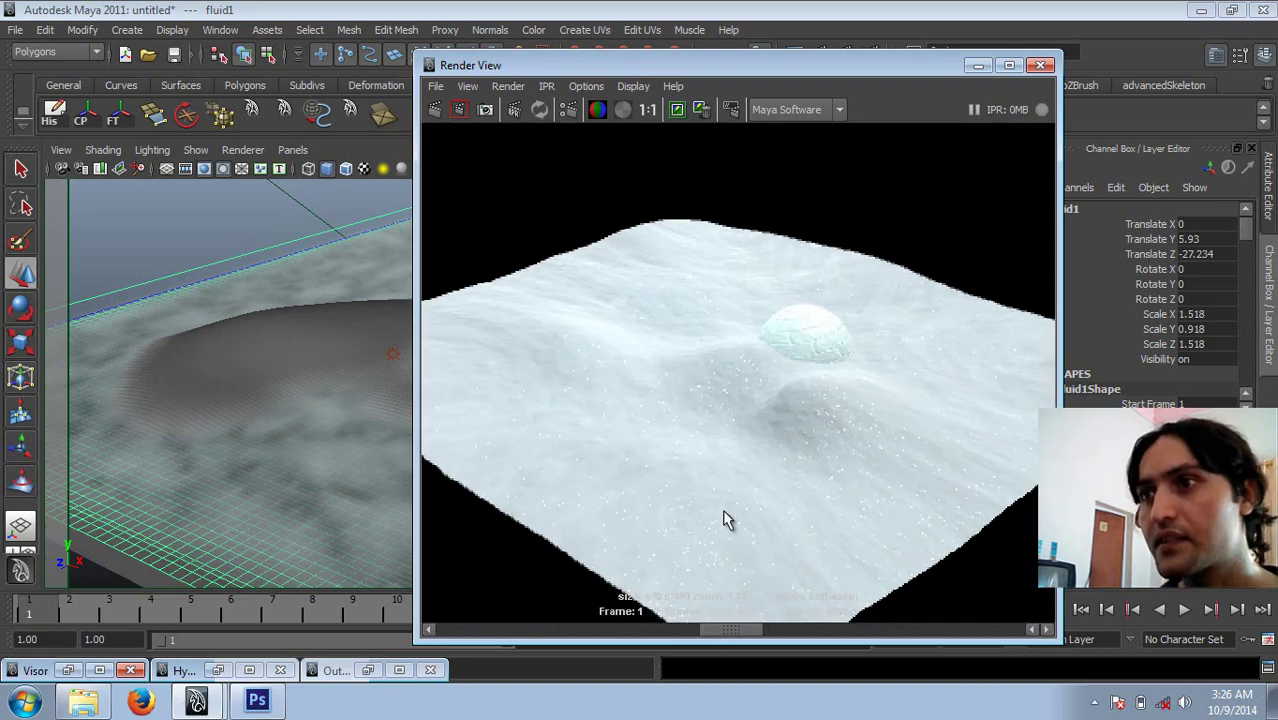
scroll(790, 600, "down", 3)
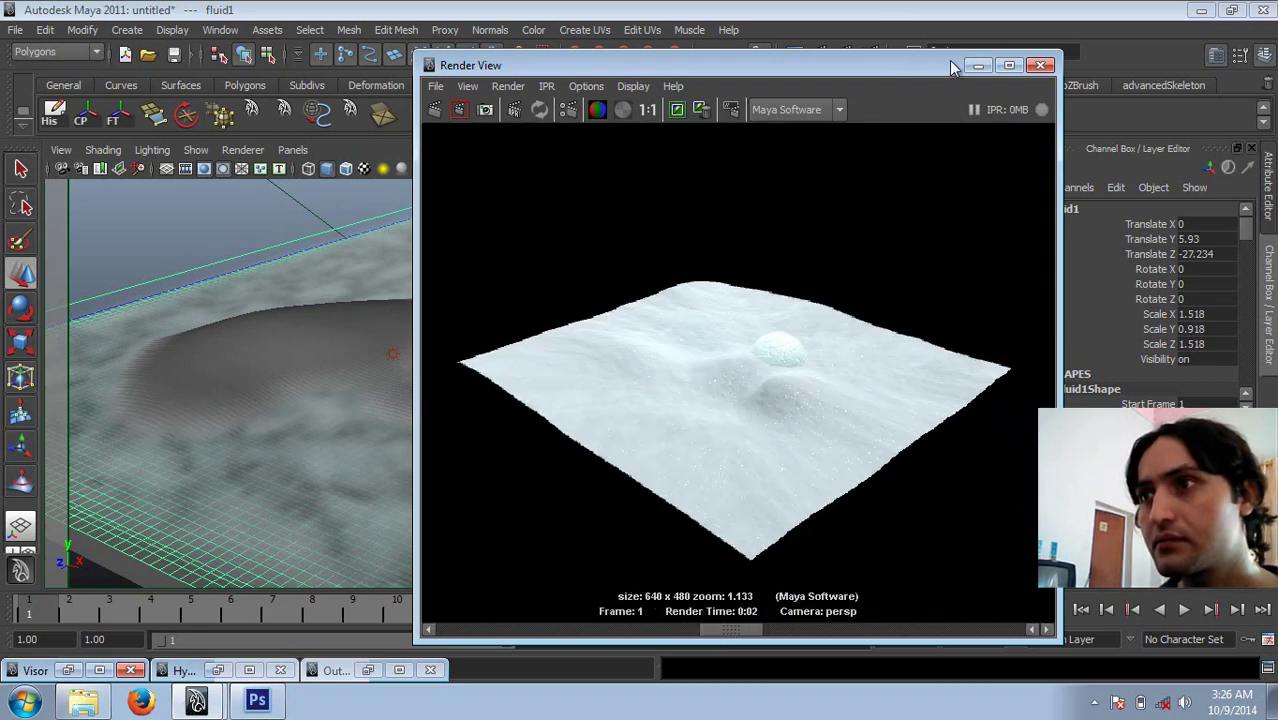
left_click_drag(740, 632, 432, 650)
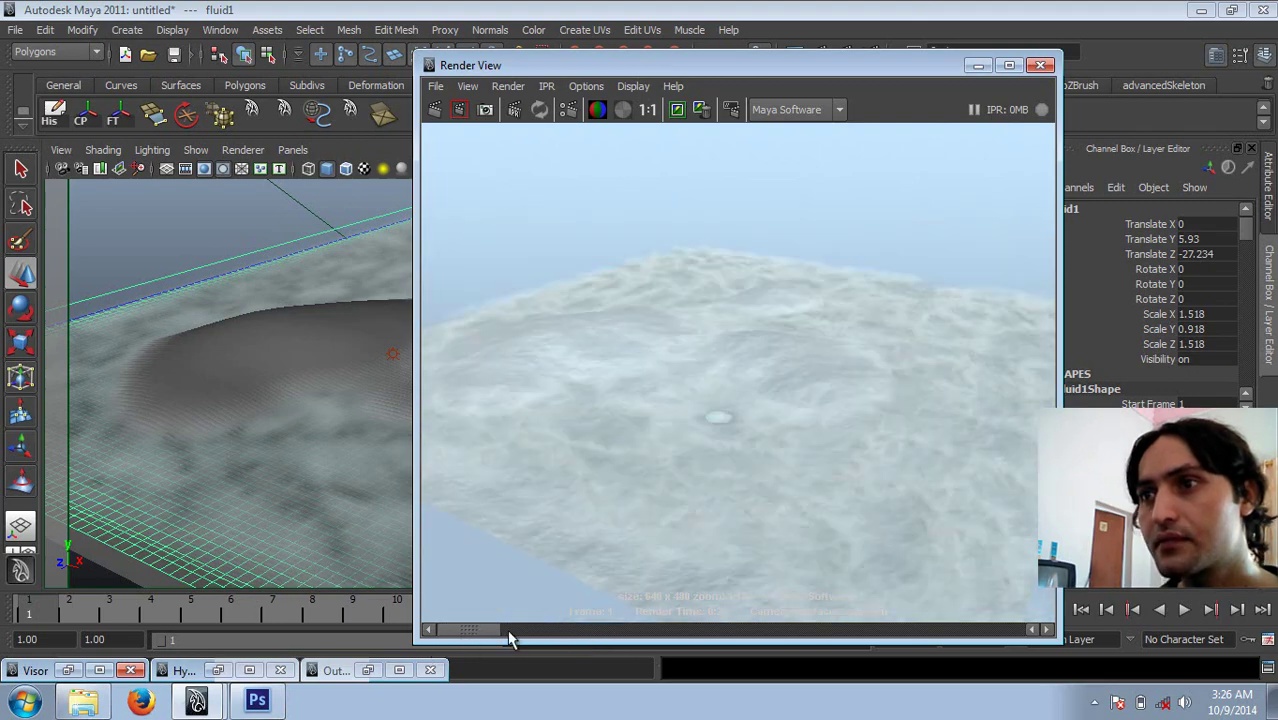
left_click_drag(294, 428, 240, 297, "alt")
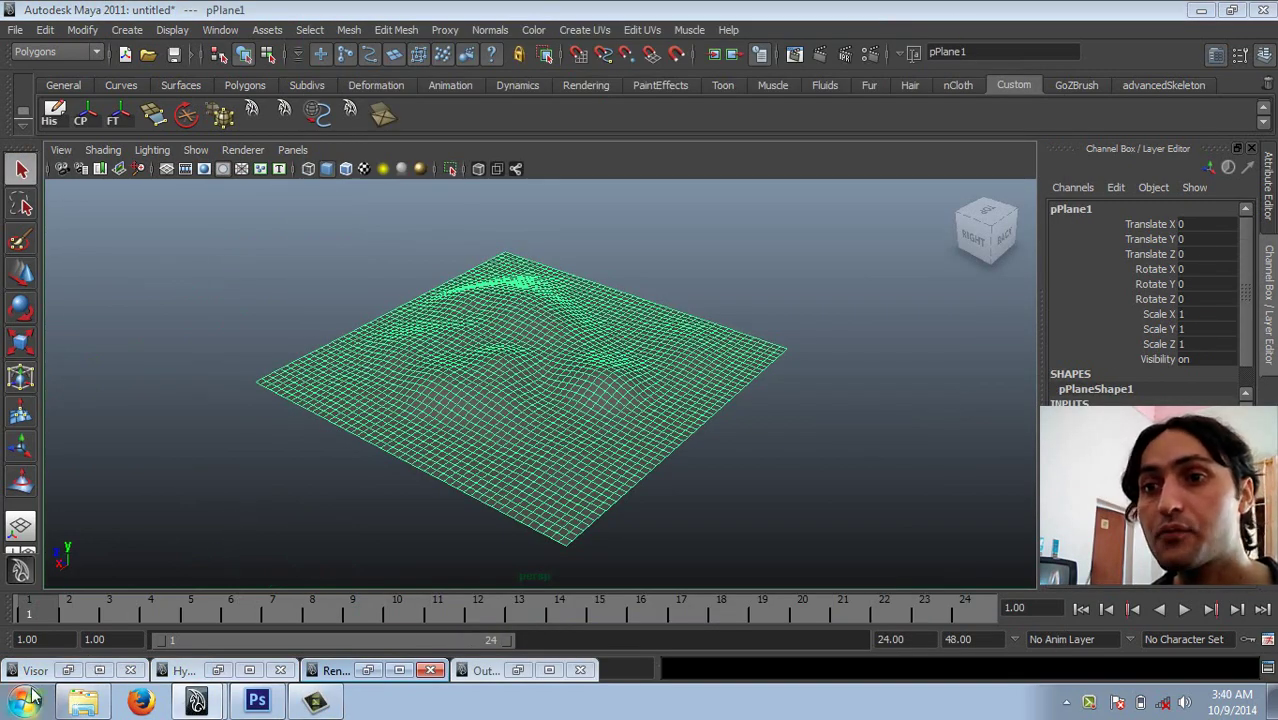
Drag the Avalanche fluid example from the Visor into the scene
left_click(67, 670)
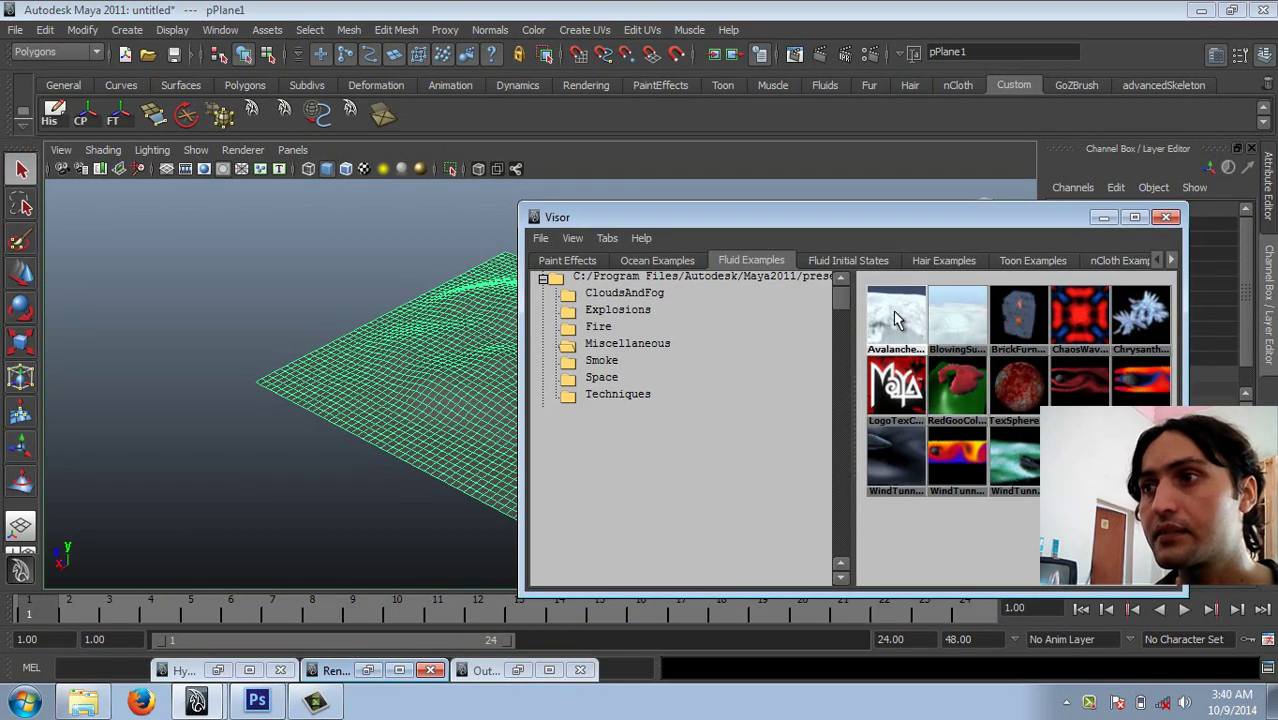
left_click(895, 318)
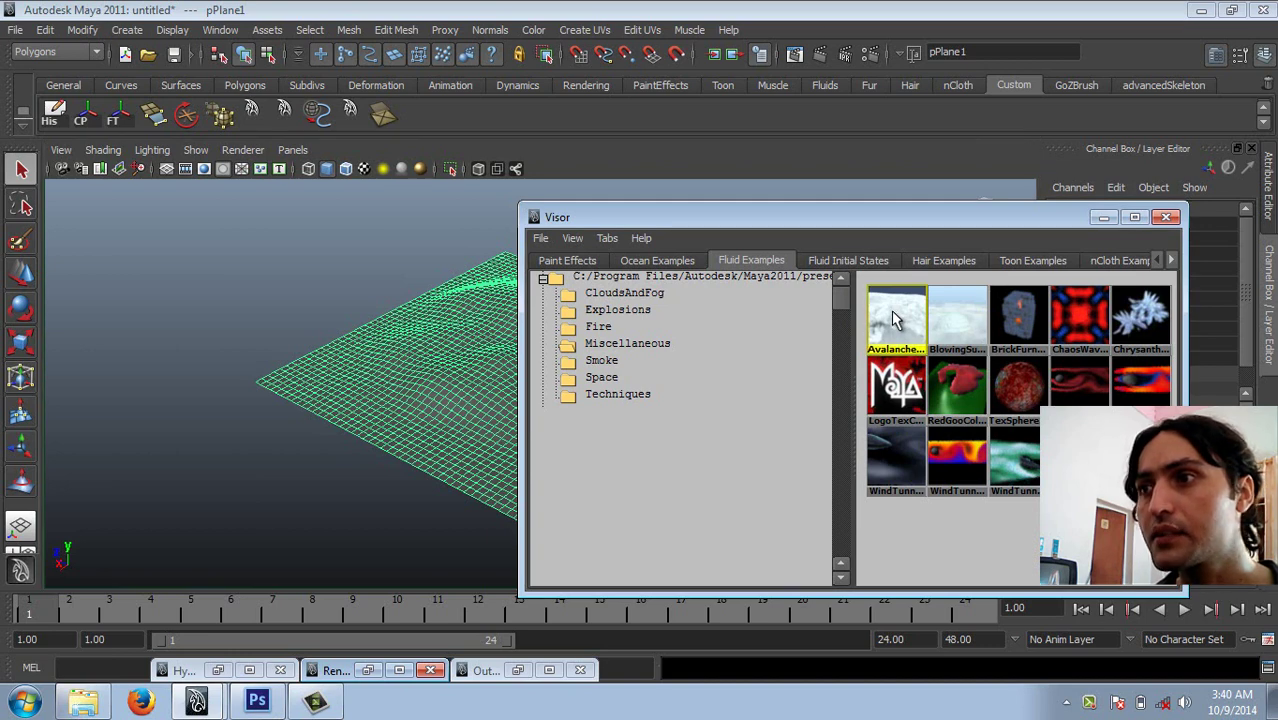
middle_click_drag(895, 318, 306, 294)
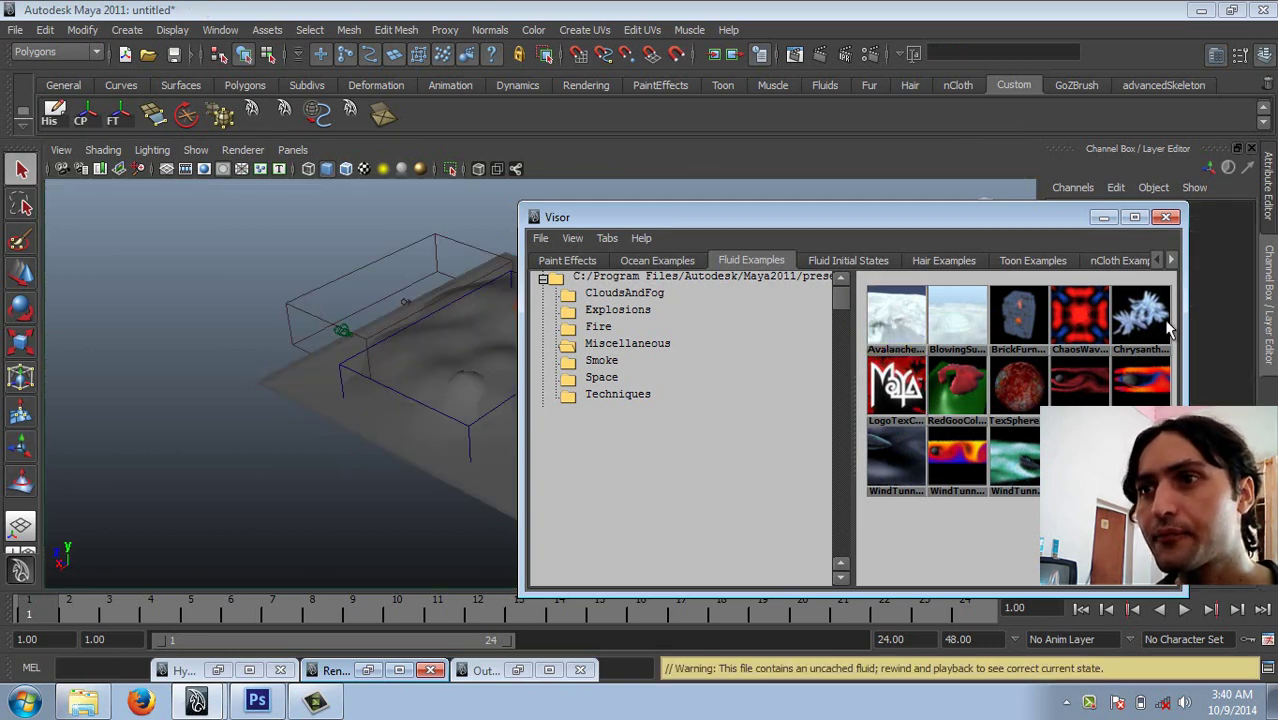
left_click(1103, 217)
Look through avalancheCam and bring back the Render View window
mouse_move(562, 297)
left_mouse_down("alt")
mouse_move(521, 349)
mouse_move(505, 330)
left_mouse_up("alt")
left_click(293, 150)
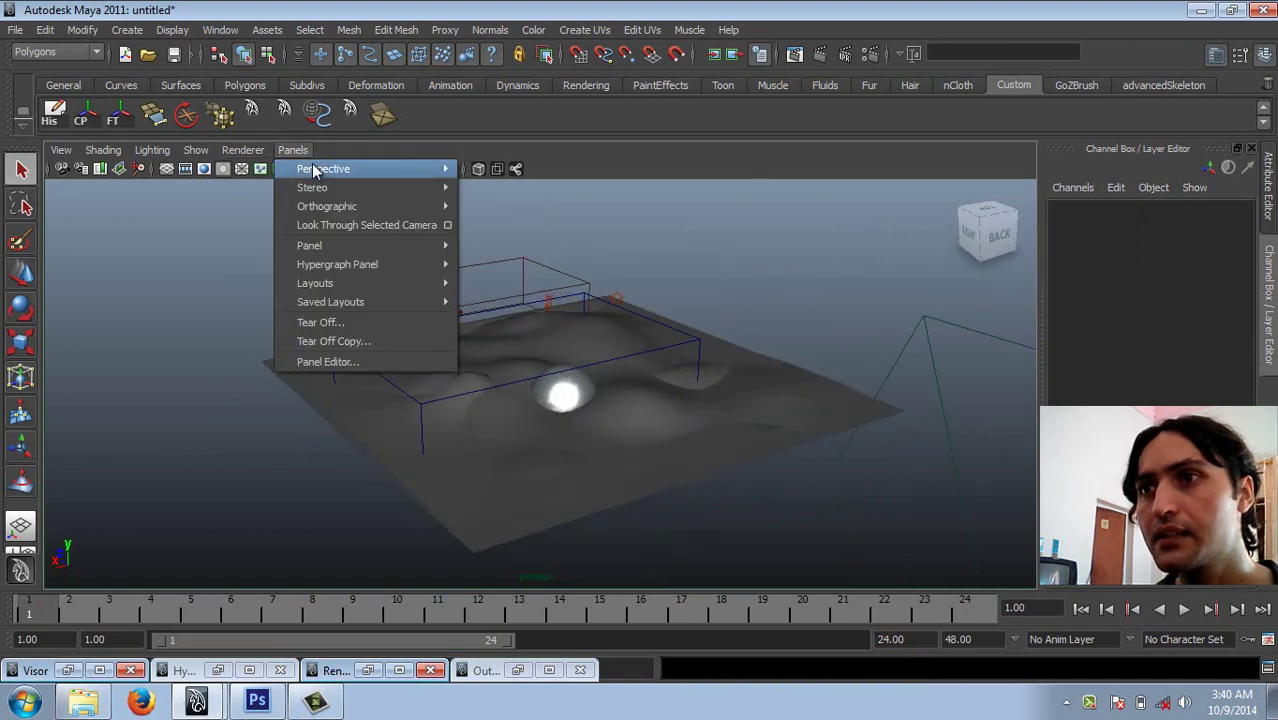
mouse_move(323, 169)
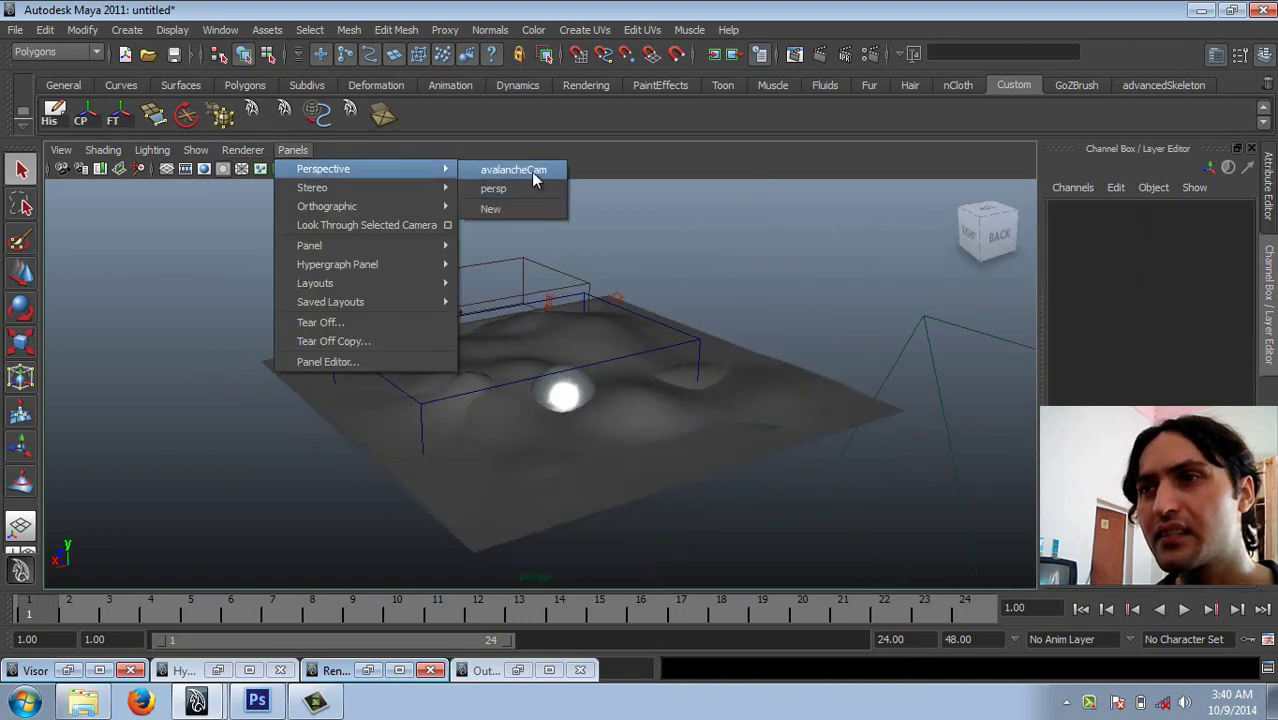
left_click(533, 172)
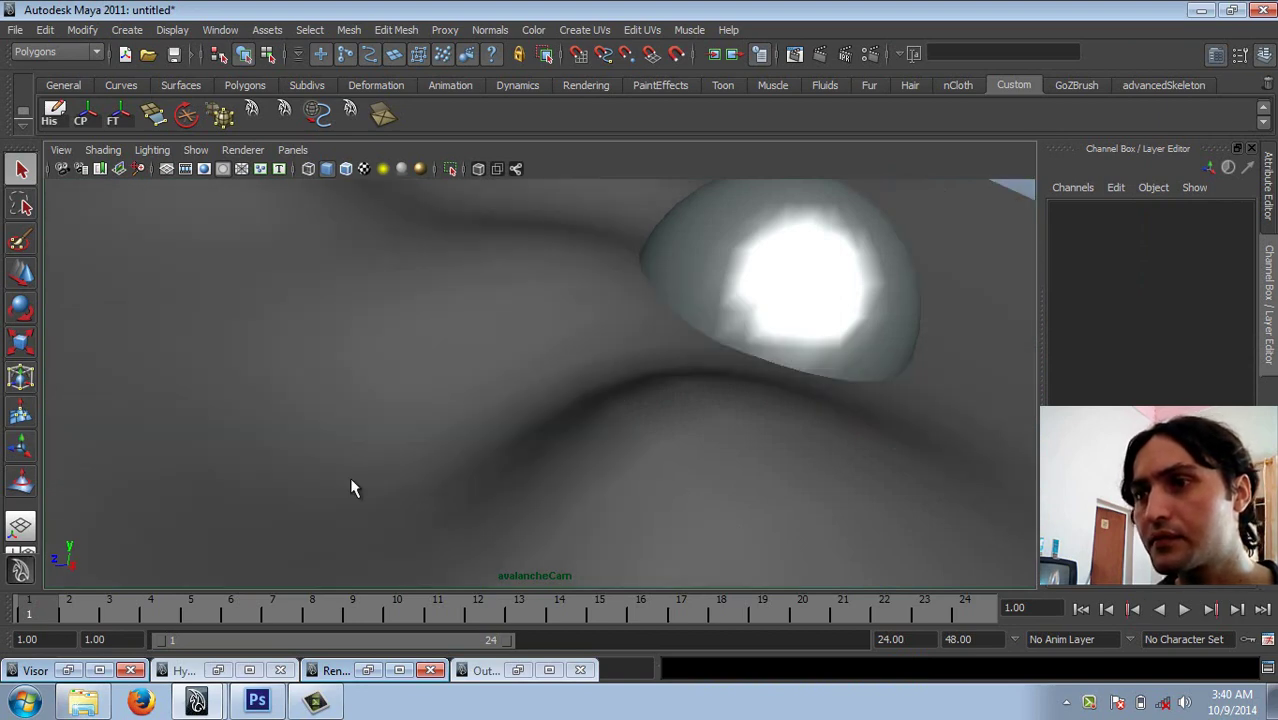
left_click(792, 55)
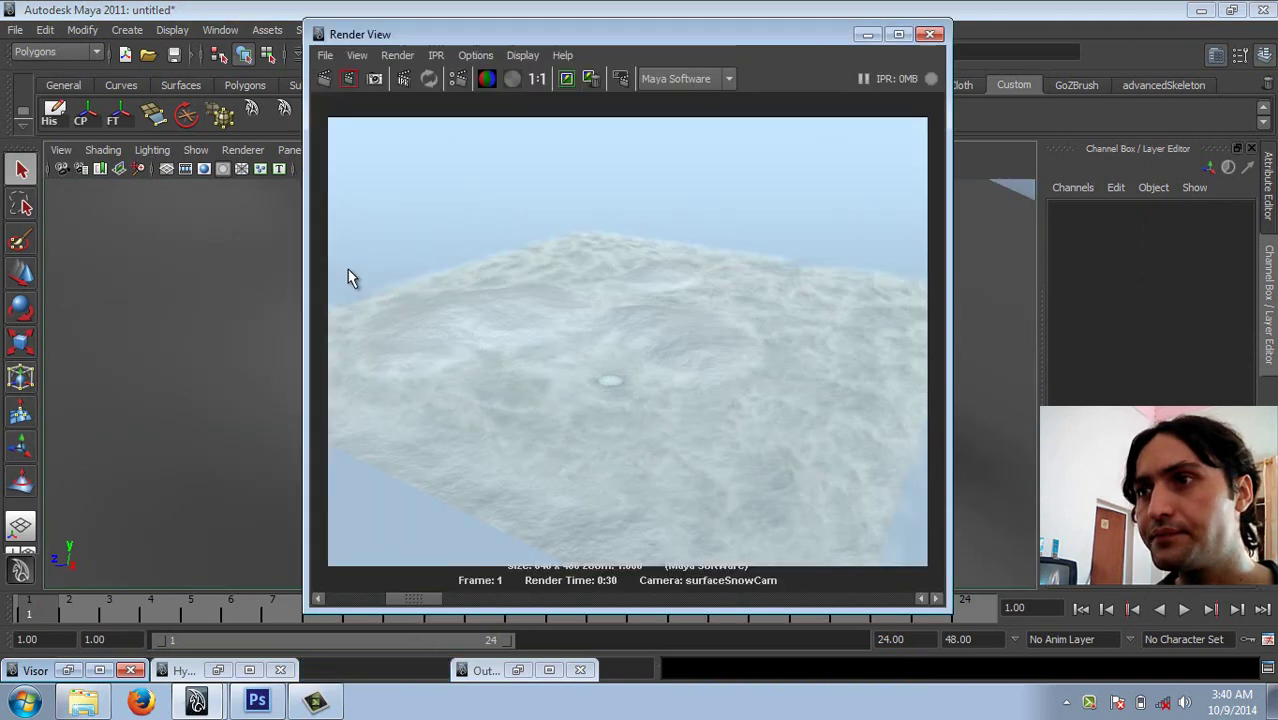
Redo the previous render, then render the frame from avalancheCam
left_click(324, 84)
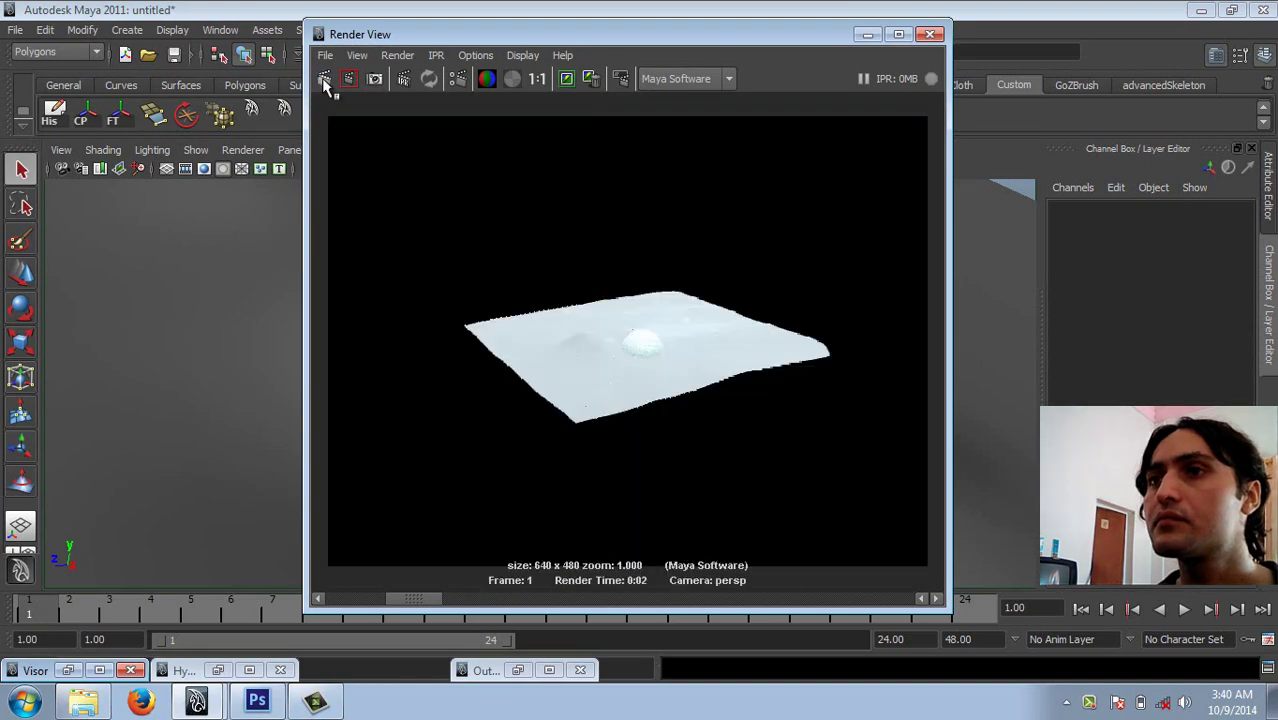
left_click(405, 57)
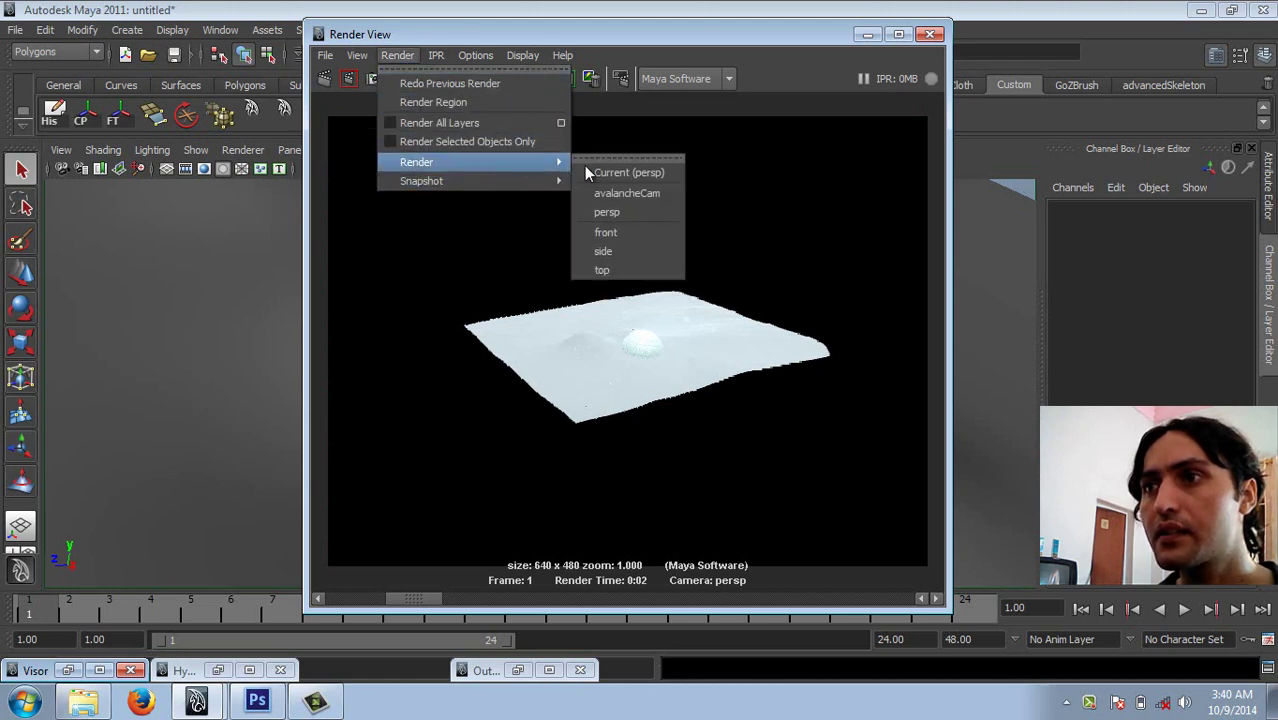
mouse_move(416, 162)
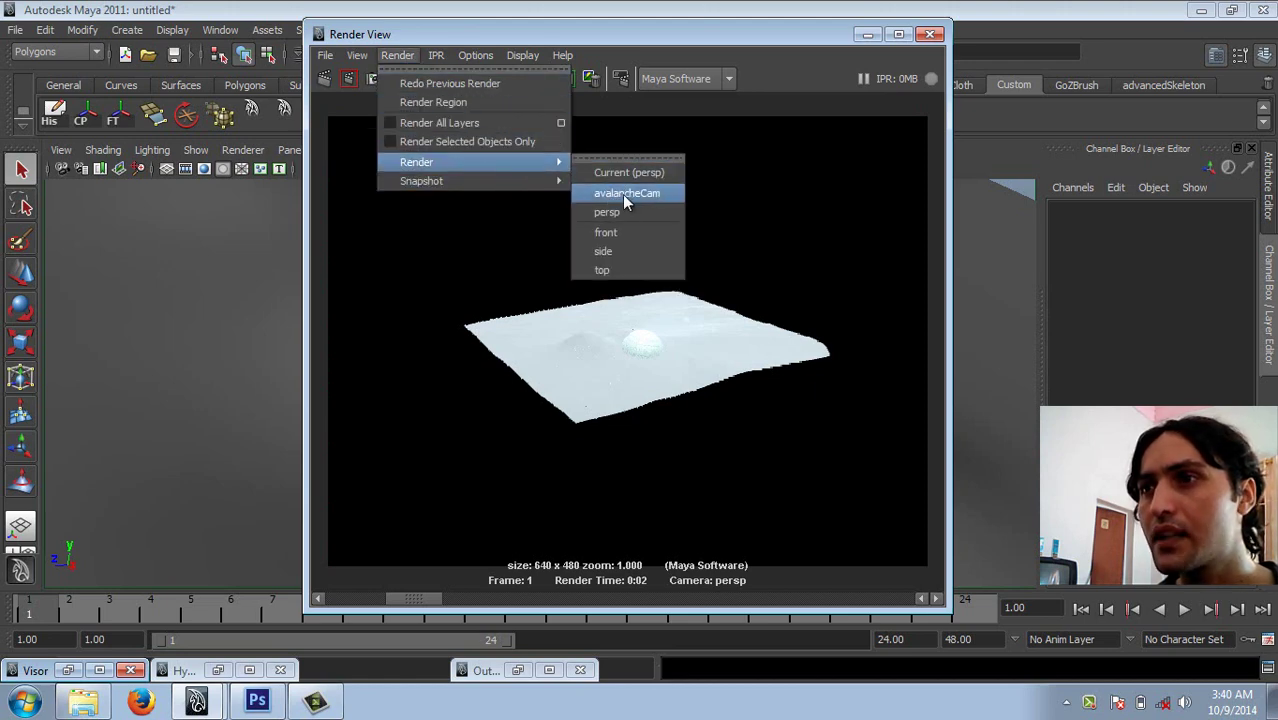
left_click(609, 195)
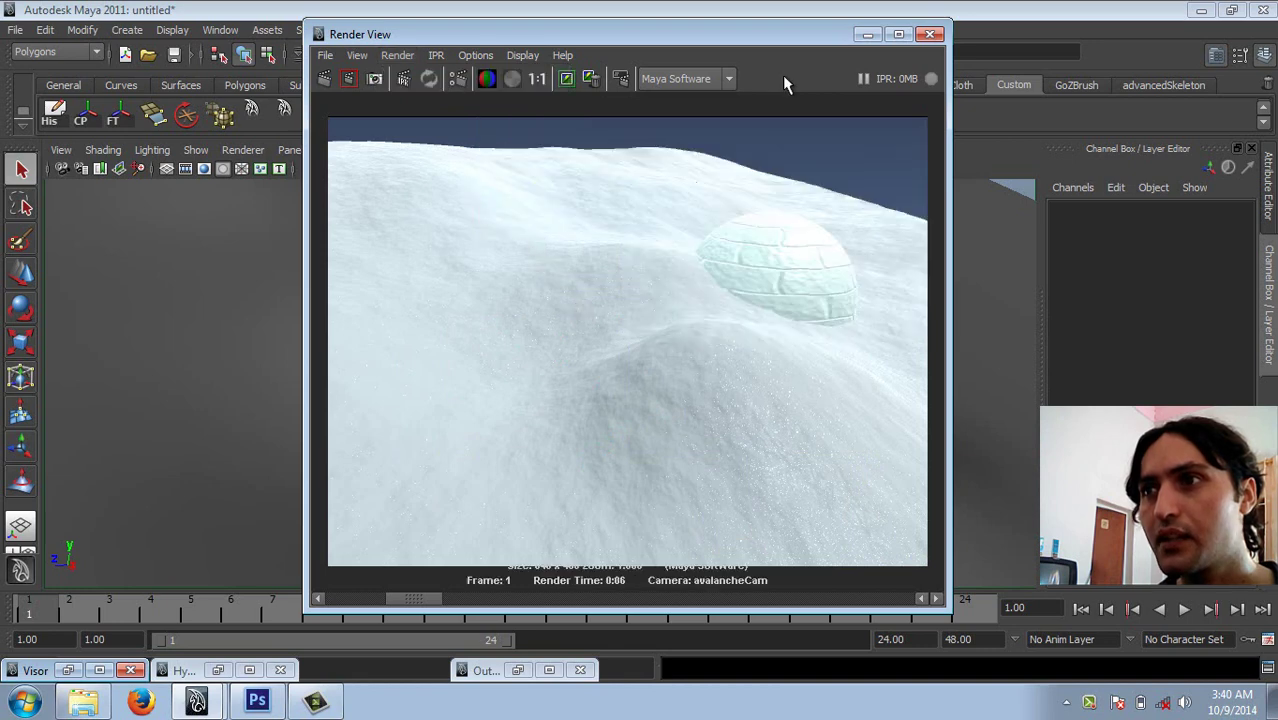
Hide the example snowGround mesh and reveal the sculpted plane
left_click(867, 35)
left_click(480, 287)
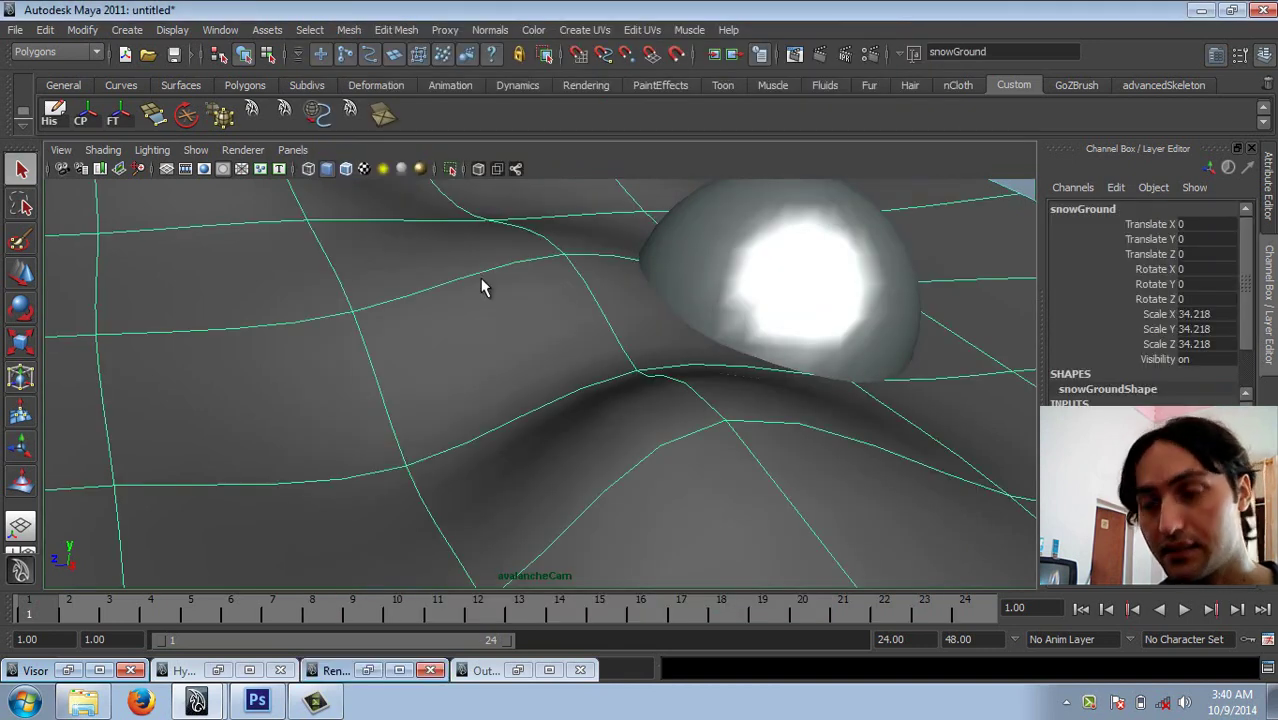
key("ctrl+h")
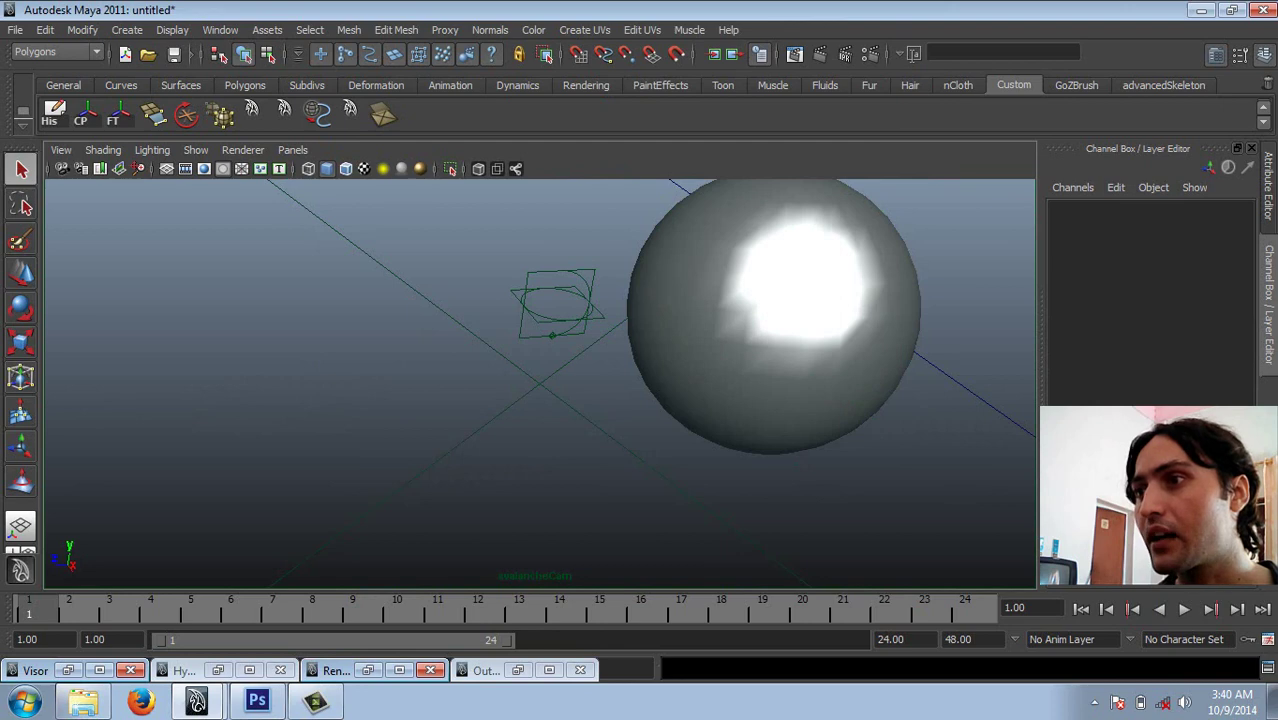
key("ctrl+shift+h")
Assign the snowGroundS material to pPlane1 and render it from avalancheCam
left_click(285, 375)
right_click(386, 306)
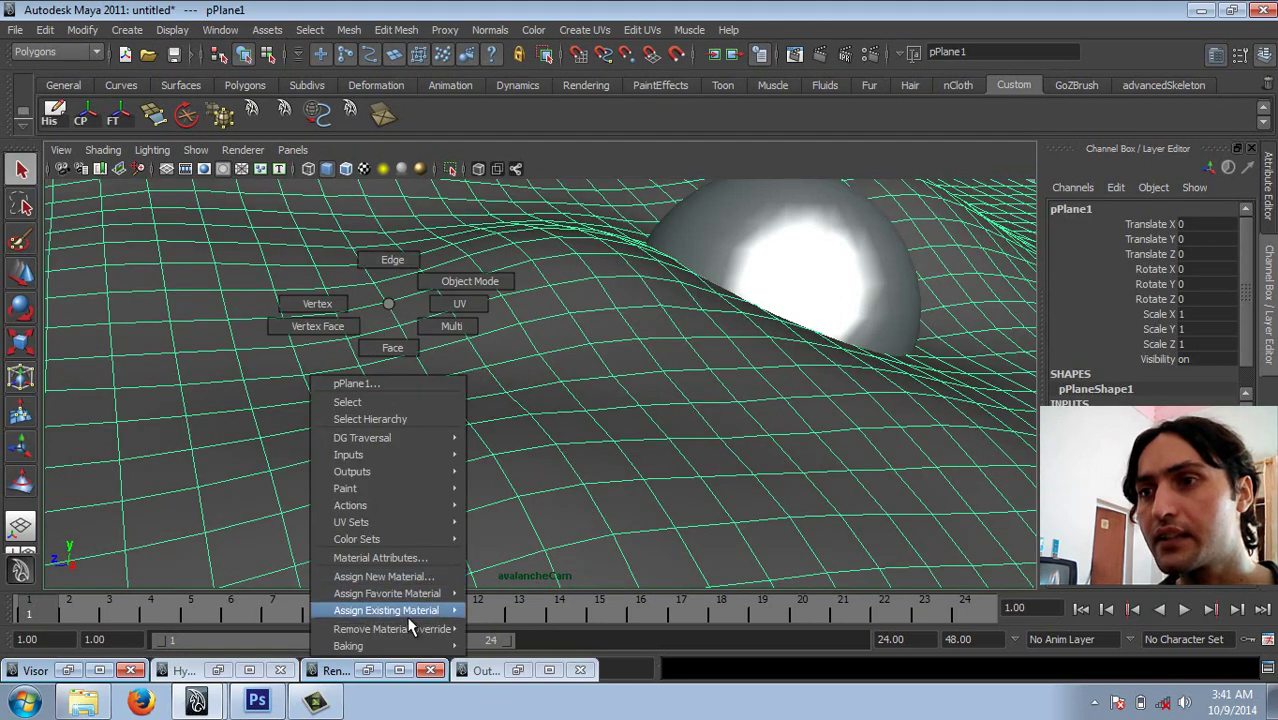
mouse_move(386, 610)
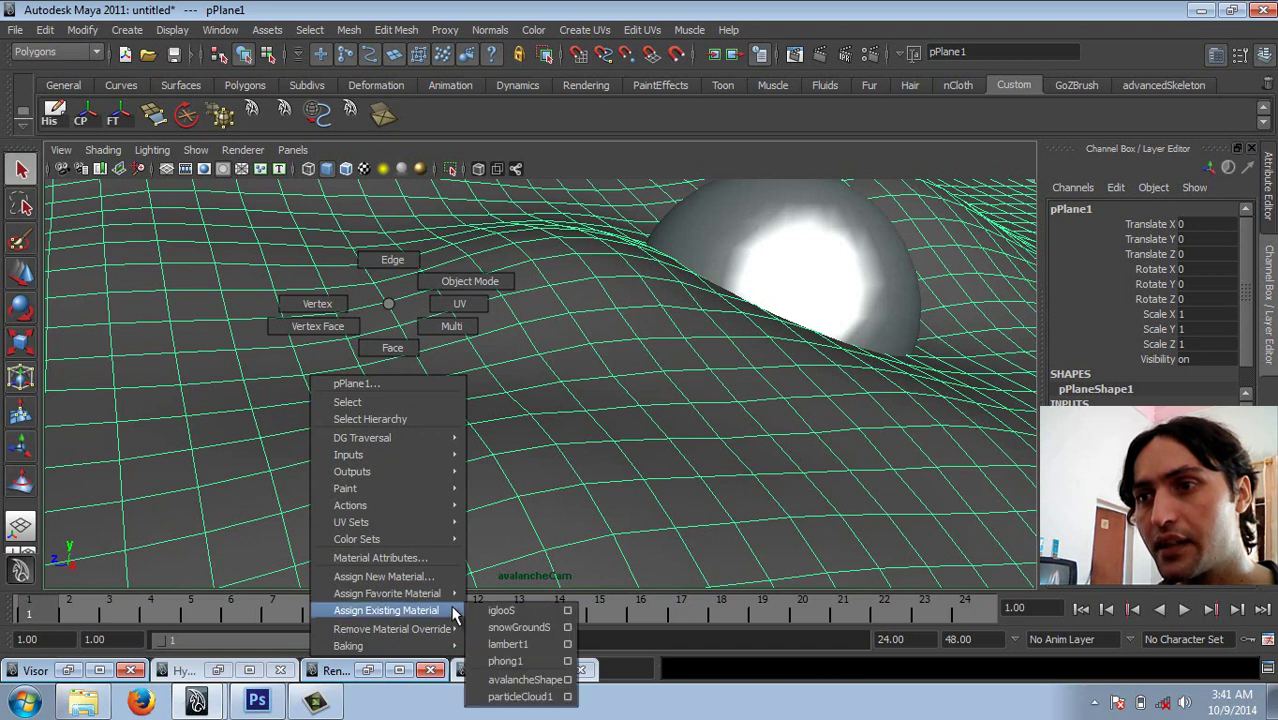
left_click(494, 627)
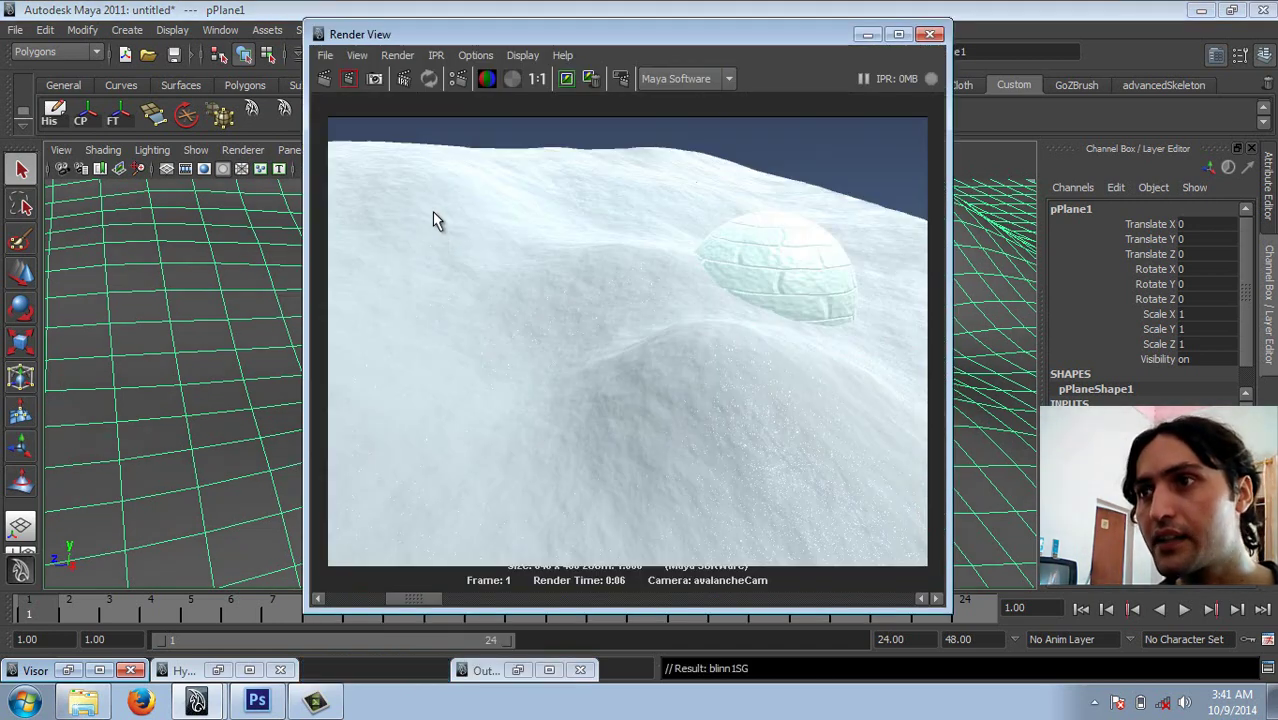
left_click_drag(416, 600, 352, 600)
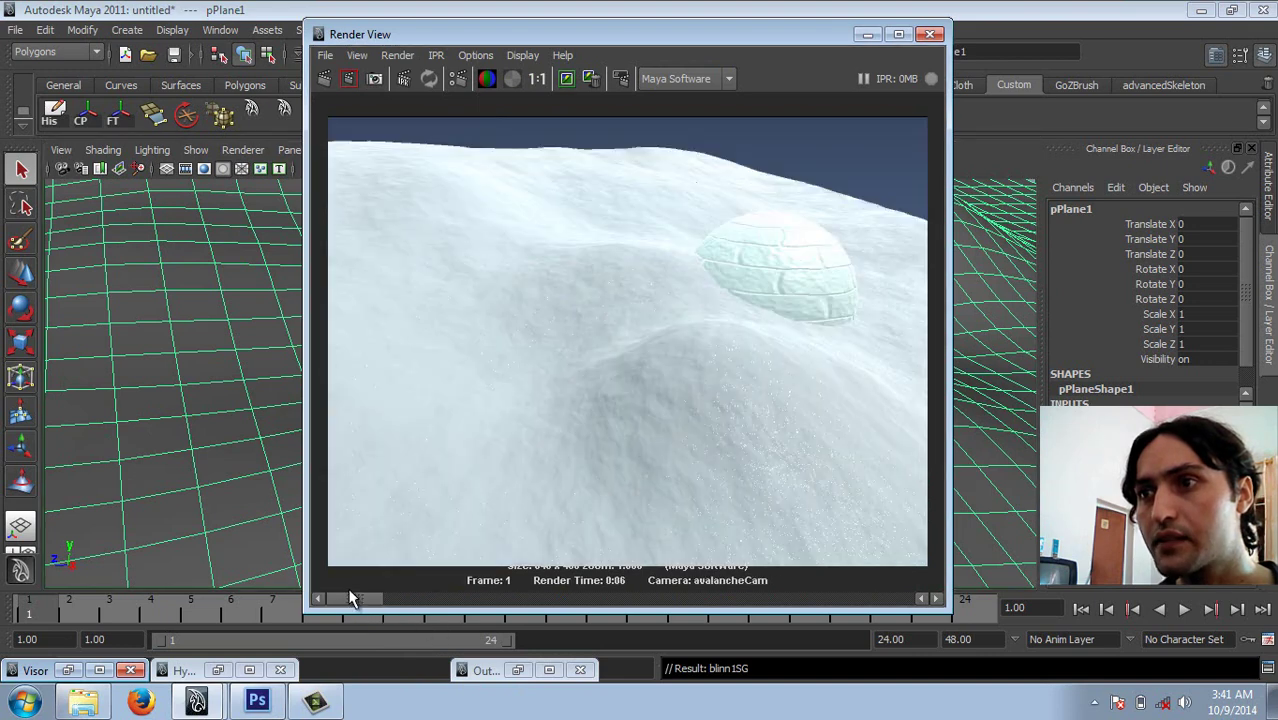
left_click(341, 86)
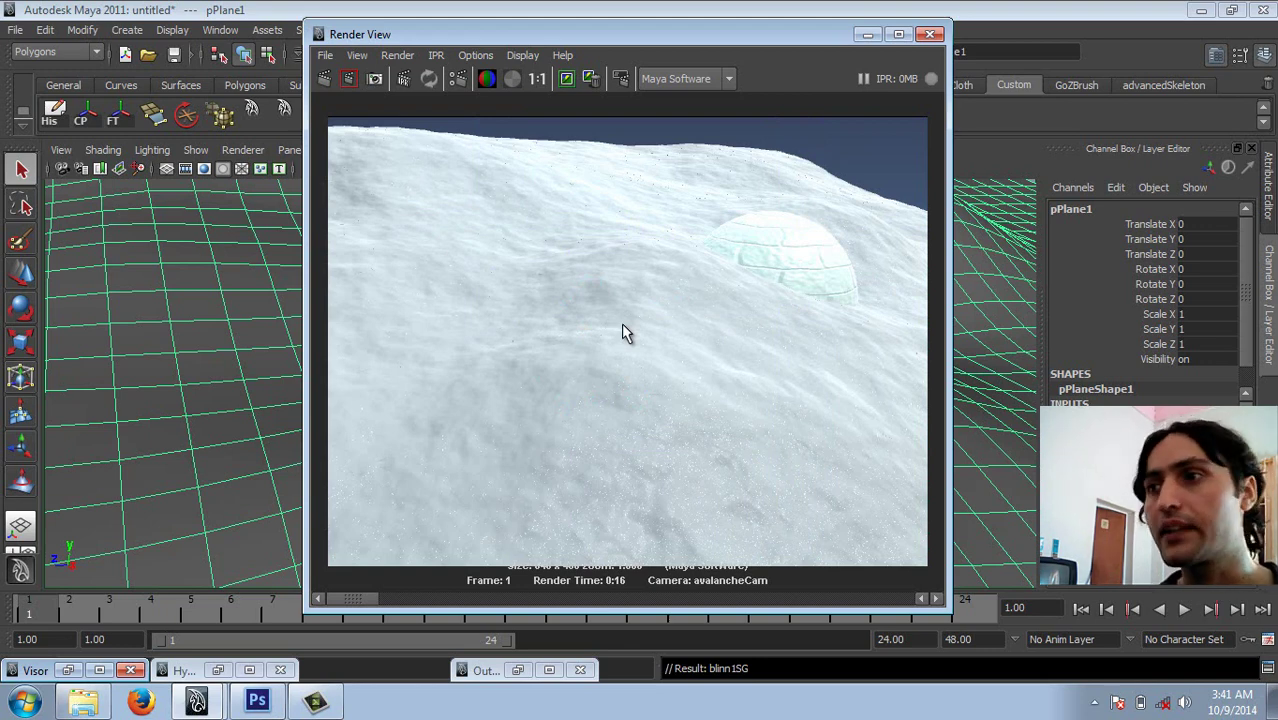
key("alt+Tab")
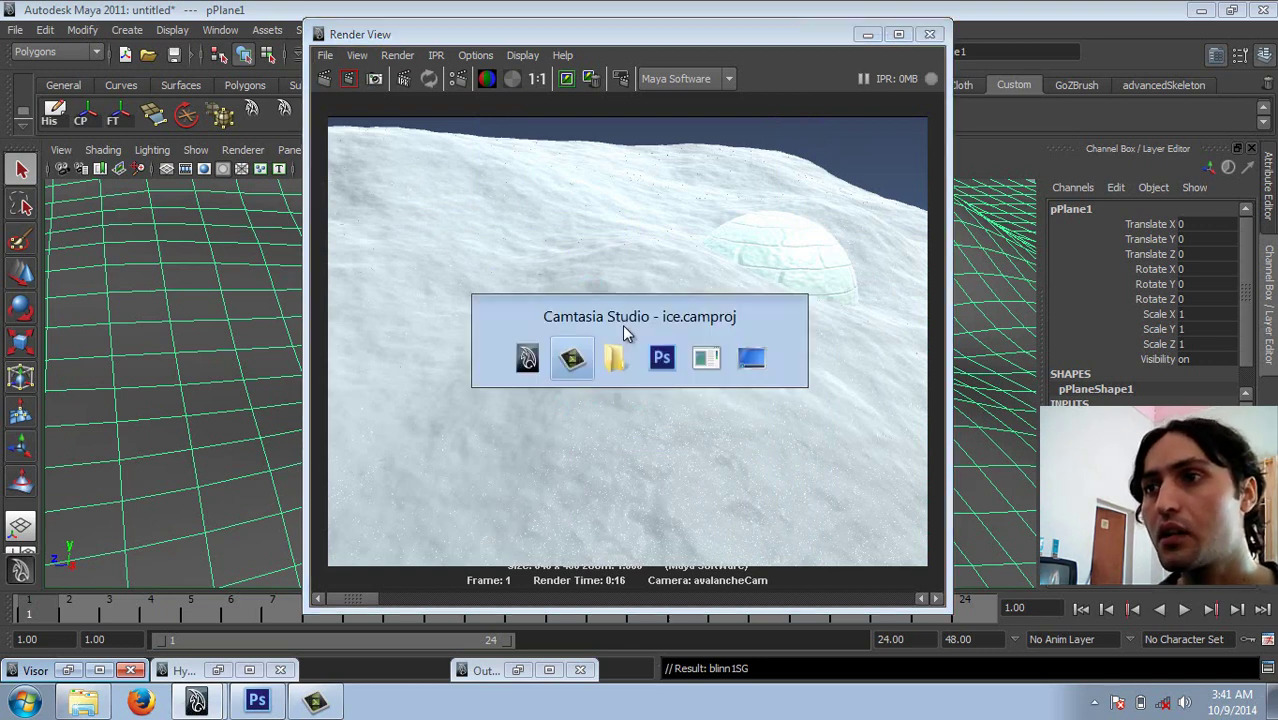
key("alt+Tab")
key("alt+Tab")
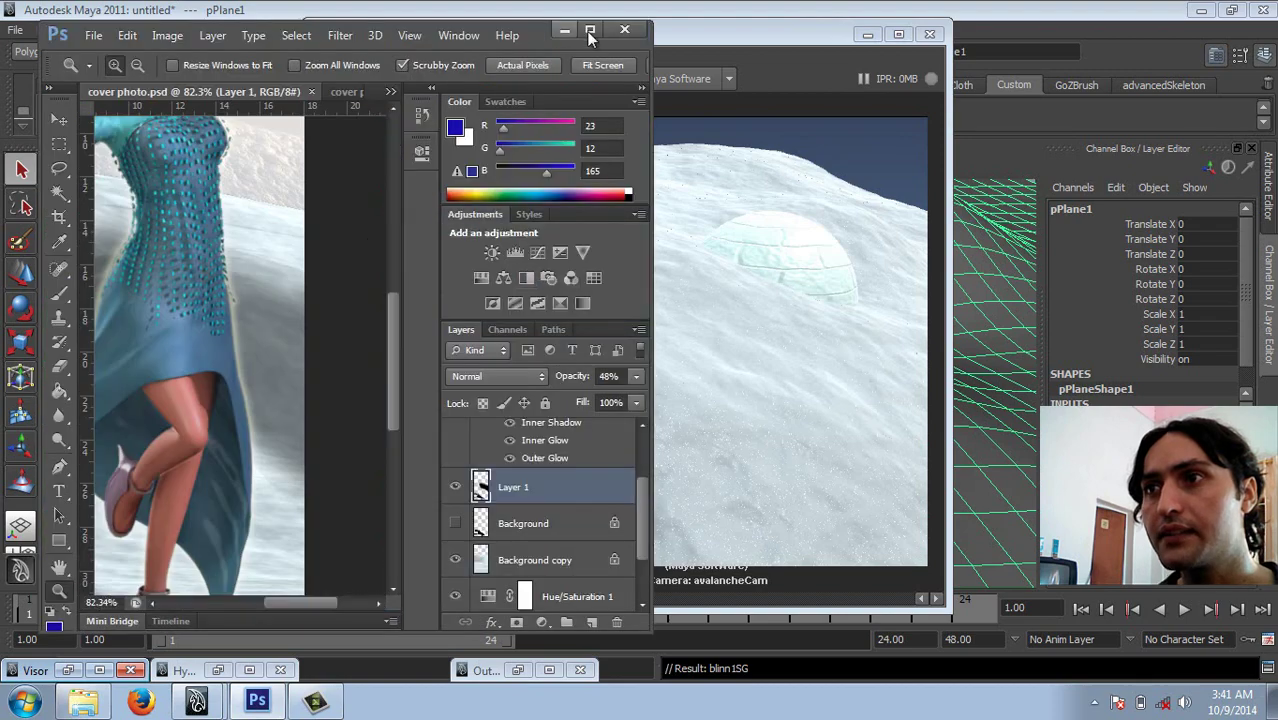
left_click(590, 33)
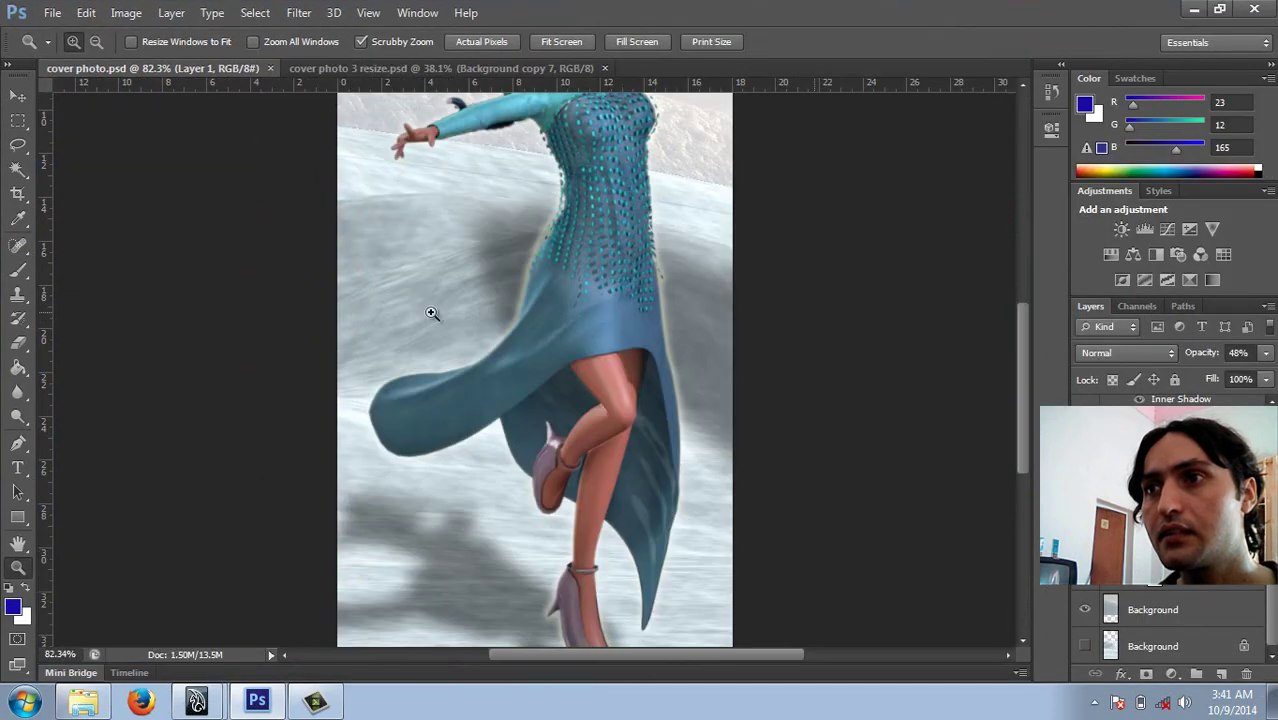
scroll(570, 365, "down", 5, "alt")
scroll(551, 364, "up", 3, "alt")
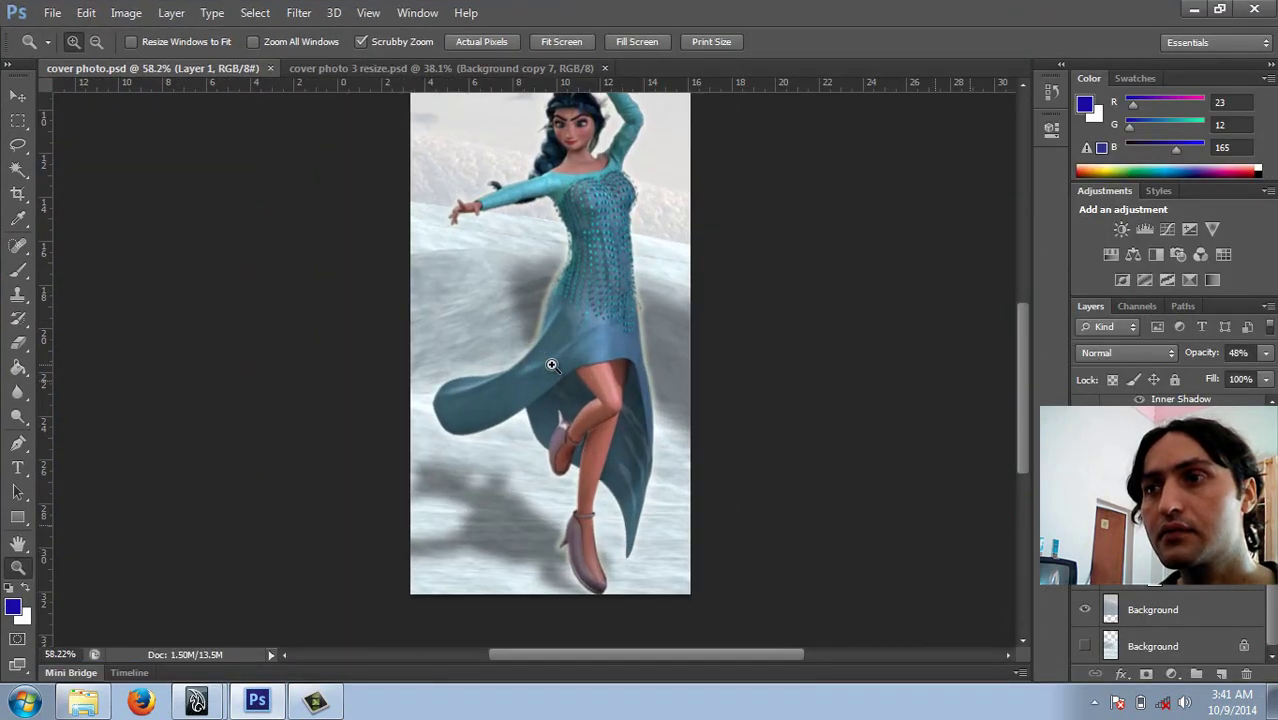
scroll(551, 364, "up", 2)
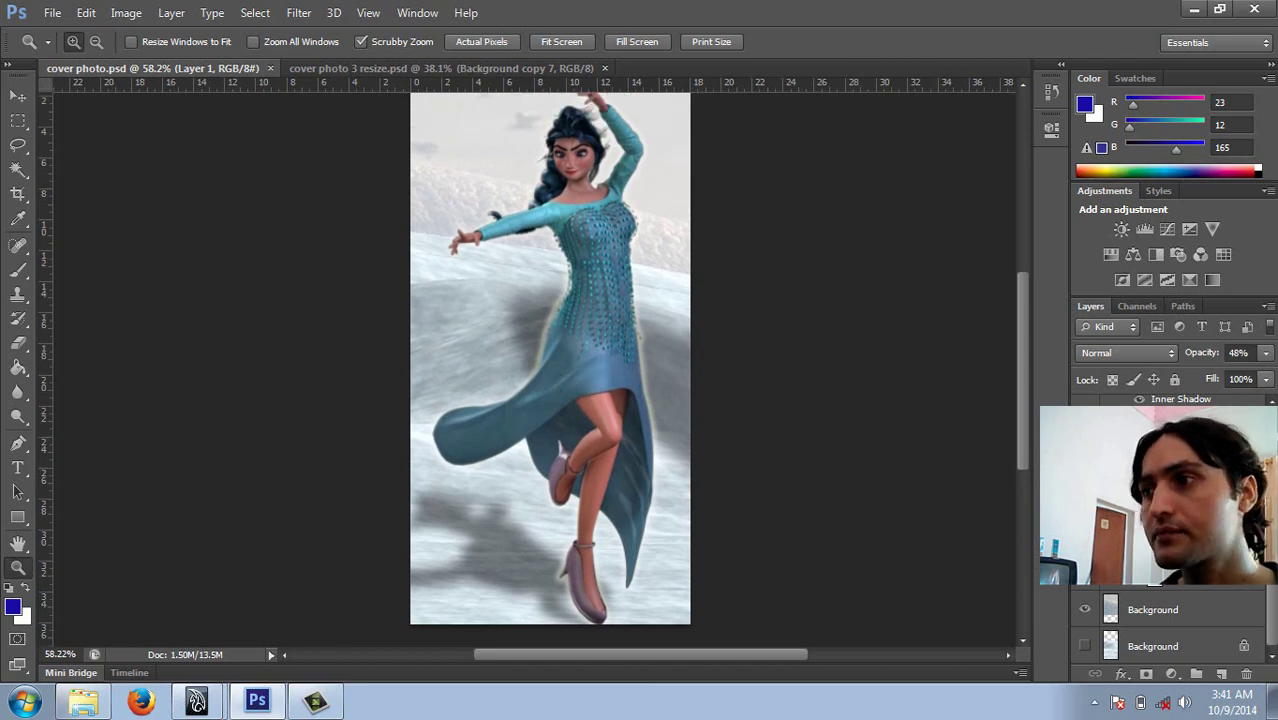
key("alt+Tab")
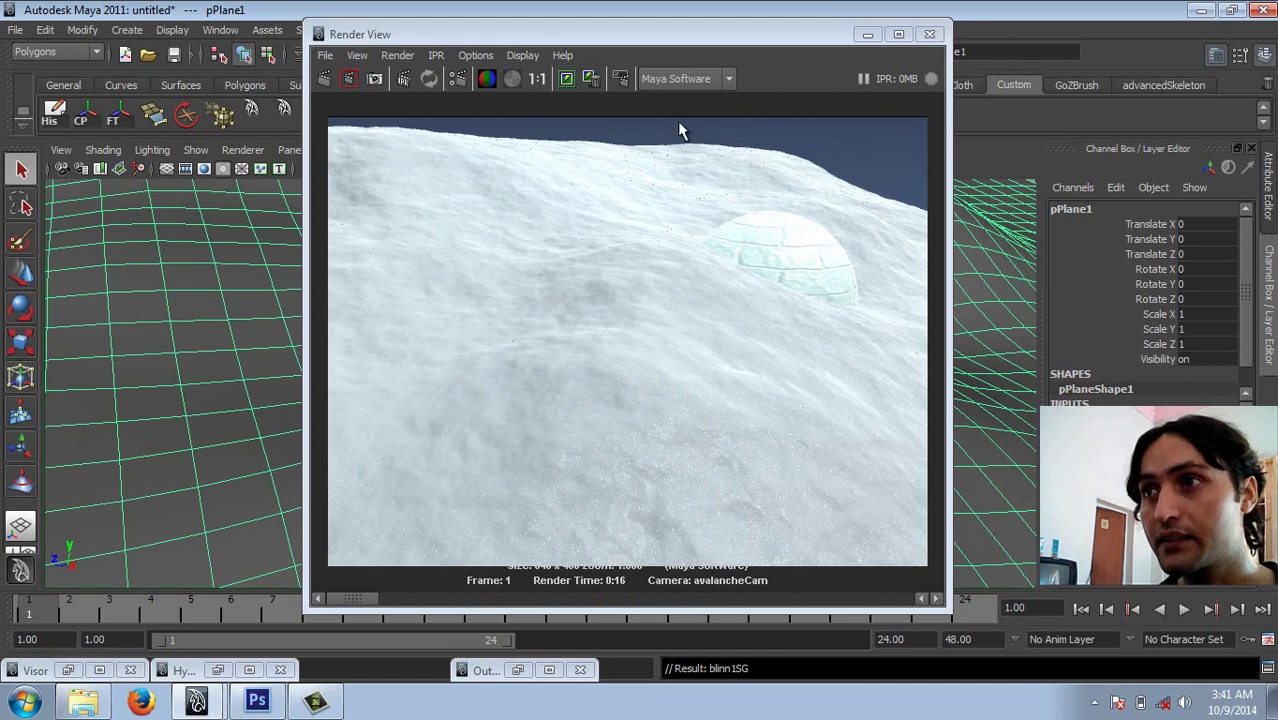
Switch the renderer to mental ray and back to Maya Software, then return to Photoshop
left_click(677, 84)
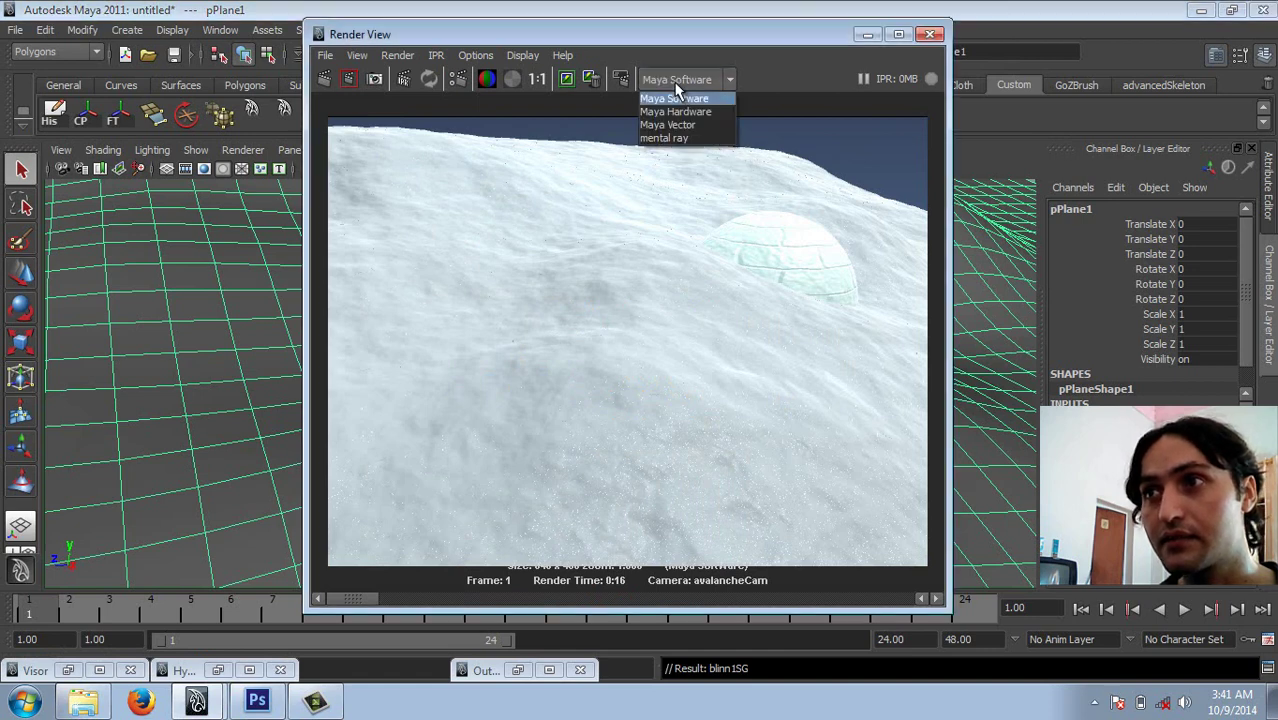
left_click(672, 140)
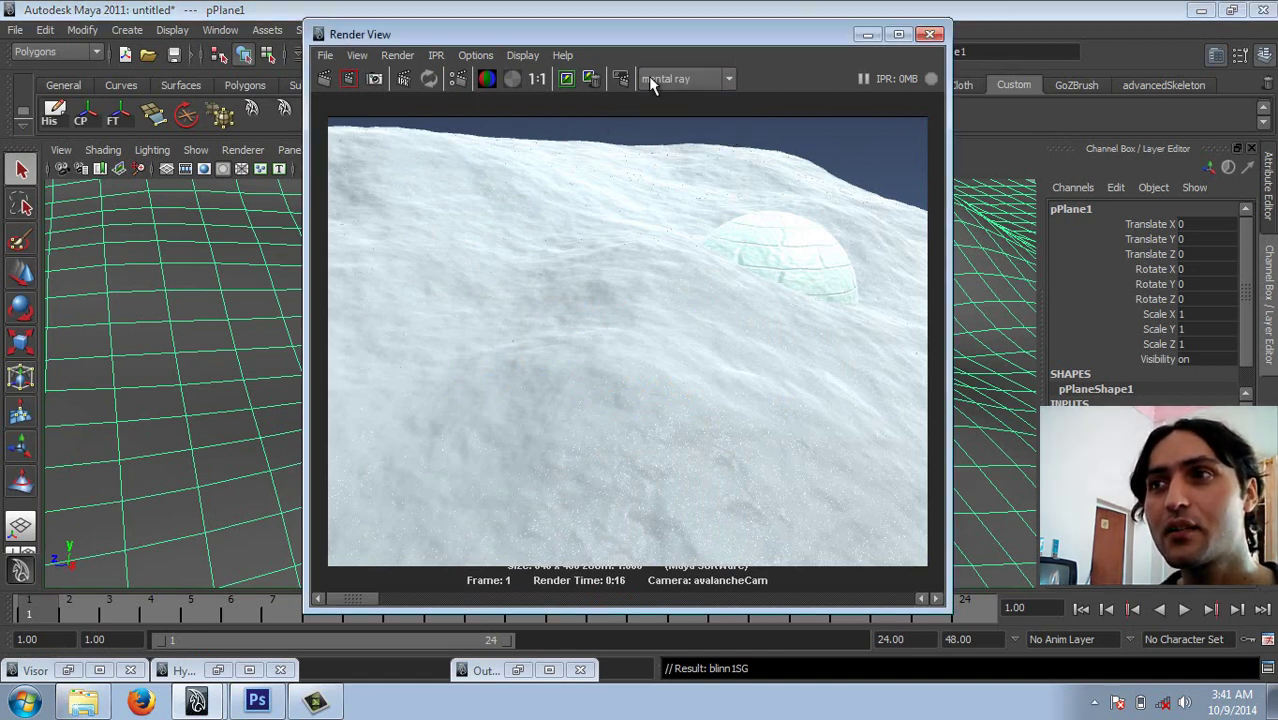
left_click(652, 76)
left_click(667, 99)
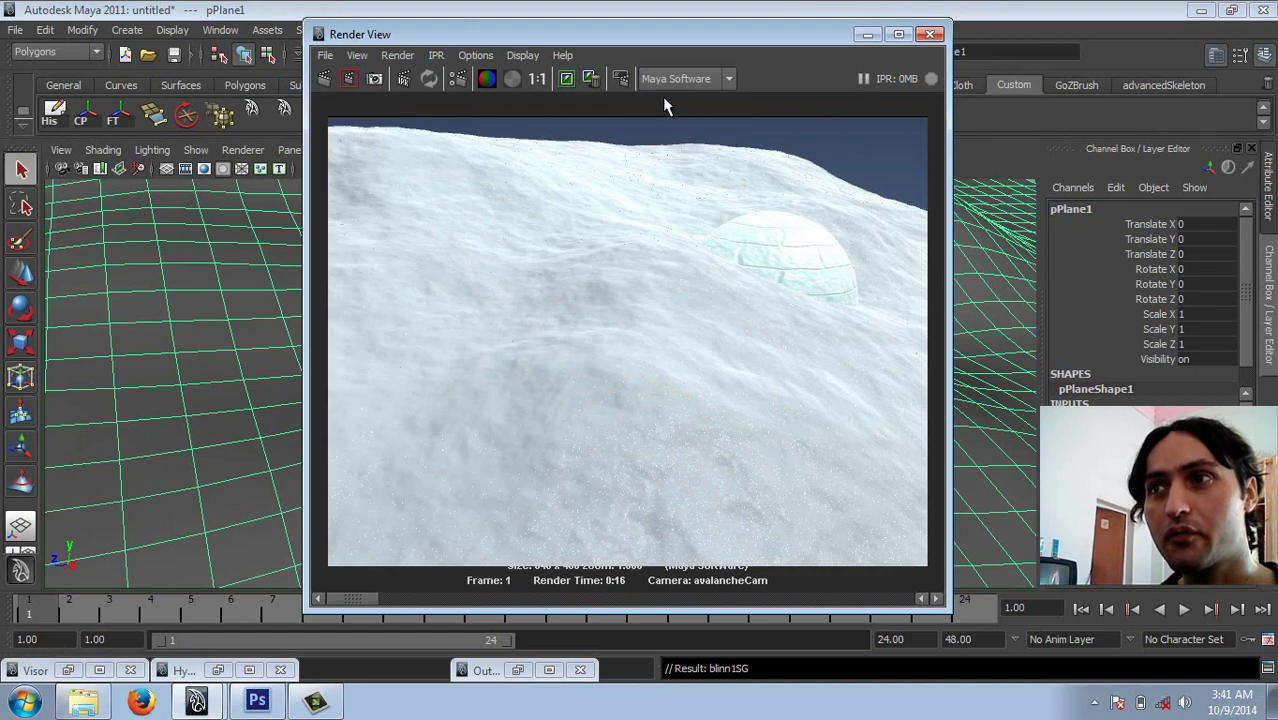
key("alt+Tab")
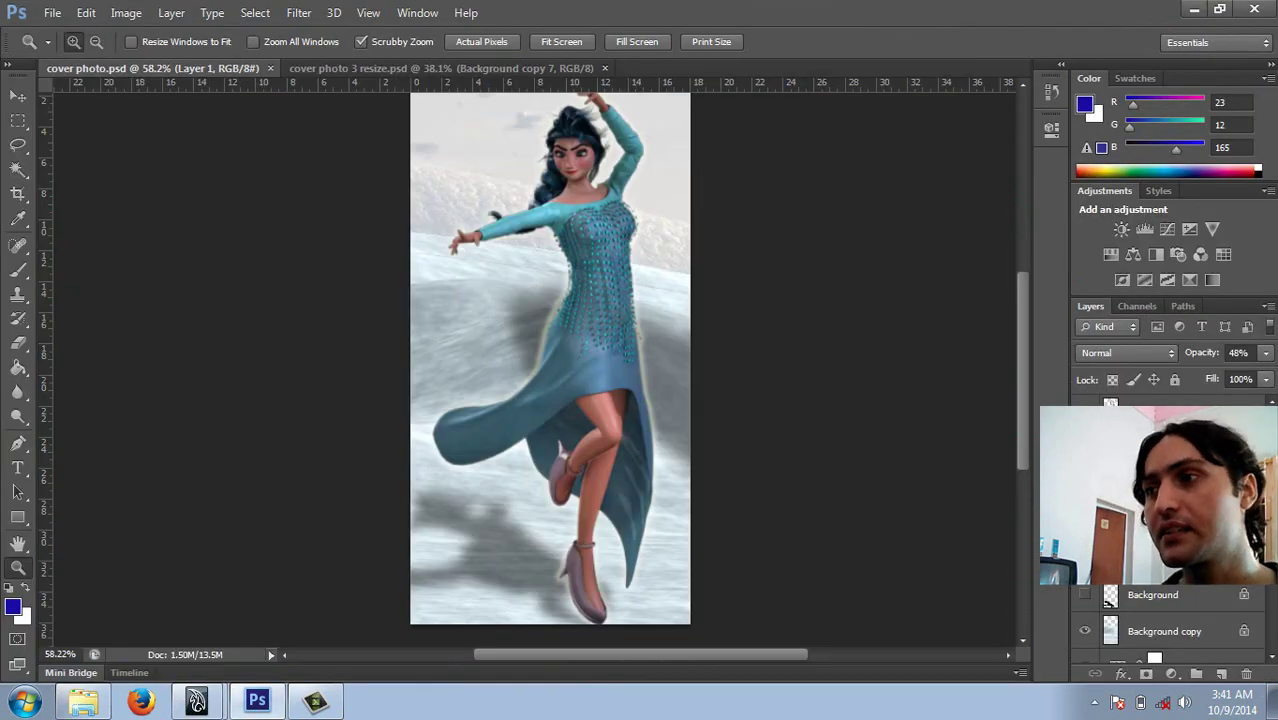
Toggle the Background copy layer, then switch to cover photo 3 resize and zoom the collage
left_click(1085, 631)
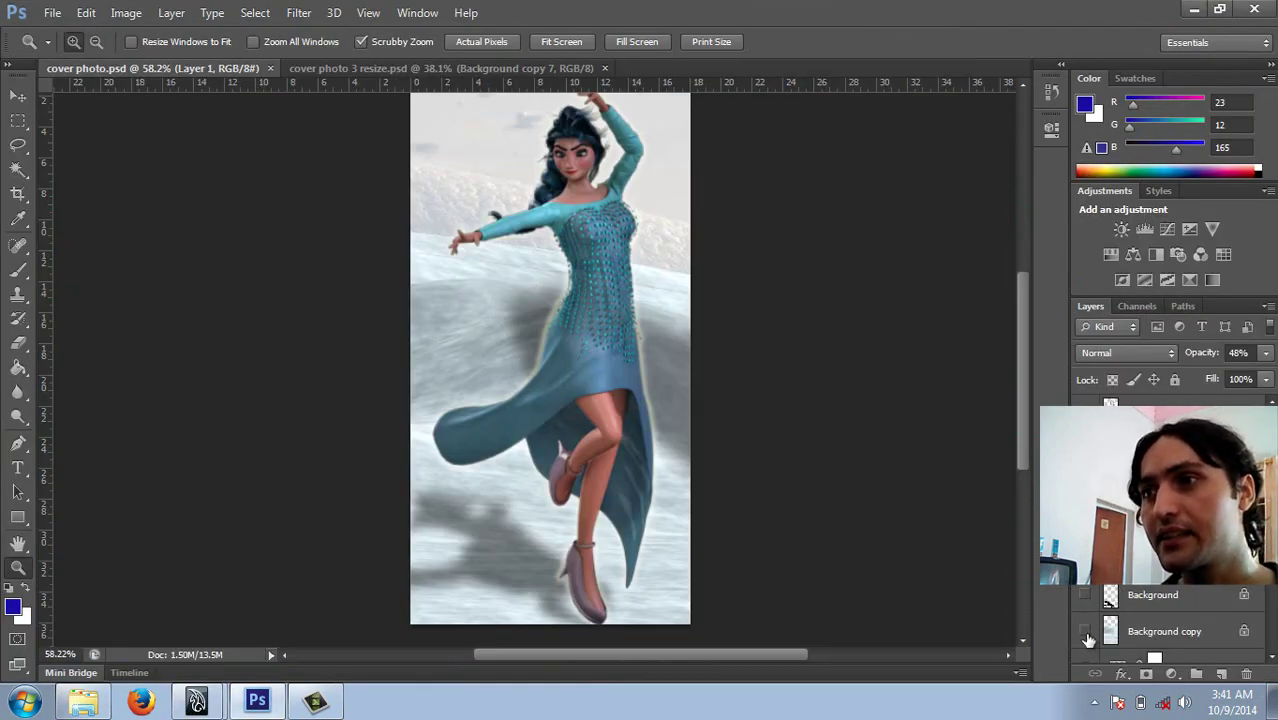
left_click(1086, 632)
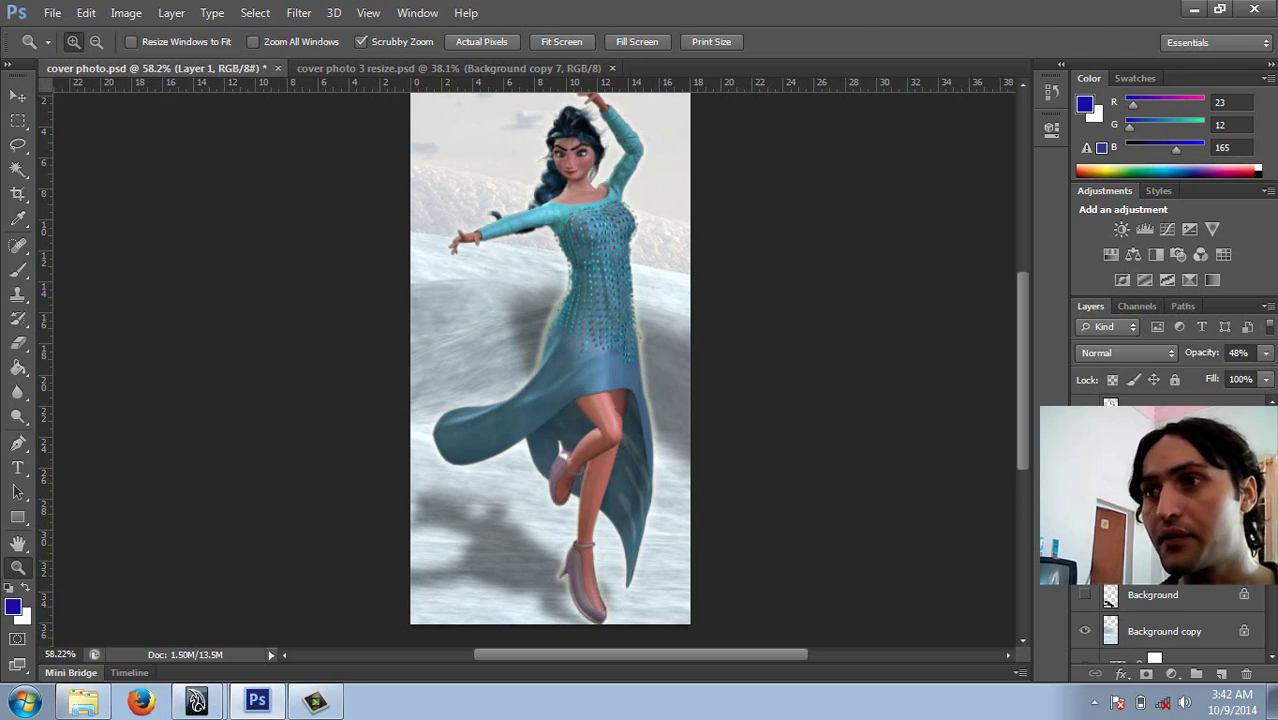
left_click(419, 75)
left_click_drag(300, 230, 258, 231)
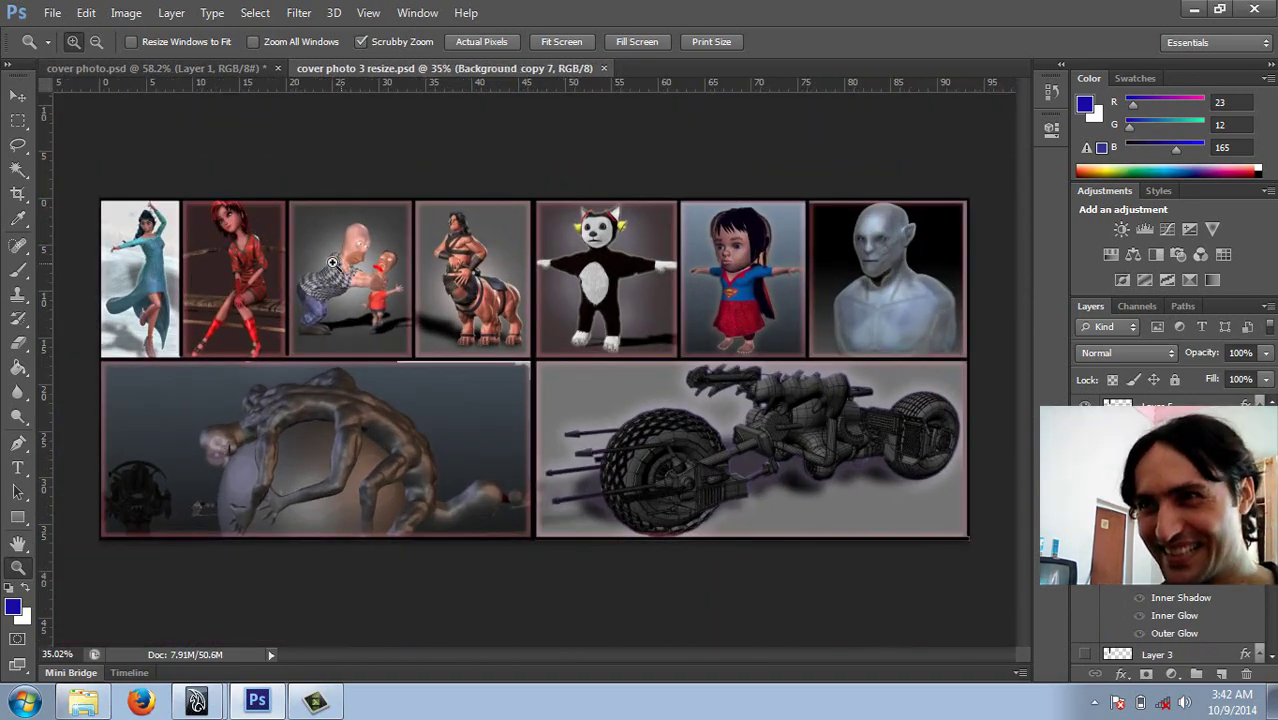
mouse_move(338, 264)
left_mouse_down()
mouse_move(349, 262)
mouse_move(336, 258)
left_mouse_up()
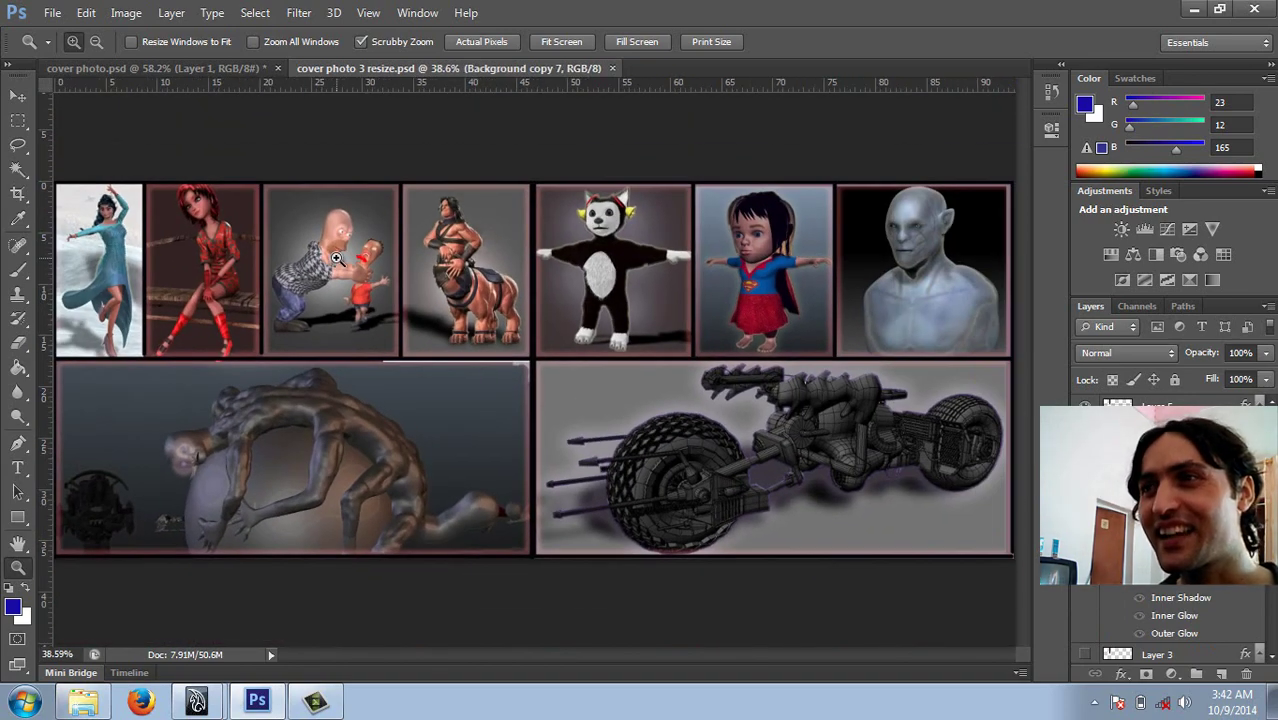